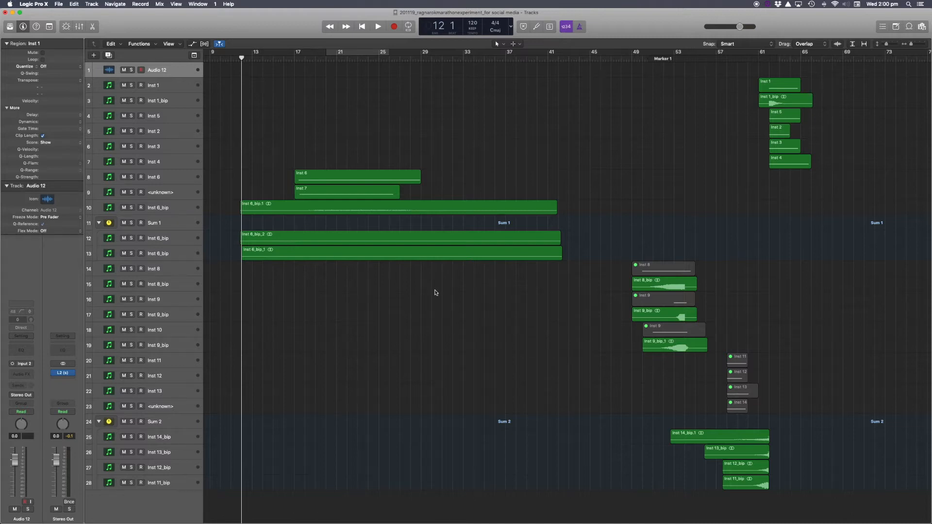
Select the six regions on tracks Inst 1 through Inst 4 near bar 61 and move them to start at bar 3.
scroll(536, 300, right, 10)
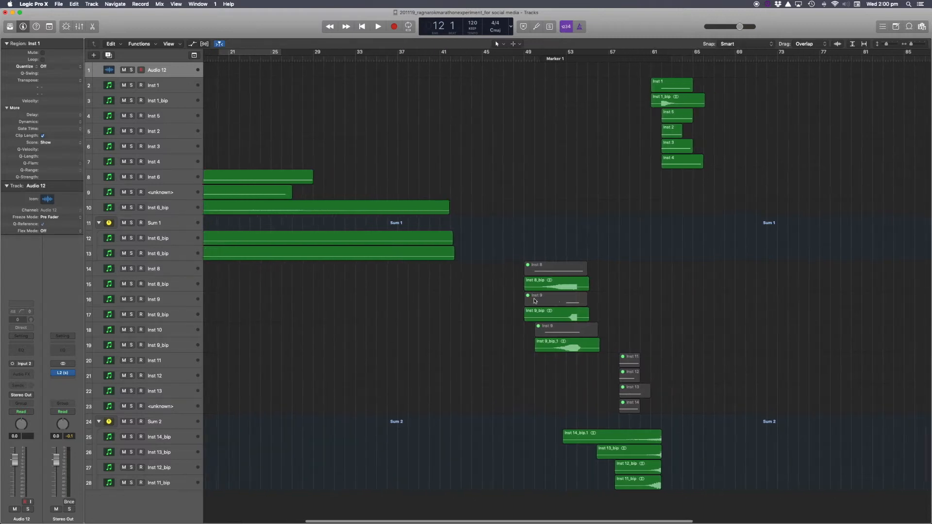
scroll(534, 300, left, 5)
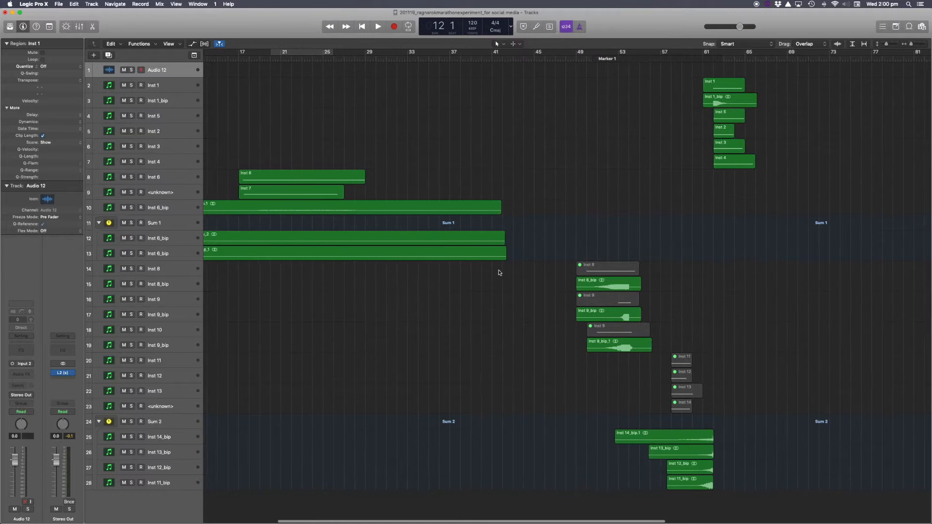
drag(655, 86, 756, 171)
scroll(733, 165, left, 10)
drag(856, 162, 247, 160)
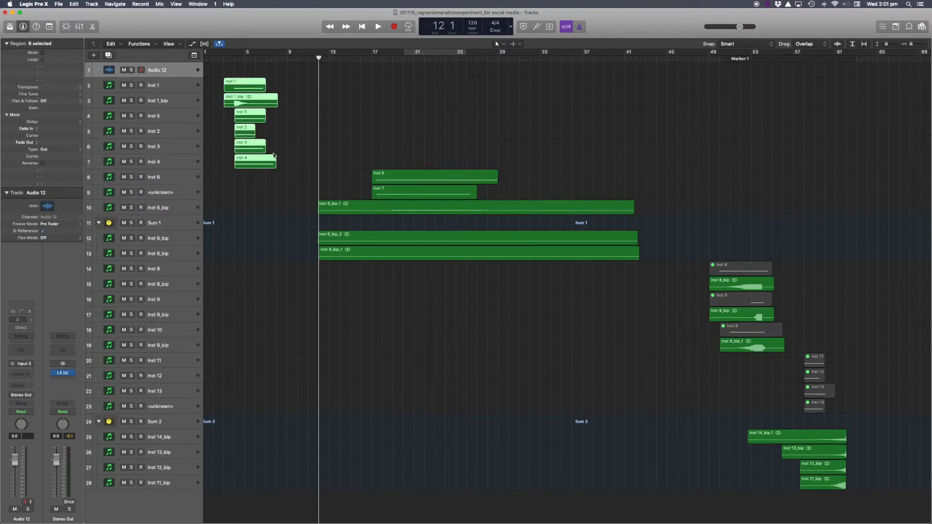
Set the playhead to Marker 1 at bar 51.
drag(373, 161, 468, 269)
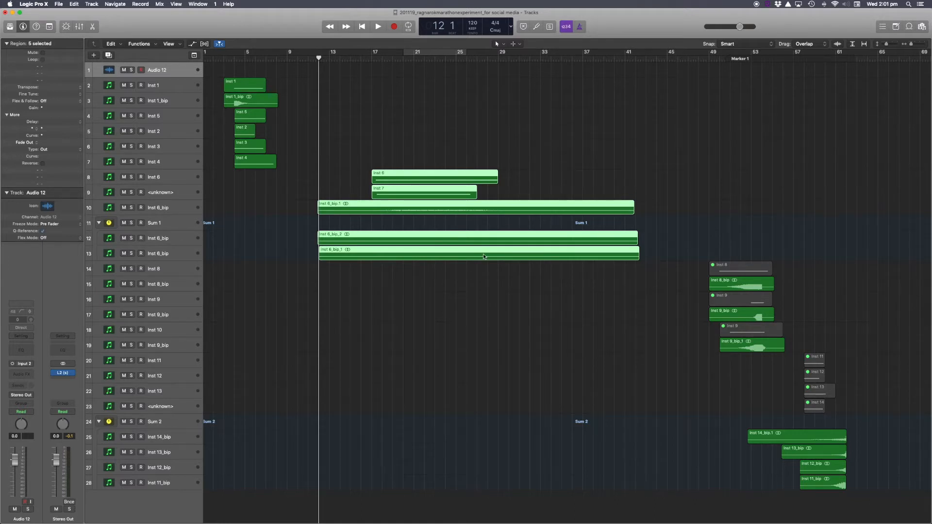
scroll(572, 257, right, 10)
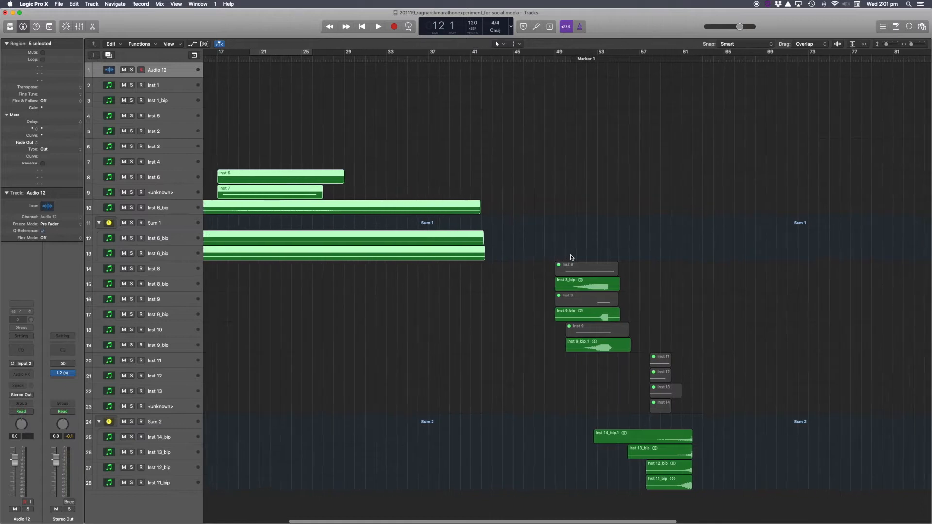
scroll(571, 257, right, 1)
click(567, 58)
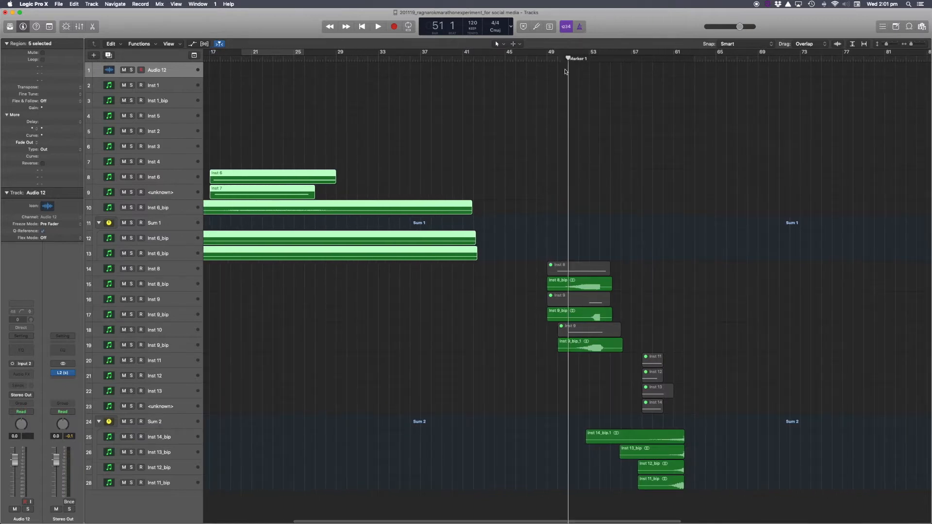
Move the six regions on tracks Inst 8 through Inst 9_bip two bars earlier to bar 48, moving the track automation too.
scroll(576, 247, right, 1)
drag(576, 247, 540, 348)
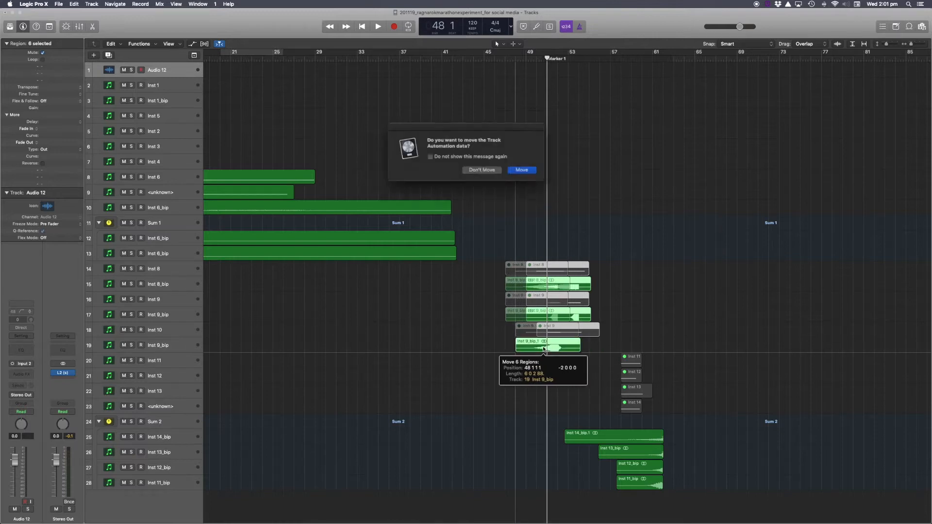
click(517, 173)
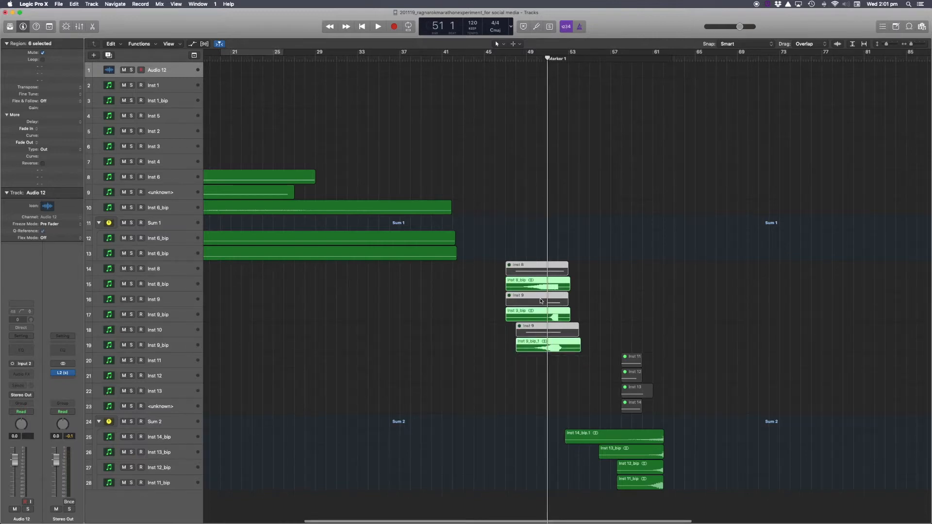
Select the Inst 9_bip_1 region on the Inst 9_bip track.
scroll(541, 300, up, 5)
scroll(540, 300, right, 3)
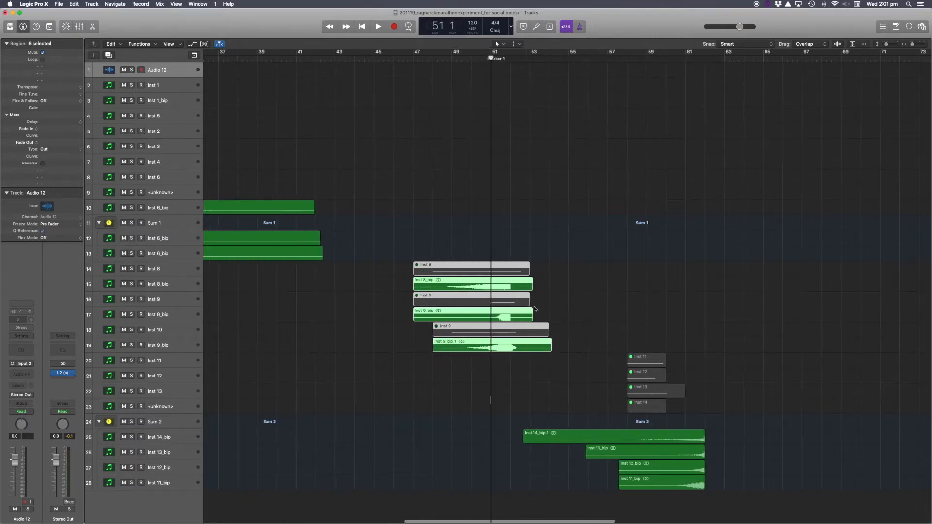
scroll(534, 309, right, 3)
scroll(534, 307, right, 2)
scroll(533, 307, left, 1)
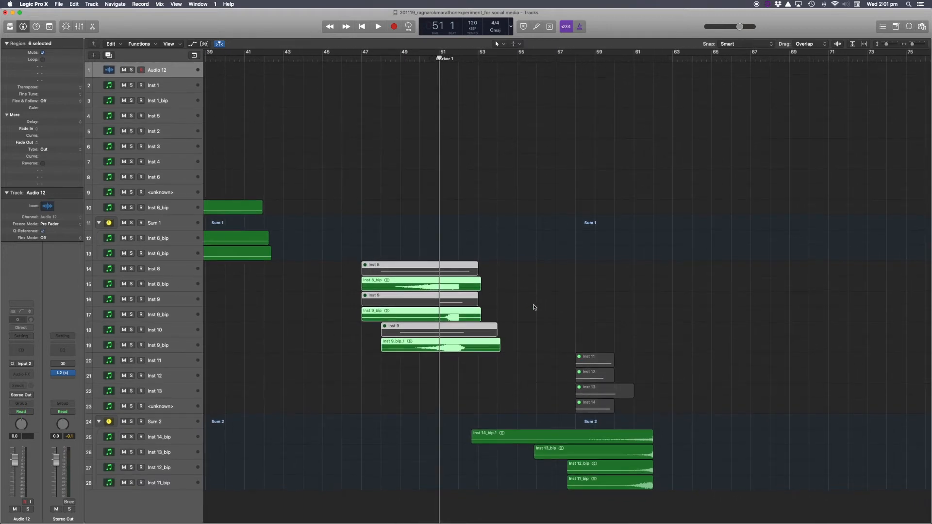
drag(495, 288, 468, 318)
drag(526, 335, 506, 348)
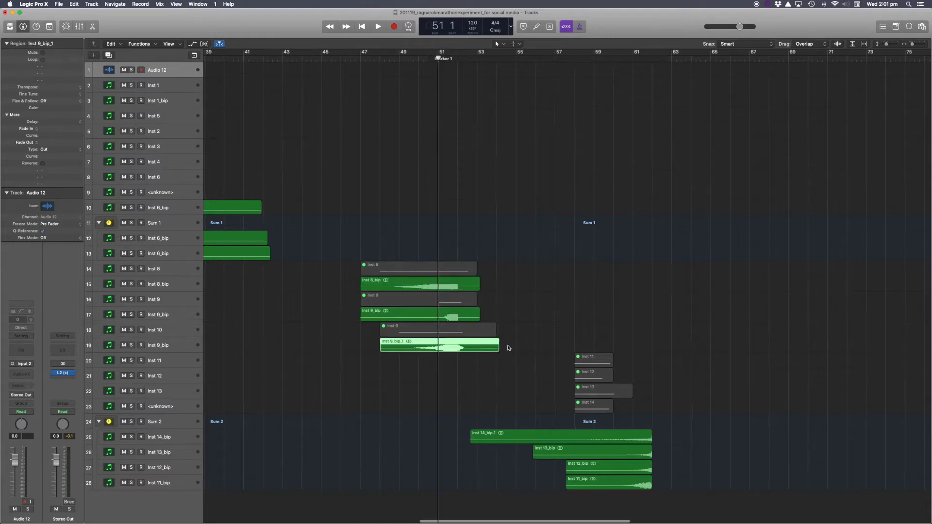
Create a cycle range from about bar 59 to bar 68 and select the four regions on tracks Inst 14_bip to Inst 11_bip.
scroll(508, 347, right, 1)
drag(578, 55, 749, 56)
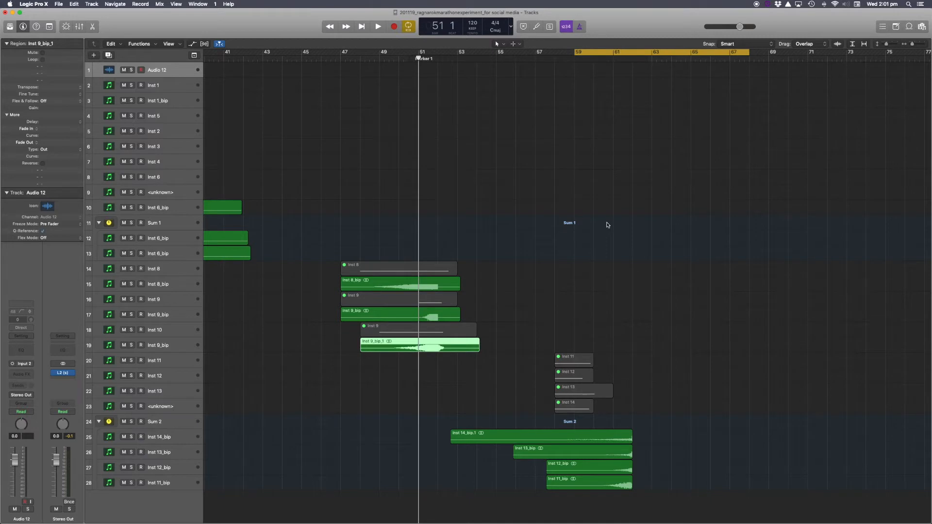
click(659, 425)
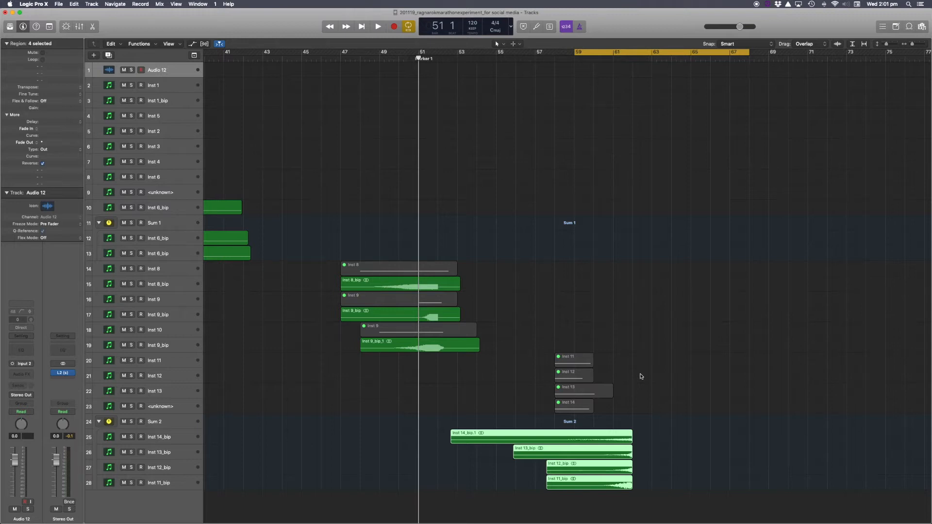
click(582, 54)
Place the playhead at bar 3 and set a cycle range from bar 3 to bar 10.
scroll(549, 133, left, 20)
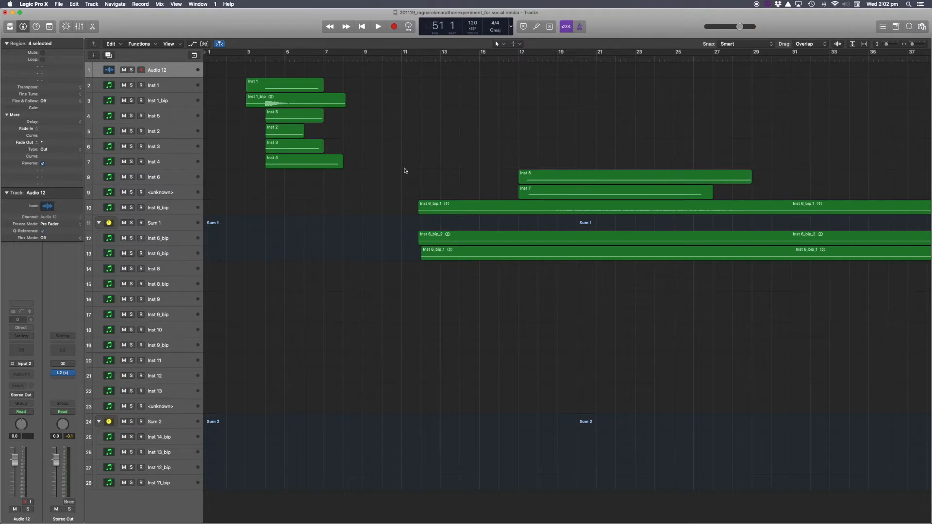
click(256, 60)
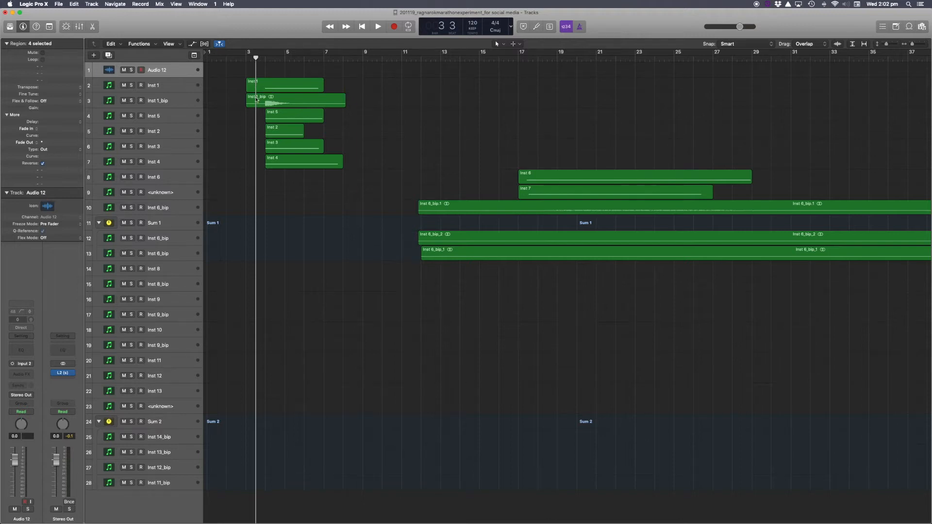
drag(249, 53, 381, 54)
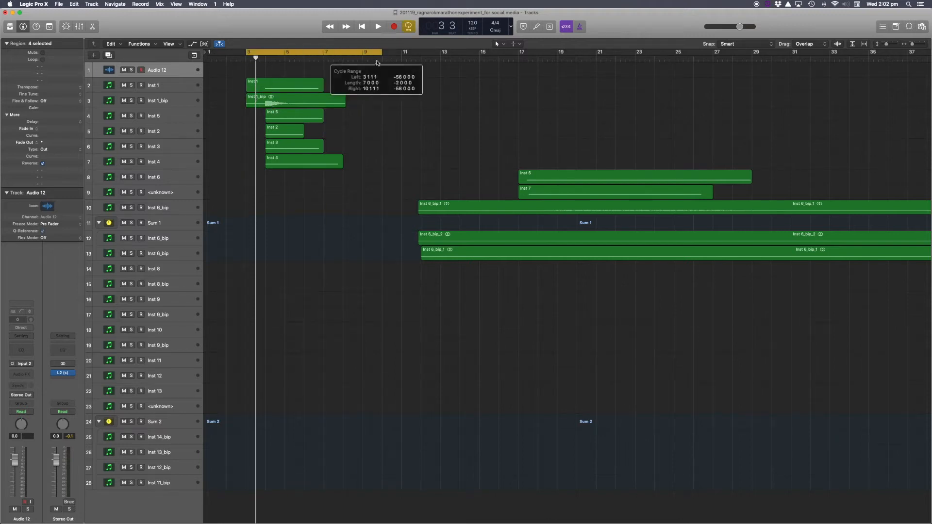
Enlarge the track lanes and solo the Inst 1 track.
key(super+Right)
key(super+Right)
key(super+Right)
scroll(320, 149, left, 2)
key(super+Down)
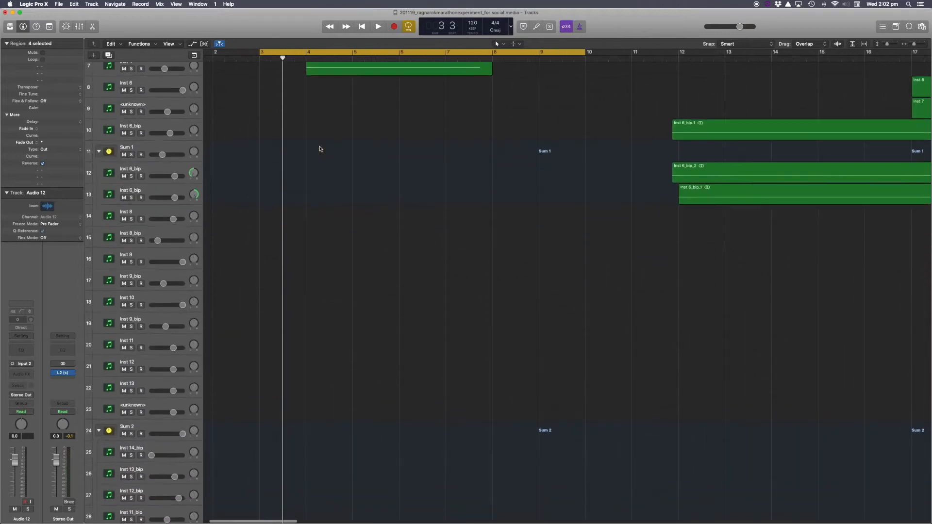
scroll(314, 155, up, 1)
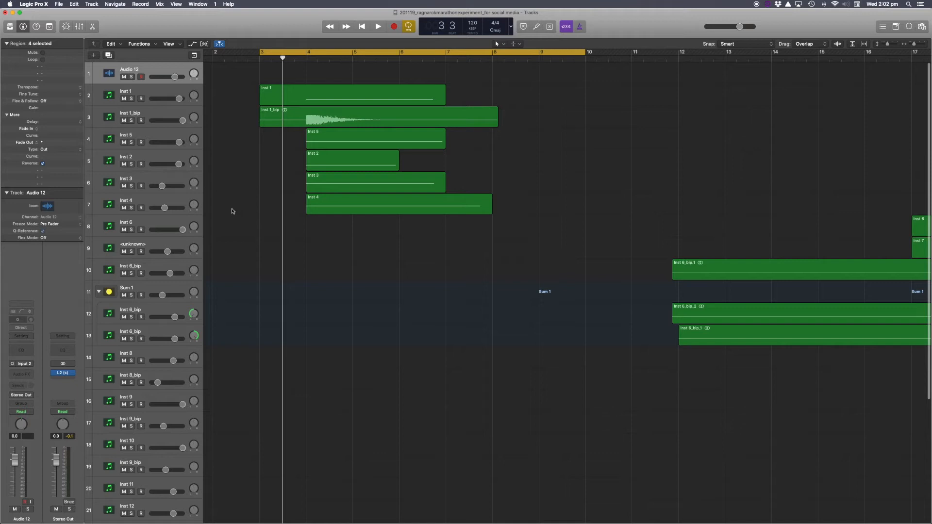
click(132, 99)
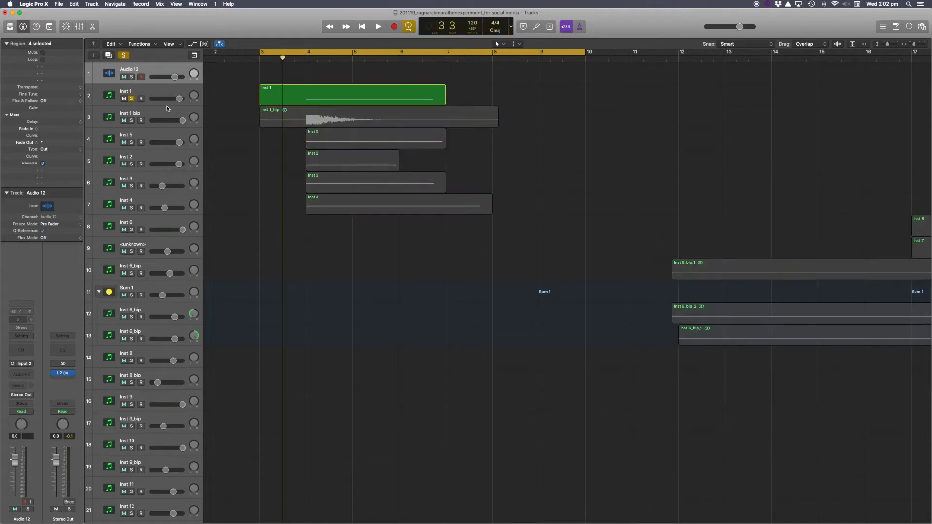
Shift the cycle range about two beats later.
key(super+Down)
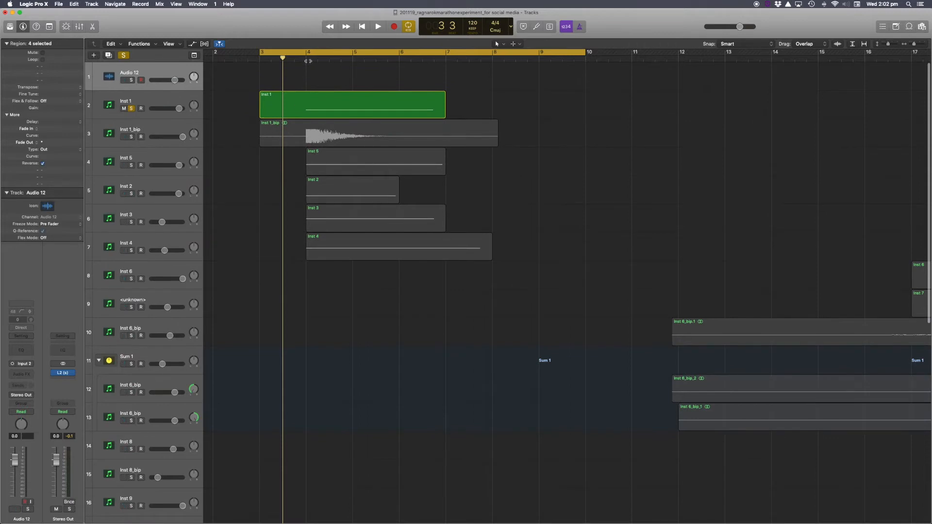
drag(308, 53, 332, 55)
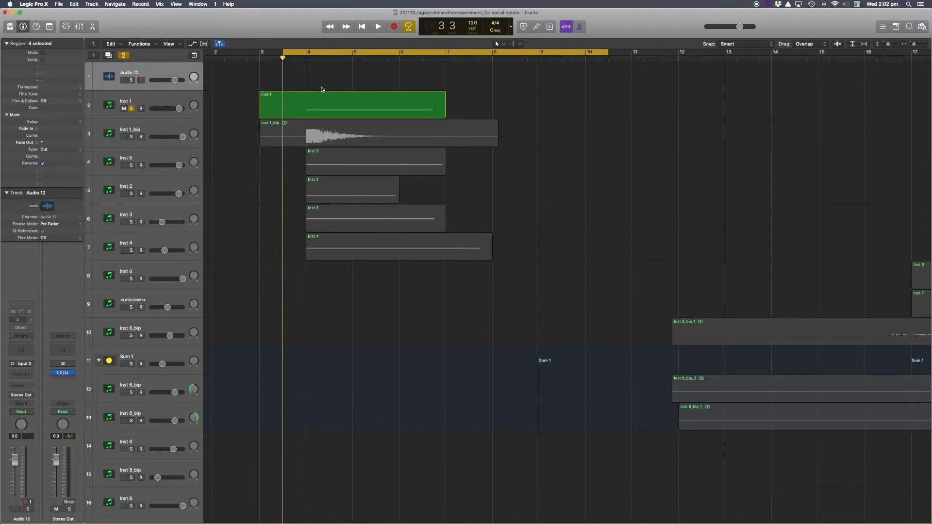
Play the cycle with Inst 1_bip soloed in place of Inst 1.
key(space)
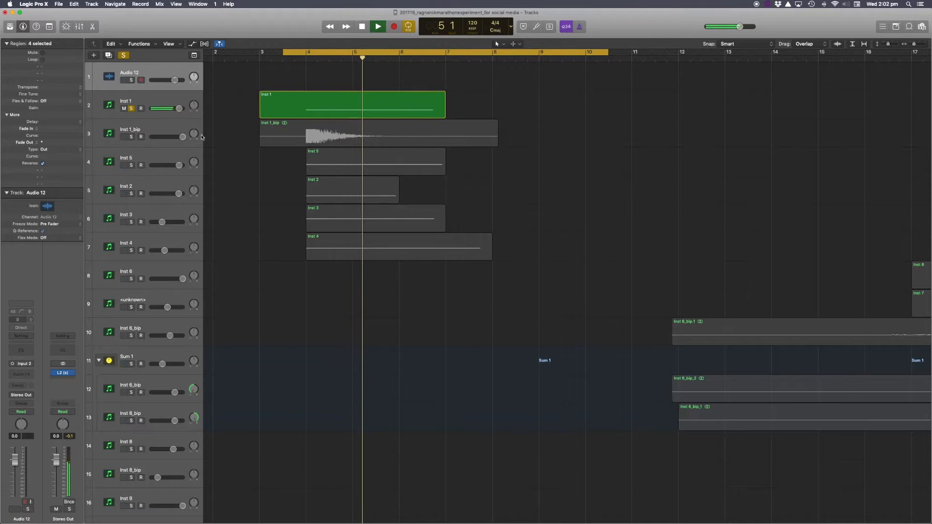
click(130, 136)
key(space)
click(131, 108)
click(131, 108)
key(space)
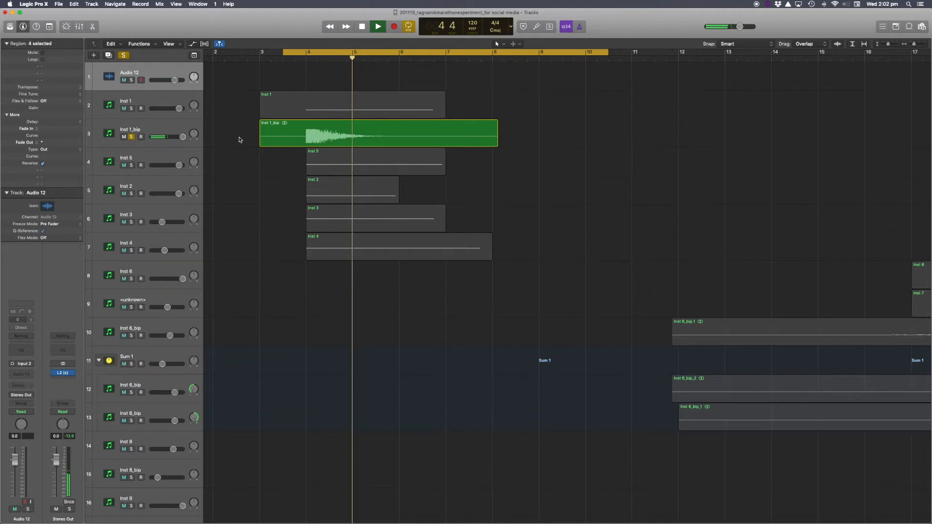
key(space)
Switch the solo from Inst 1_bip to Inst 5 and play the cycle.
click(131, 165)
click(131, 137)
key(space)
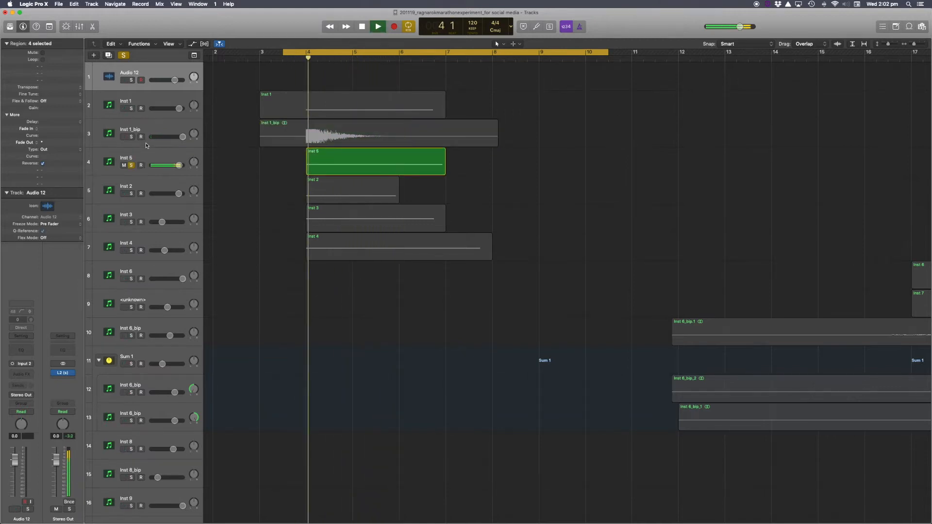
key(space)
Switch the solo from Inst 5 to Inst 2 and play the cycle.
click(131, 165)
click(131, 194)
key(space)
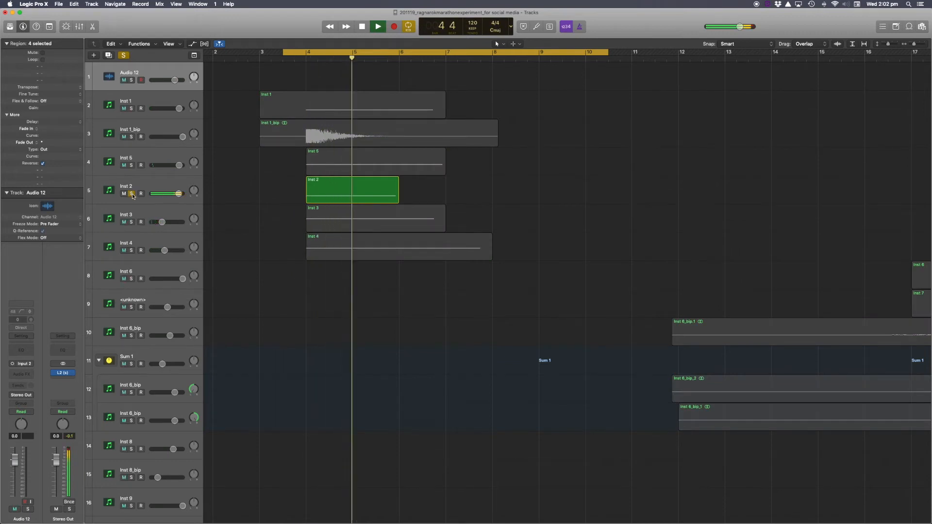
Switch the solo from Inst 2 to Inst 3 and play the cycle.
click(131, 222)
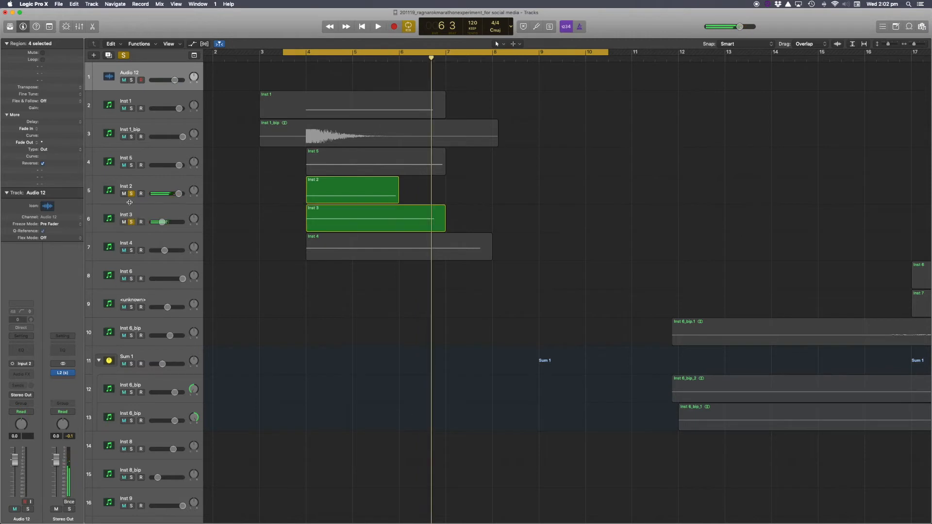
click(131, 194)
key(space)
key(space)
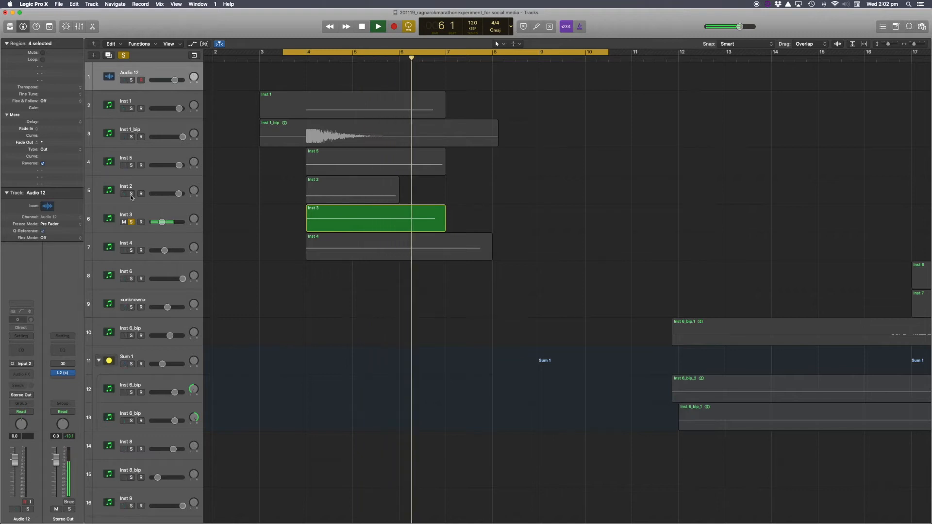
Switch the solo from Inst 3 to Inst 4 while the cycle plays.
click(131, 222)
click(131, 251)
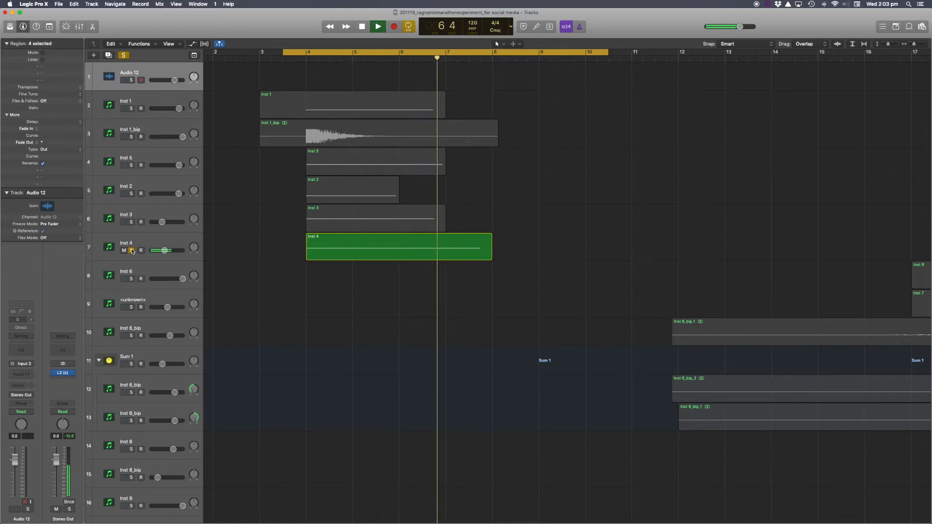
Unsolo Inst 4 and play the cycle with all tracks audible.
click(132, 250)
key(space)
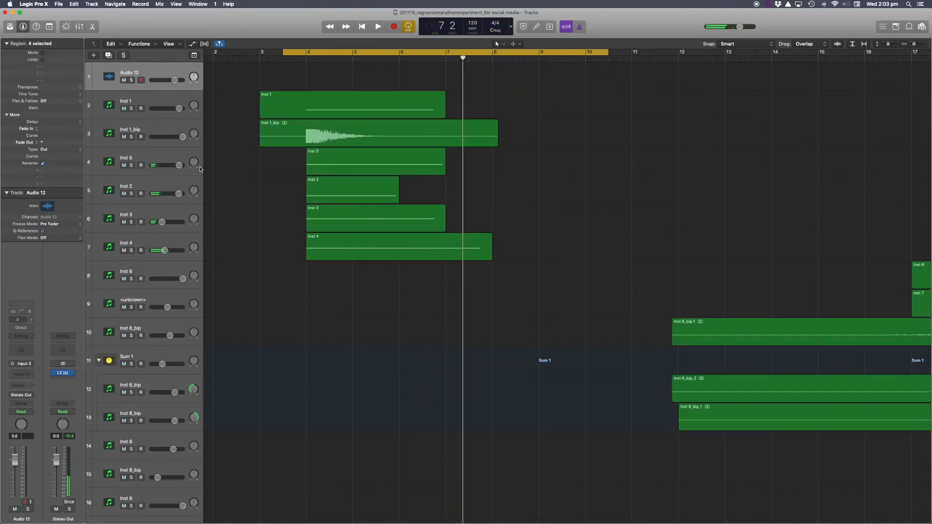
key(space)
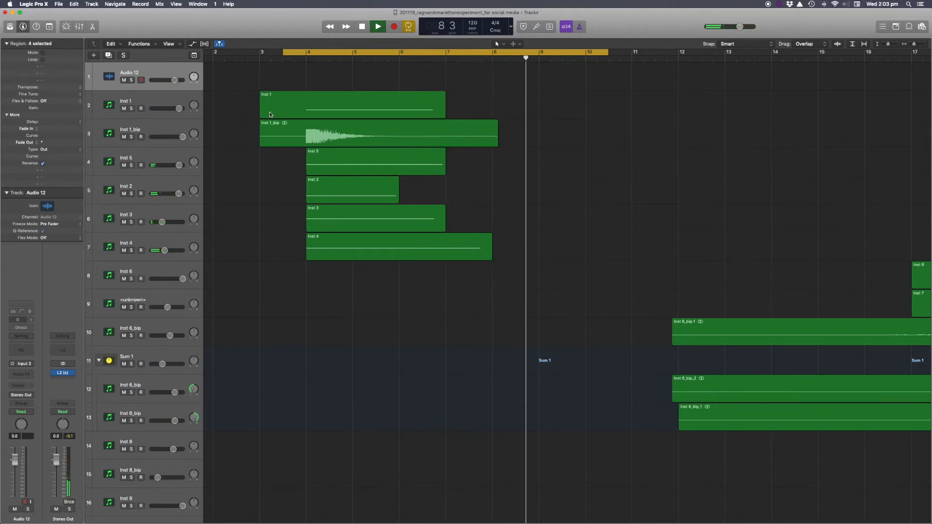
key(space)
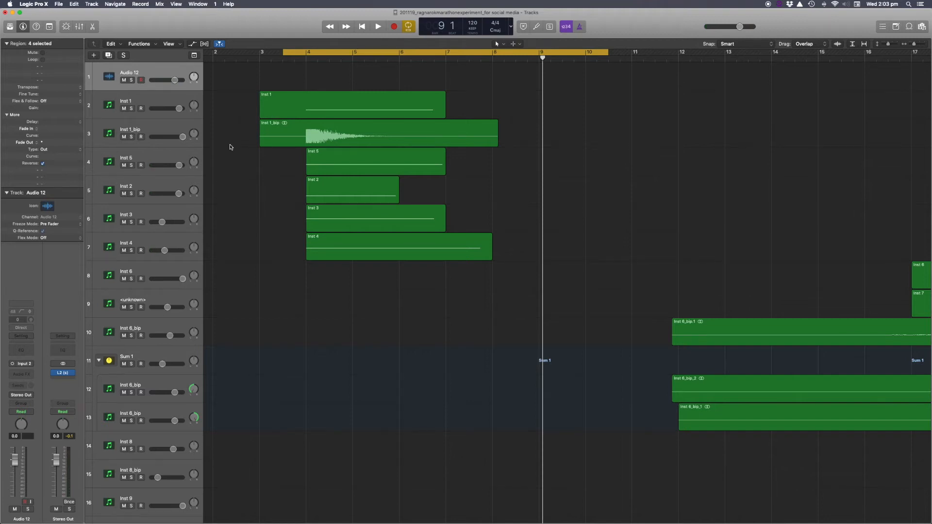
Select the Inst 1 track, open its Kontakt 5 instrument window and move the window clear of the track headers.
scroll(231, 148, up, 3)
scroll(230, 148, left, 3)
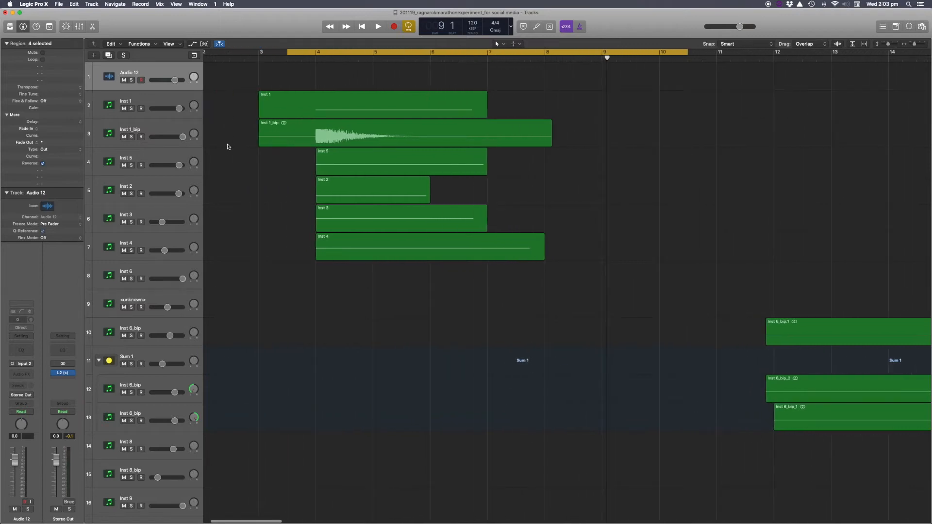
click(162, 103)
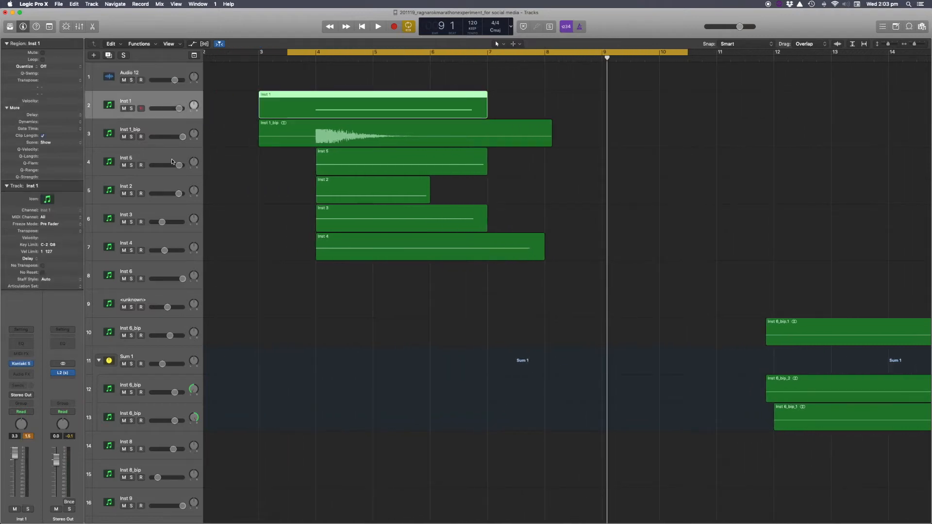
mouse_move(27, 368)
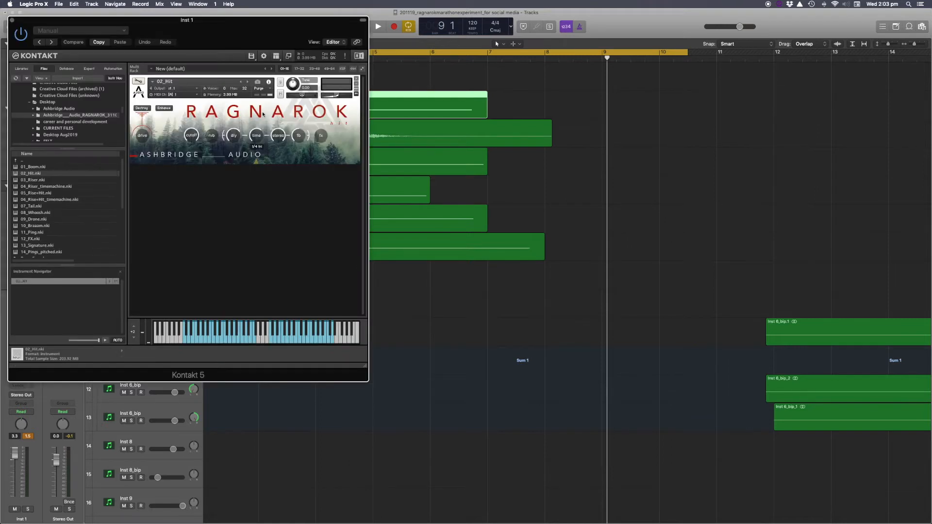
drag(180, 20, 650, 79)
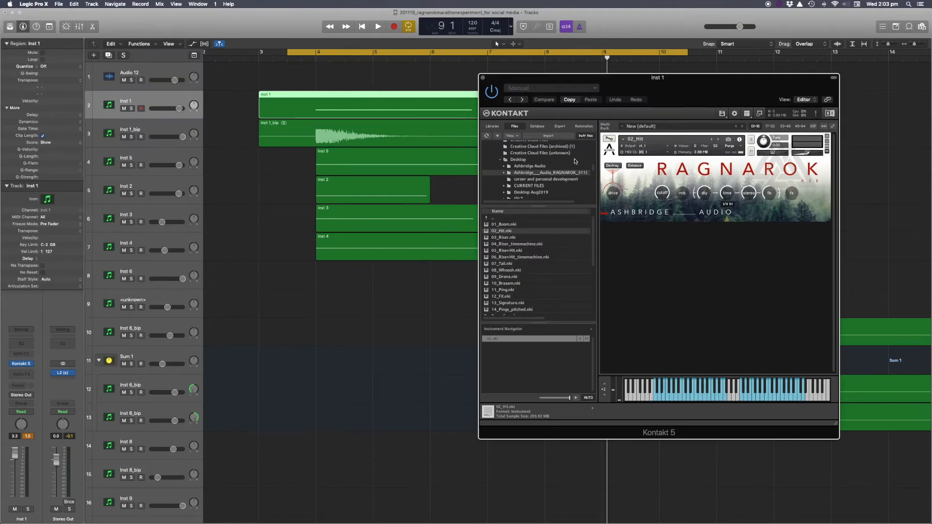
Solo Inst 1, move the cycle start slightly later, audition the cycle, and close the Kontakt window.
click(131, 109)
drag(334, 52, 345, 54)
key(space)
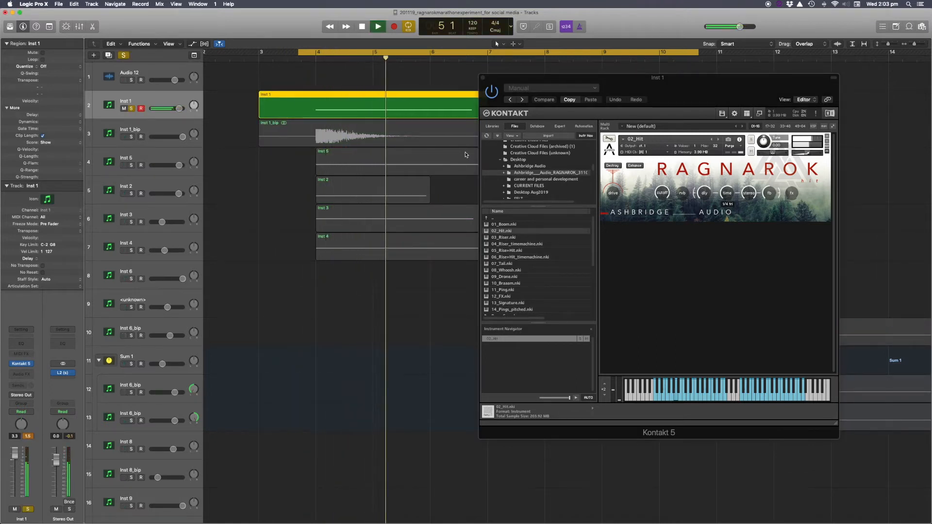
key(space)
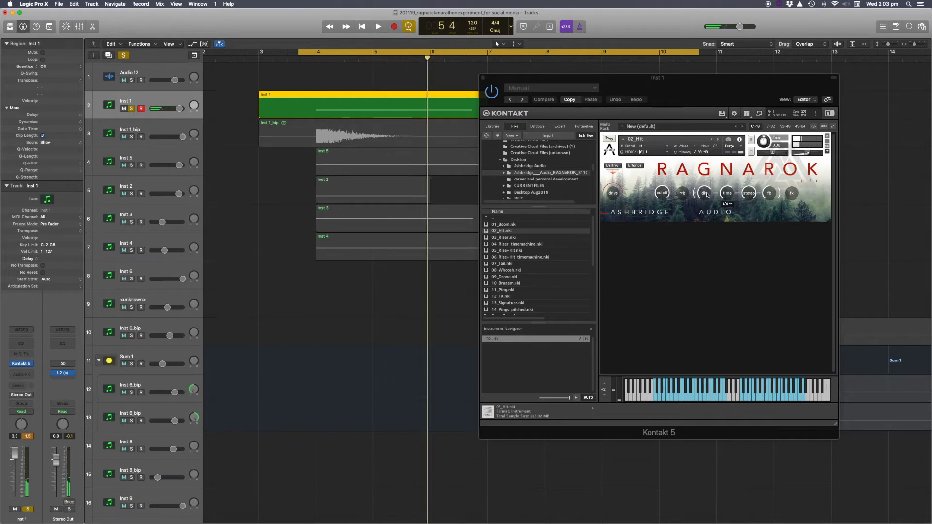
click(483, 78)
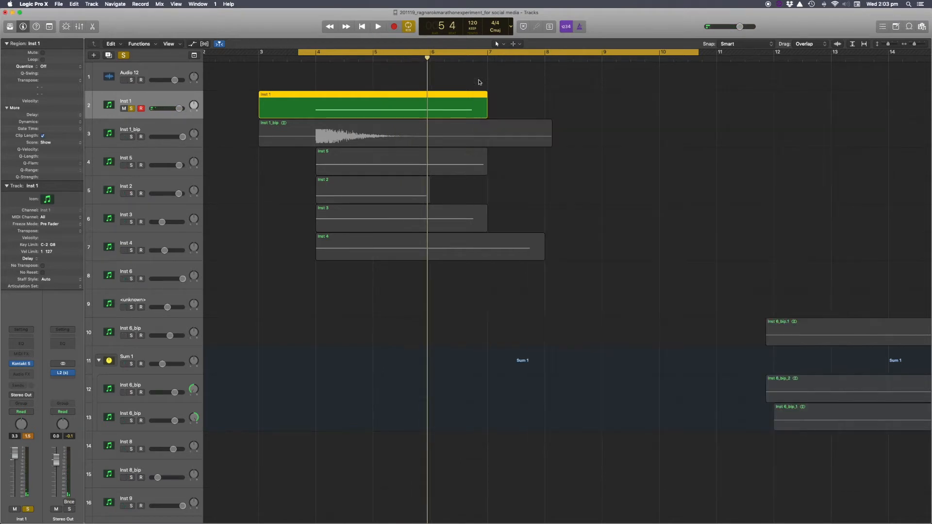
Switch the solo from Inst 1 to Inst 1_bip, select that track and play the cycle.
click(130, 108)
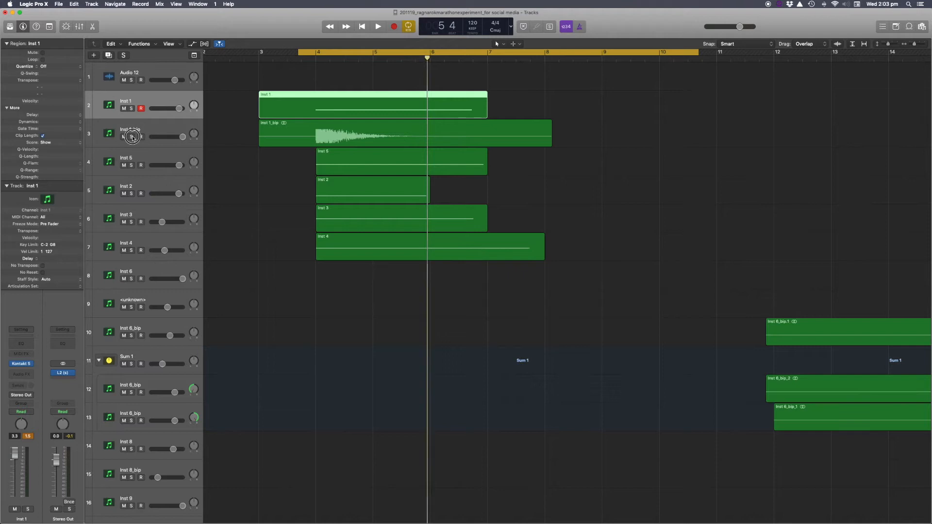
click(131, 137)
key(space)
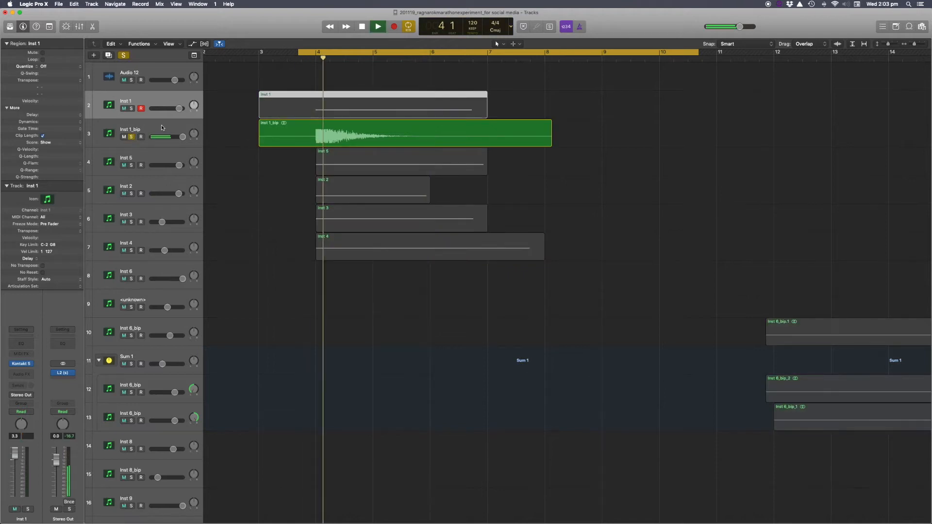
click(162, 128)
key(space)
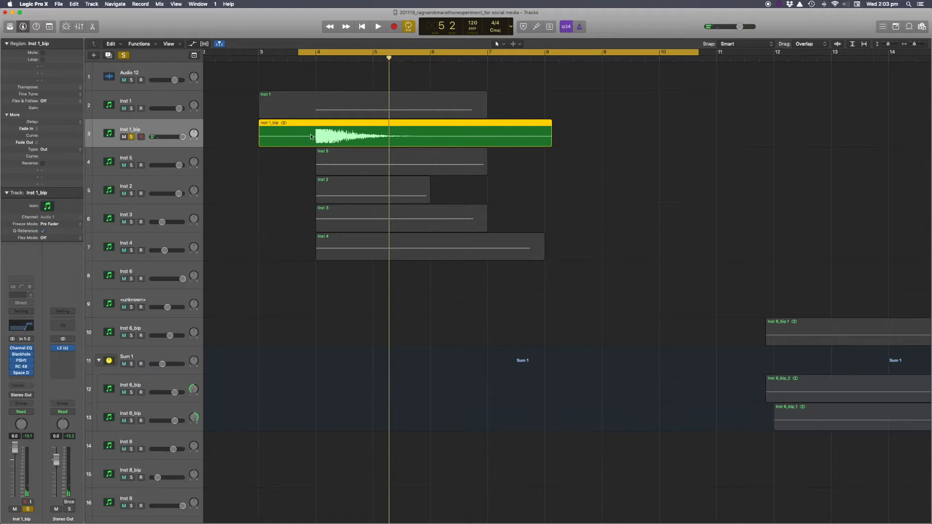
Select the Inst 1_bip region and inspect its Channel EQ and Blackhole plug-in windows in turn.
click(319, 110)
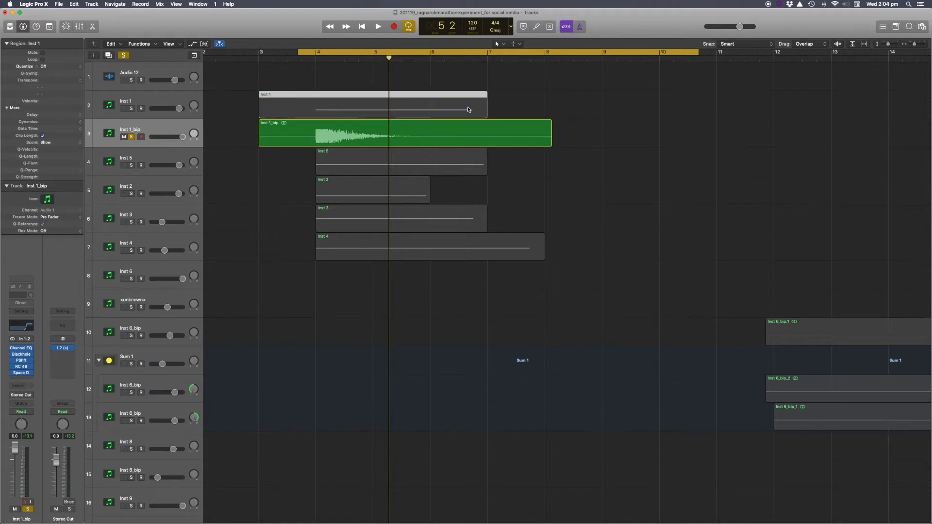
click(321, 138)
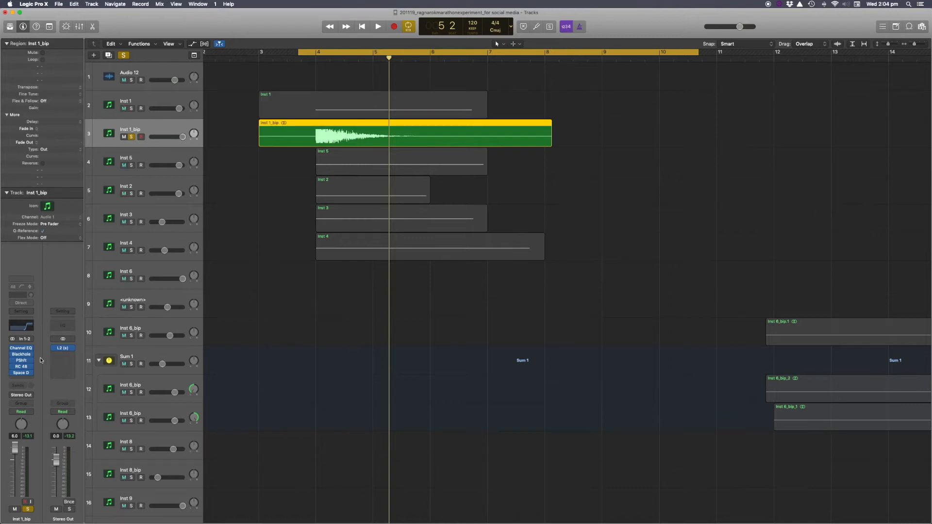
click(22, 349)
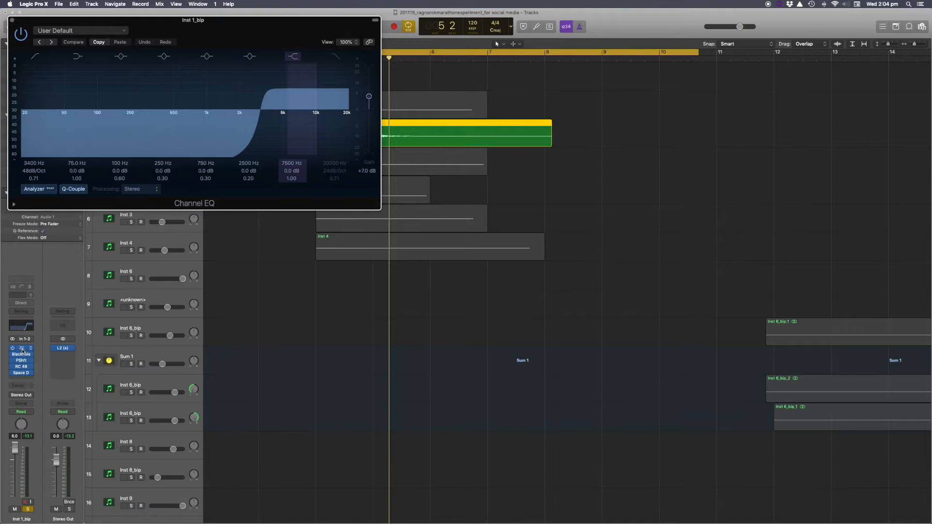
click(22, 350)
click(22, 357)
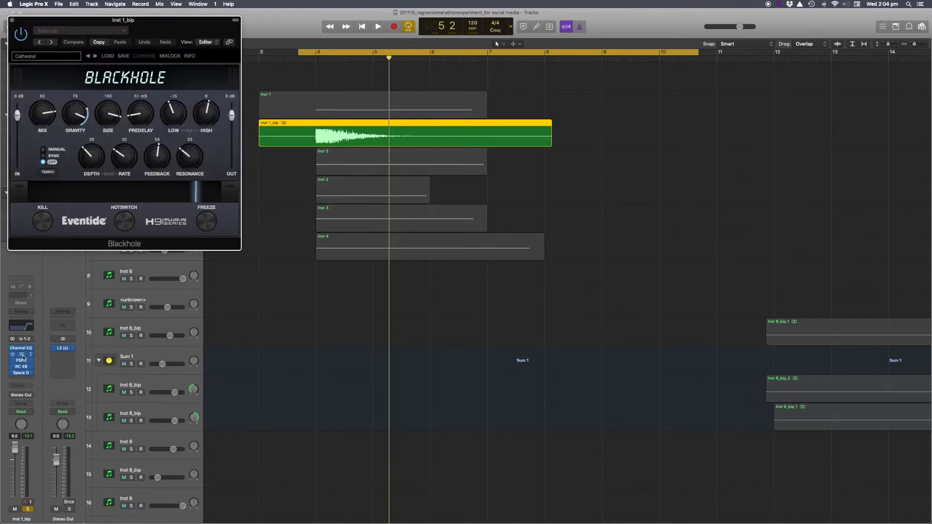
click(23, 358)
Inspect the Pitch Shifter, RC 48 and Space Designer plug-in windows on the Inst 1_bip track.
click(23, 364)
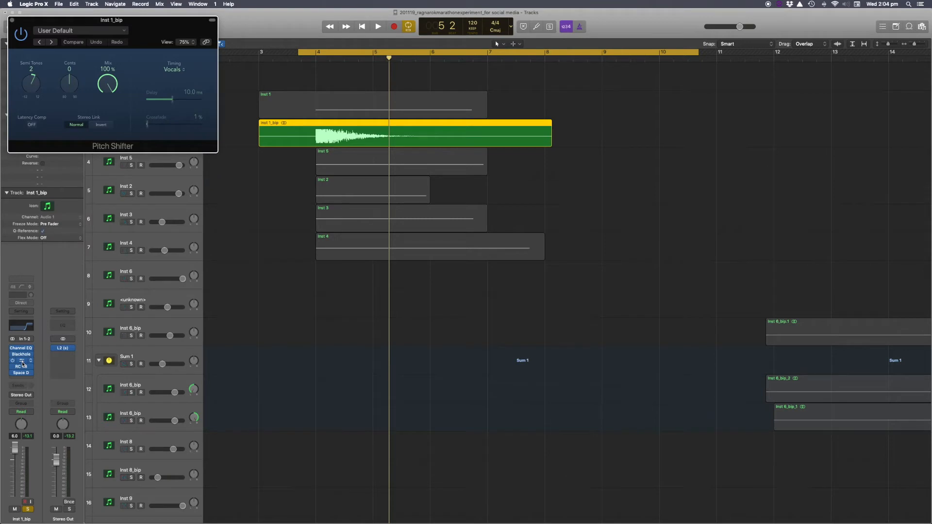
click(22, 363)
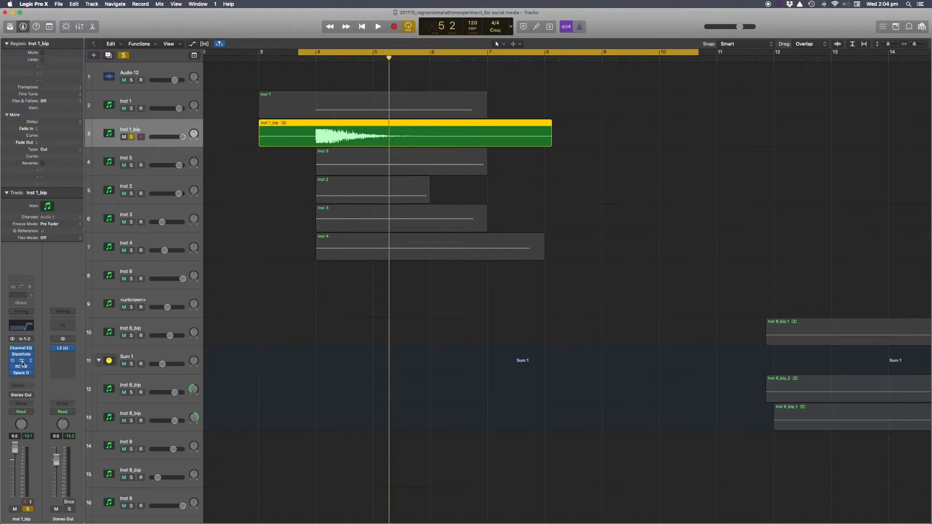
click(22, 370)
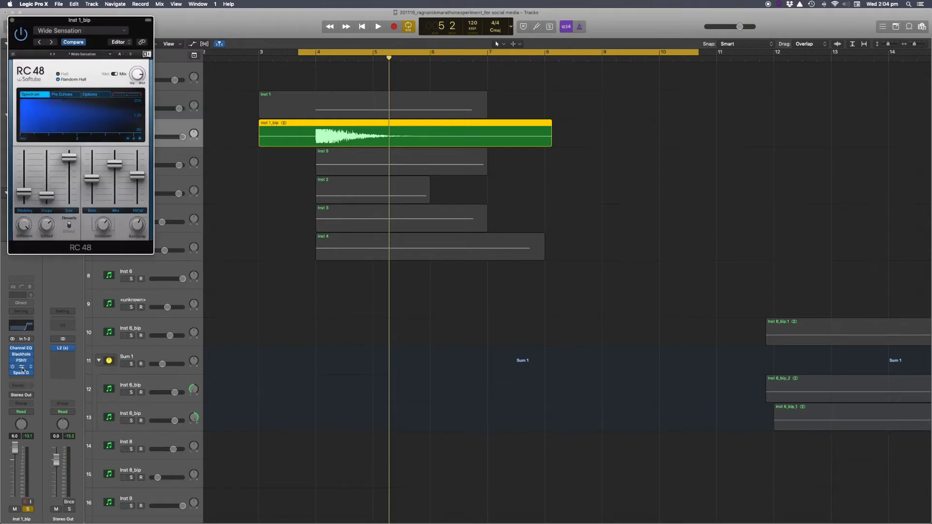
click(22, 368)
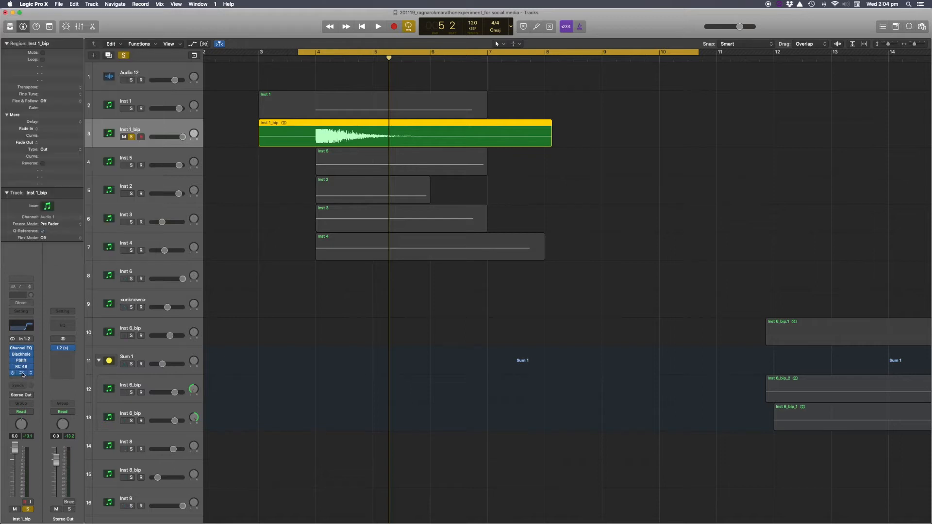
click(22, 373)
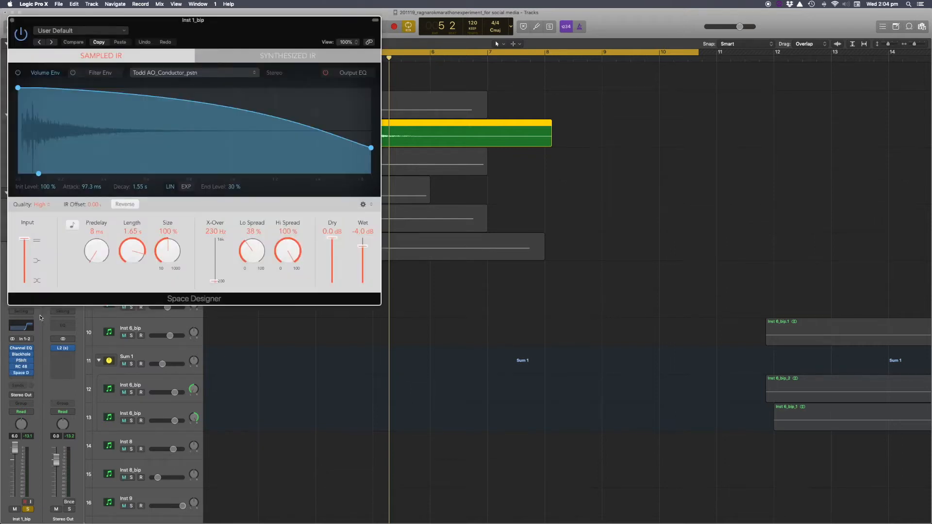
drag(103, 19, 350, 42)
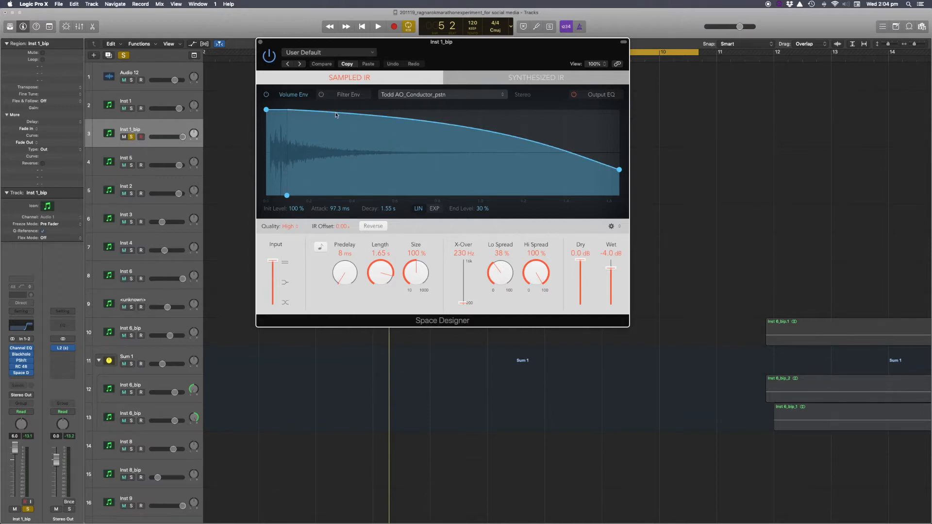
click(260, 43)
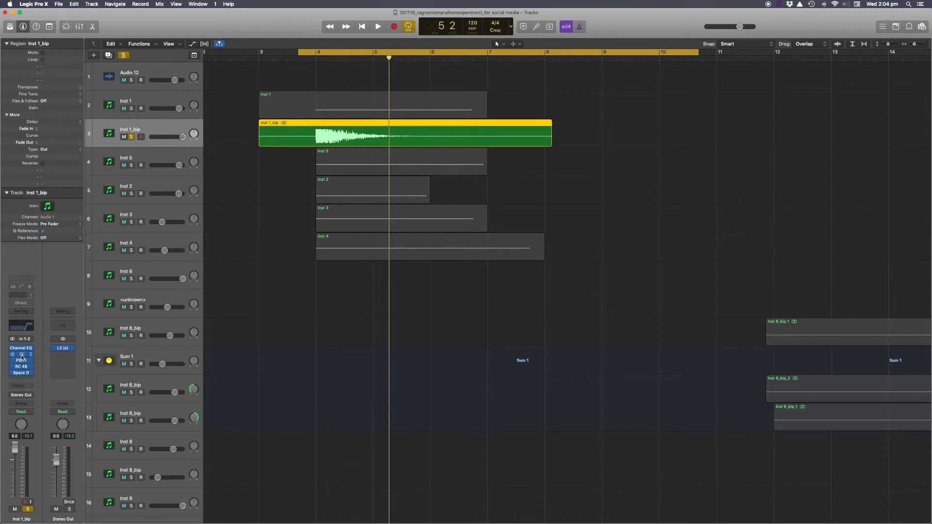
click(22, 374)
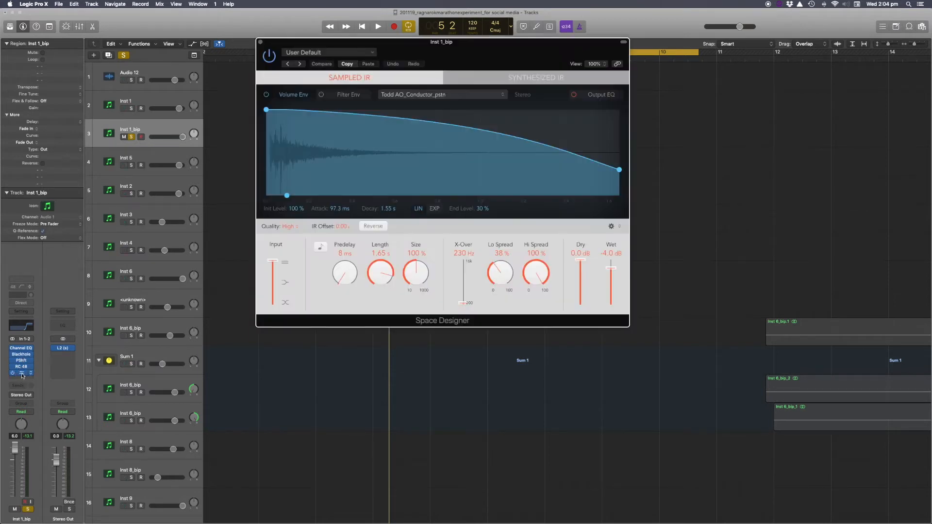
click(22, 374)
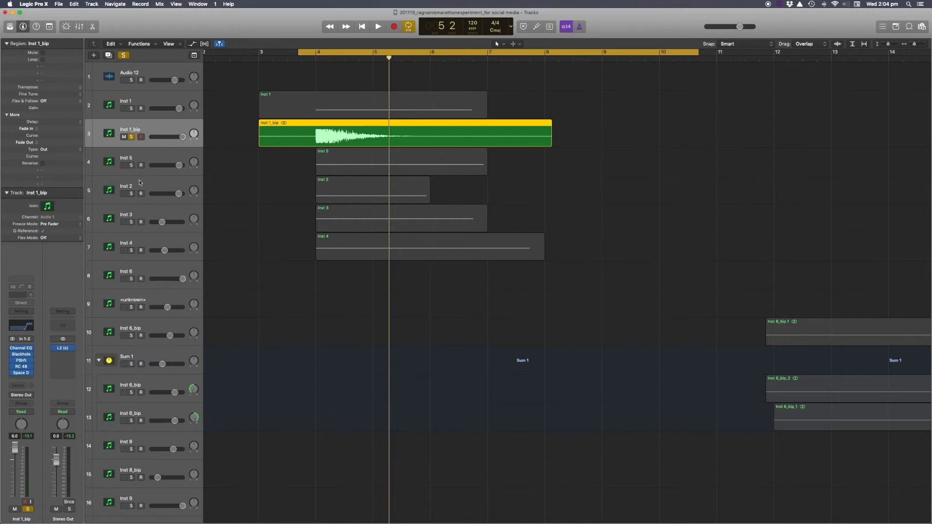
Switch the solo from Inst 1_bip to Inst 5, select Inst 5 and play the cycle.
click(131, 137)
click(131, 165)
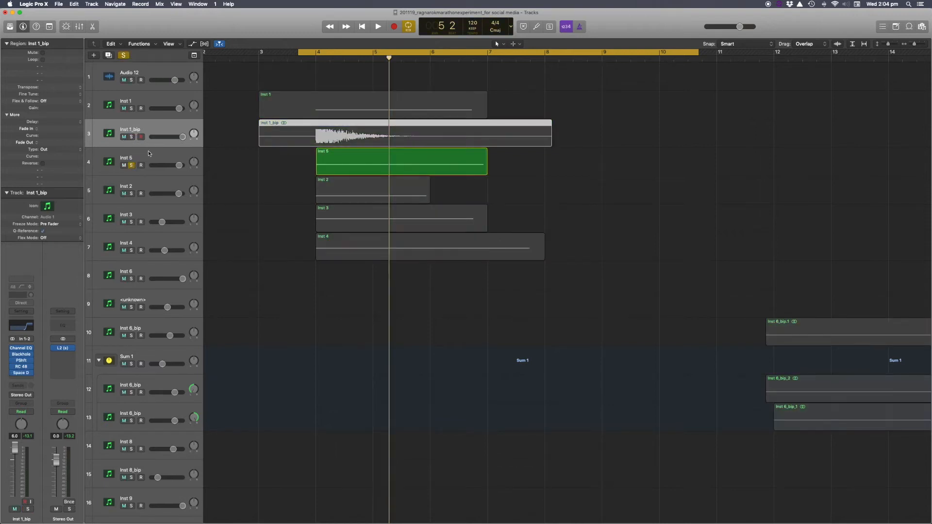
click(148, 150)
key(space)
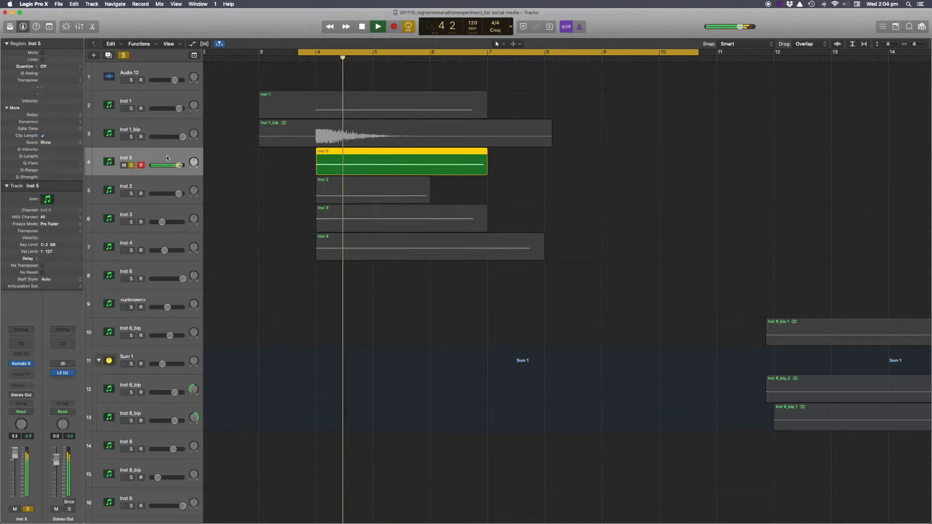
key(space)
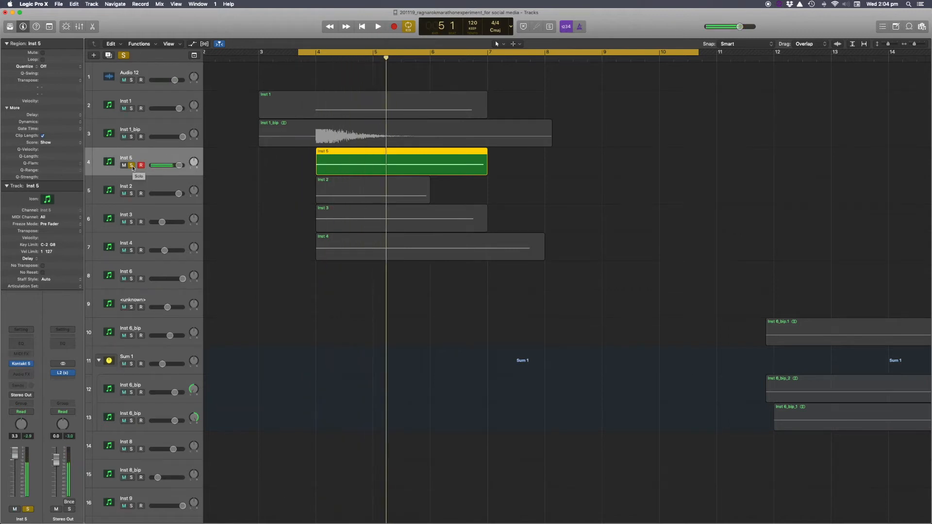
Switch the solo from Inst 5 to Inst 2, select Inst 2 and play the cycle.
click(132, 165)
click(131, 194)
key(space)
click(146, 188)
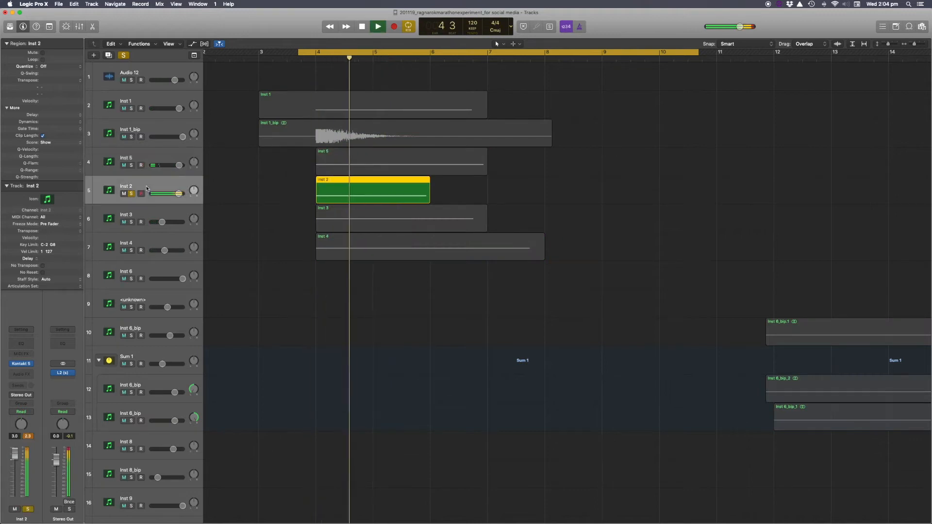
key(space)
Switch the solo from Inst 2 to Inst 3, select Inst 3 and play the cycle.
click(131, 193)
click(131, 222)
key(space)
click(151, 225)
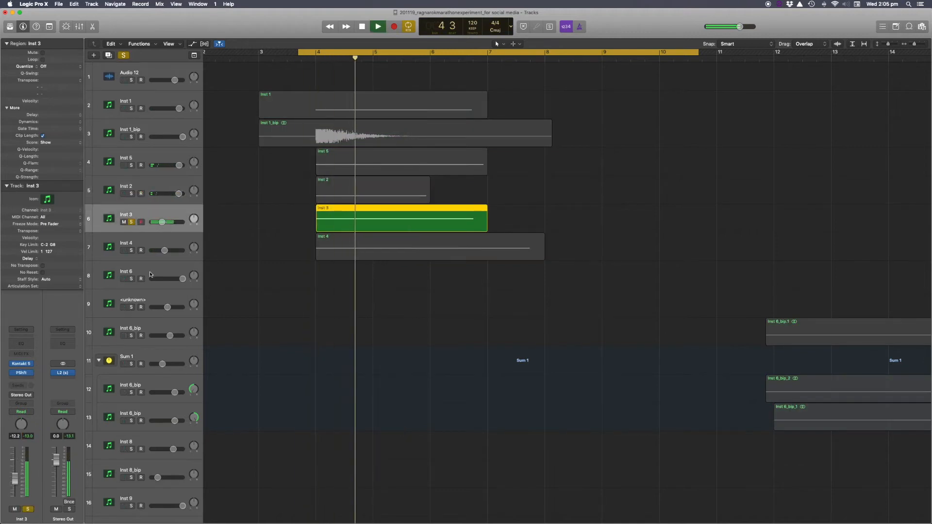
key(space)
Open the Inst 3 Pitch Shifter and Kontakt windows, close Kontakt, and move the Pitch Shifter clear of the regions.
click(22, 373)
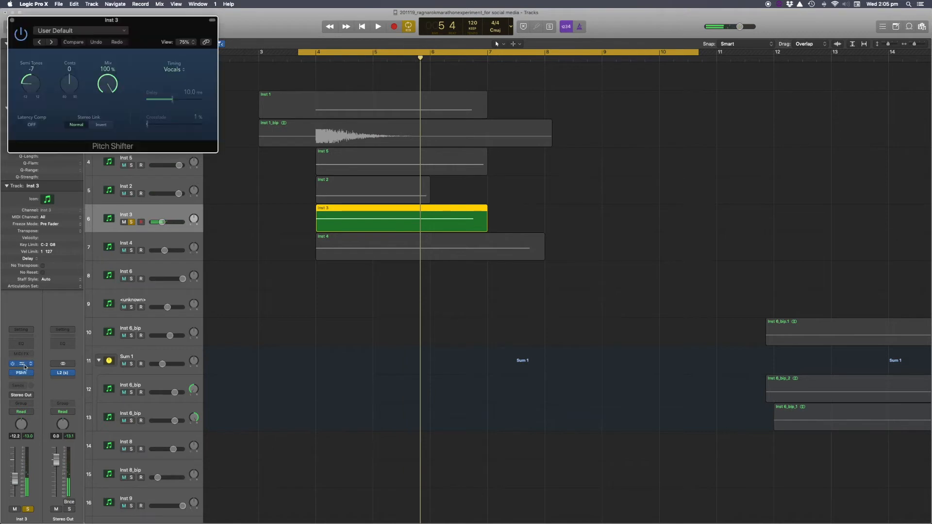
click(21, 363)
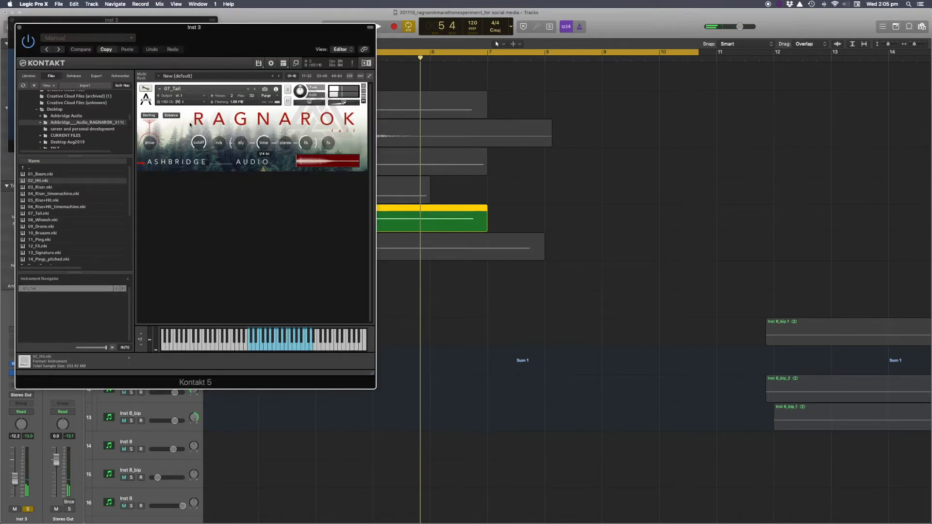
click(20, 30)
drag(19, 30, 632, 163)
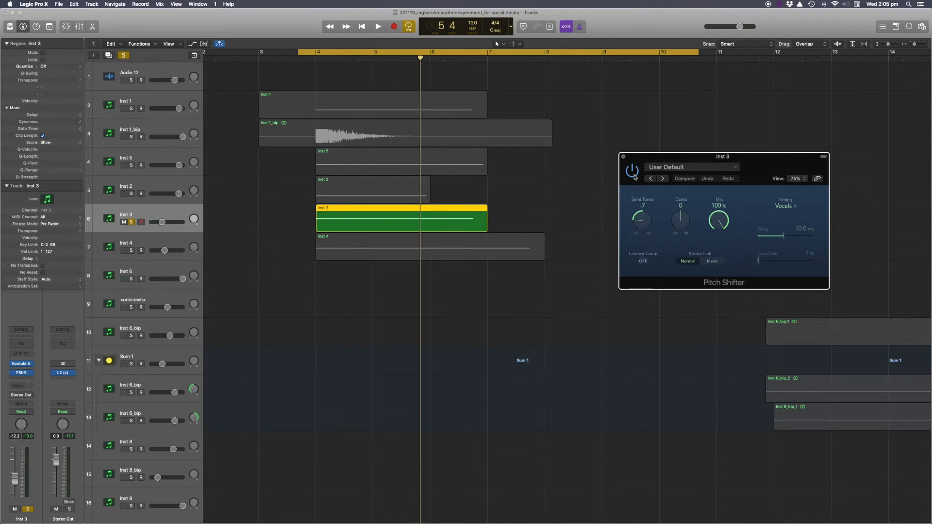
Audition the Inst 3 cycle with the Pitch Shifter open, then close the plug-in window.
key(space)
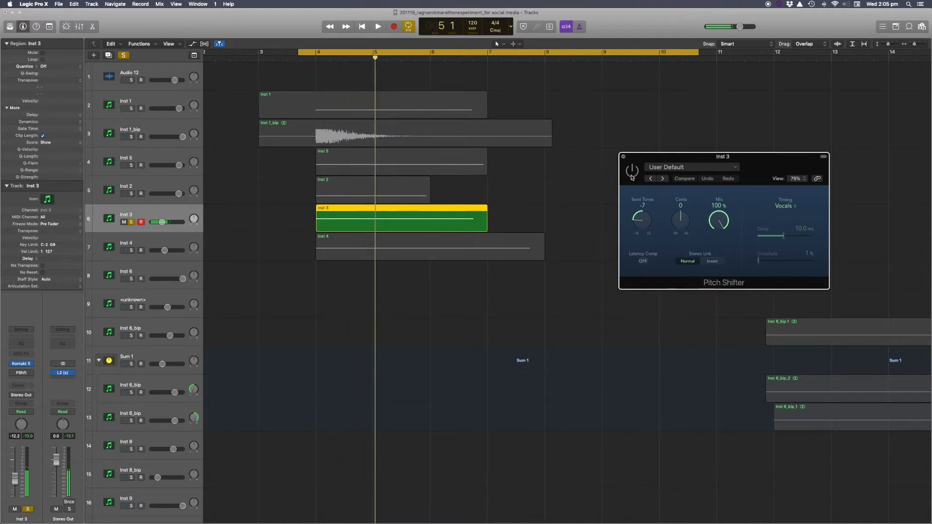
key(space)
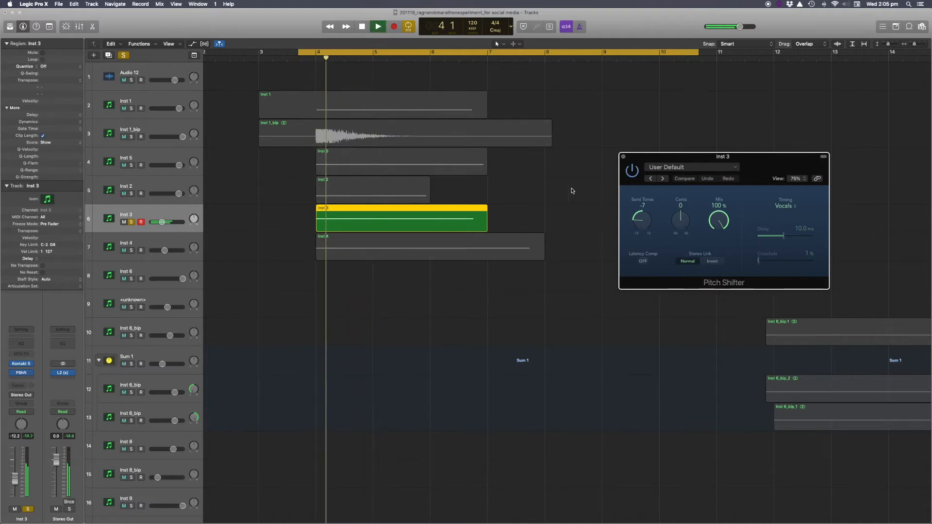
key(space)
click(623, 157)
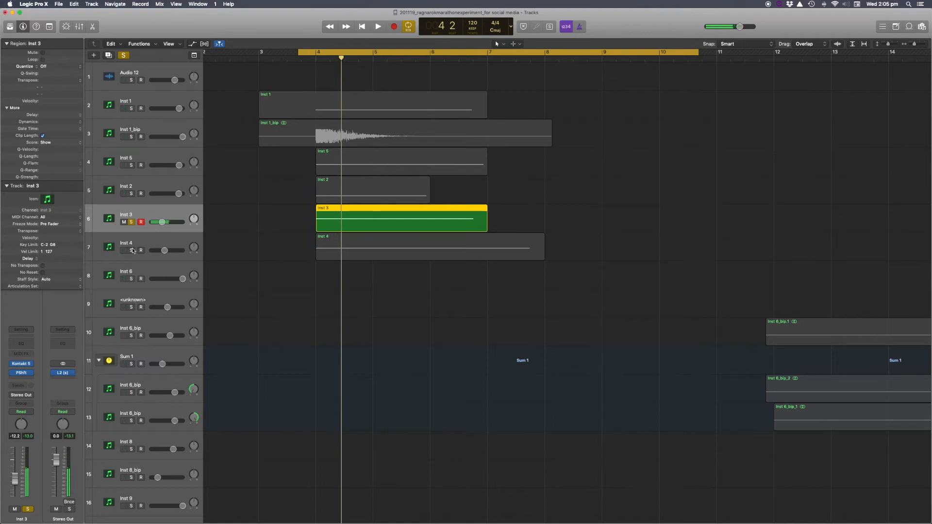
Solo Inst 4 and play, open its Channel EQ beside the tracks, and bypass the EQ during playback.
click(133, 250)
key(space)
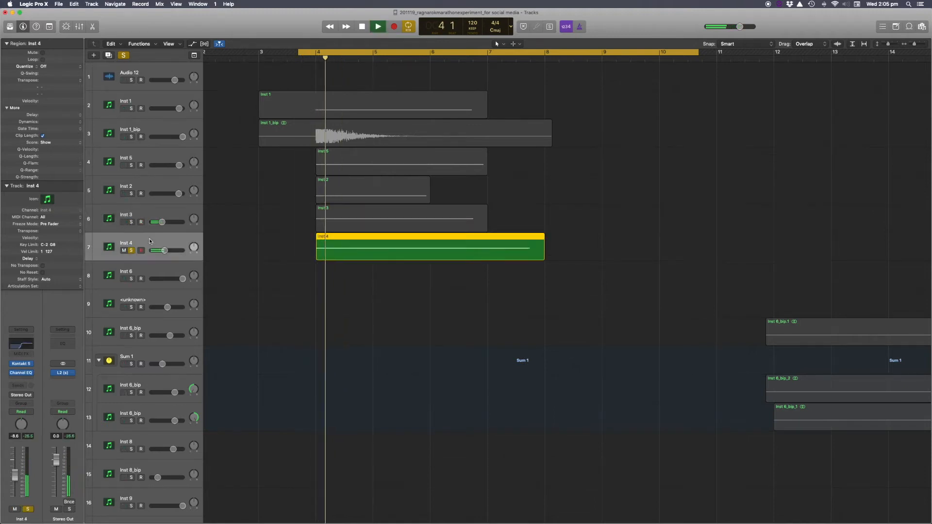
click(21, 372)
drag(130, 15, 629, 119)
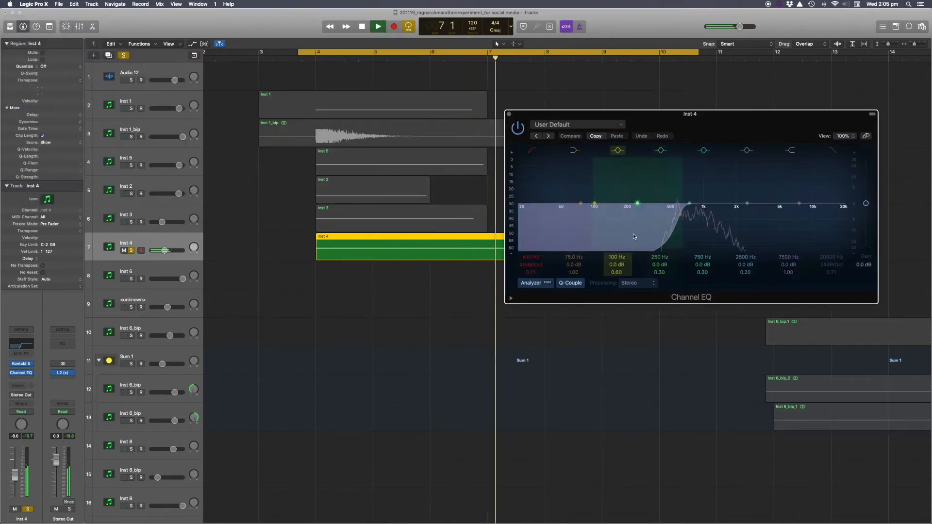
key(space)
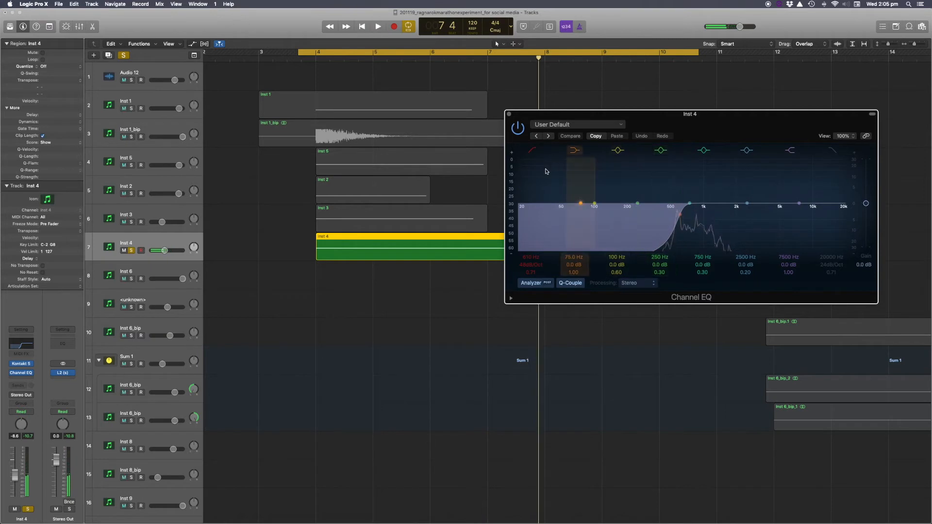
click(518, 129)
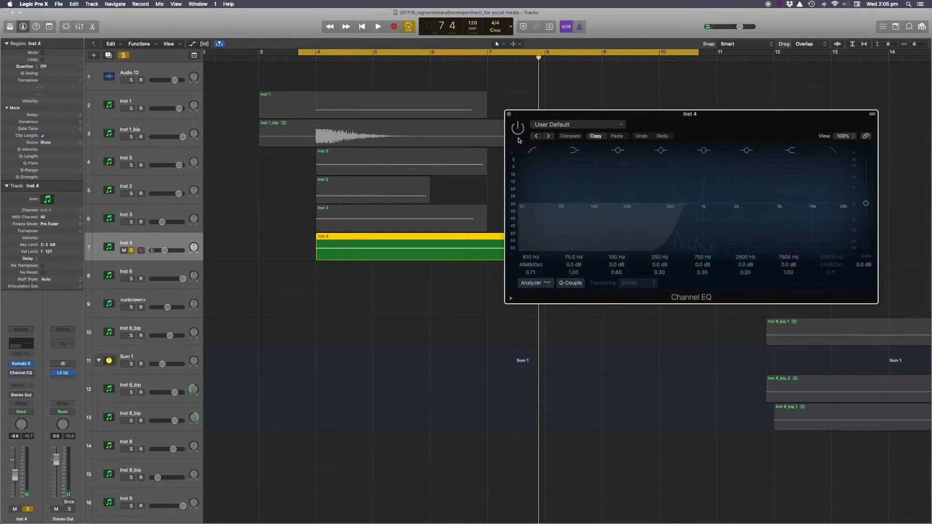
key(space)
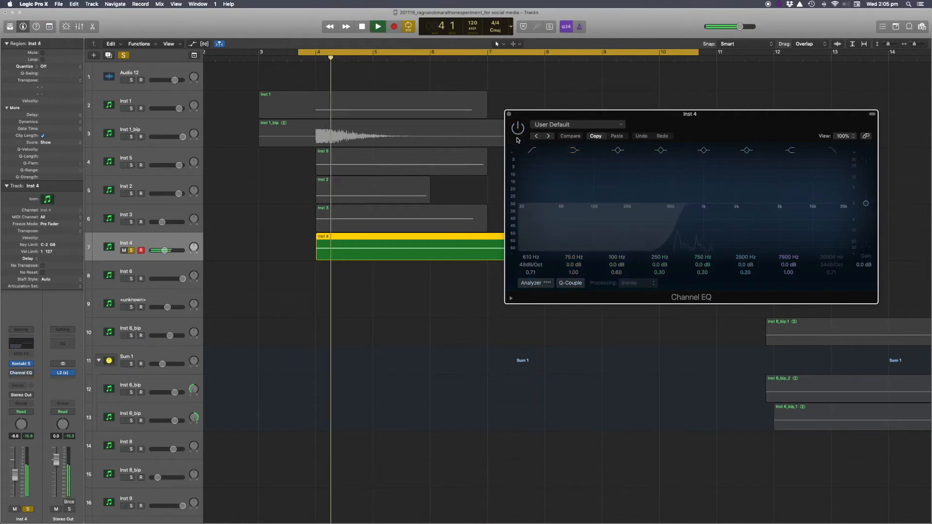
Re-enable the Inst 4 Channel EQ, play the cycle with it active, then stop and close the EQ window.
key(space)
click(517, 133)
key(space)
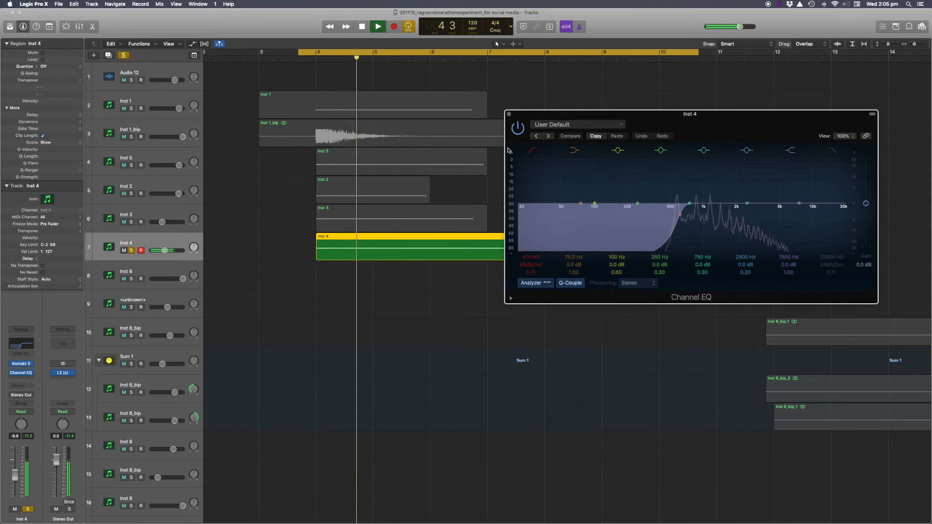
key(space)
click(509, 115)
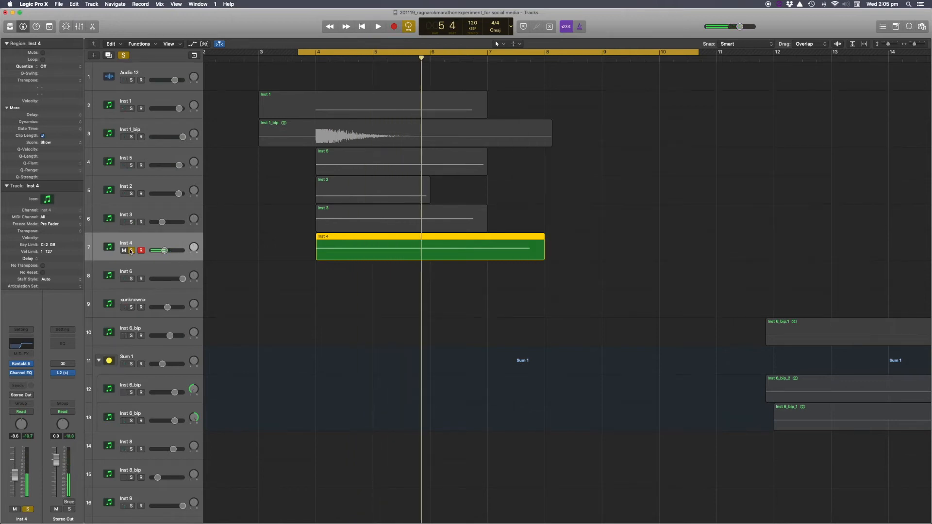
Unsolo Inst 4 and play the full arrangement from the cycle start, then stop.
click(130, 251)
key(space)
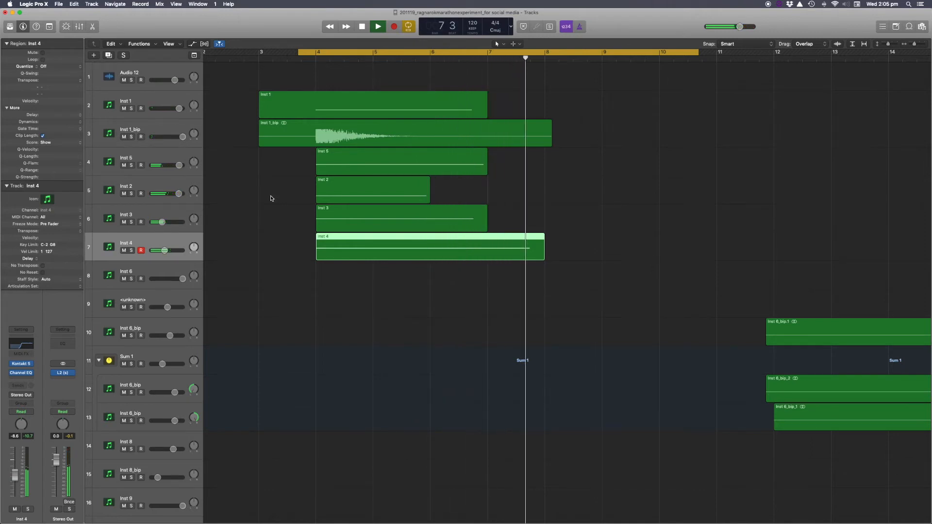
key(space)
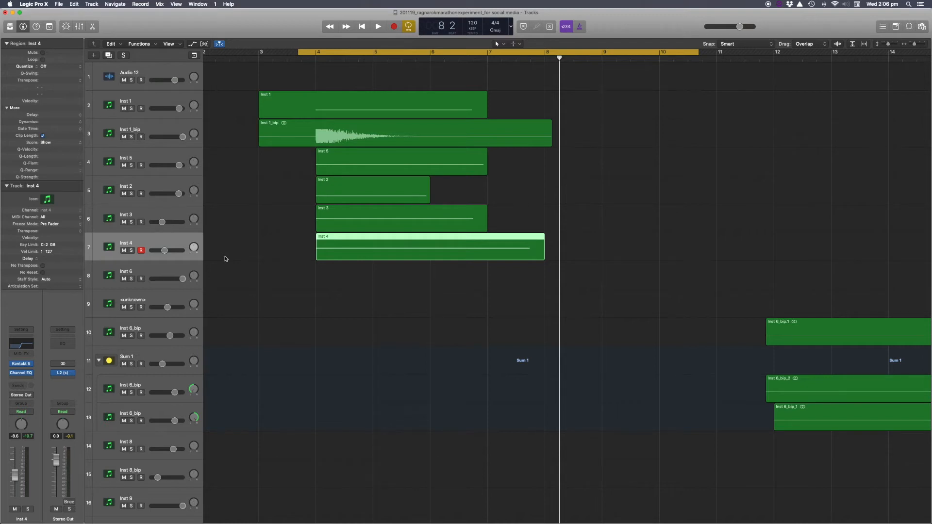
Turn off the cycle, zoom out to the later regions, and play the arrangement from bar 15.
click(509, 57)
click(509, 52)
key(super+Left)
key(super+Left)
scroll(542, 188, right, 8)
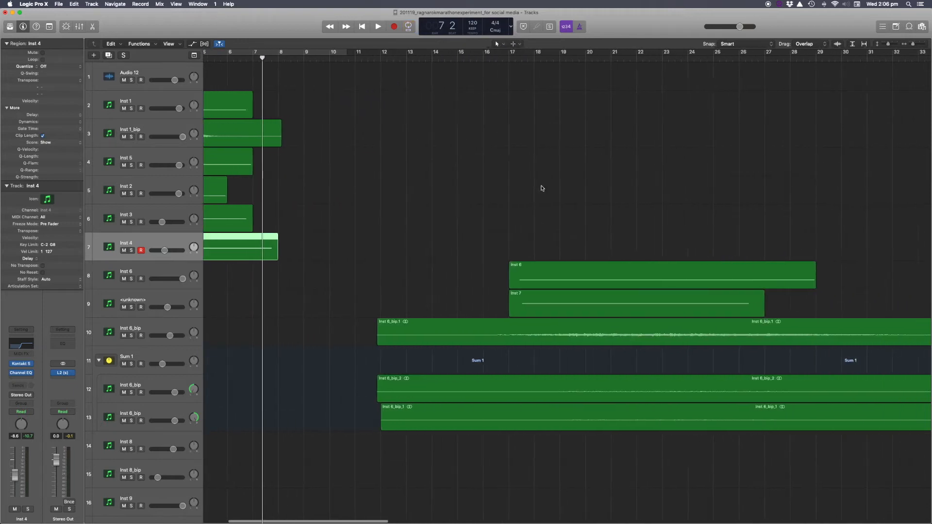
click(367, 57)
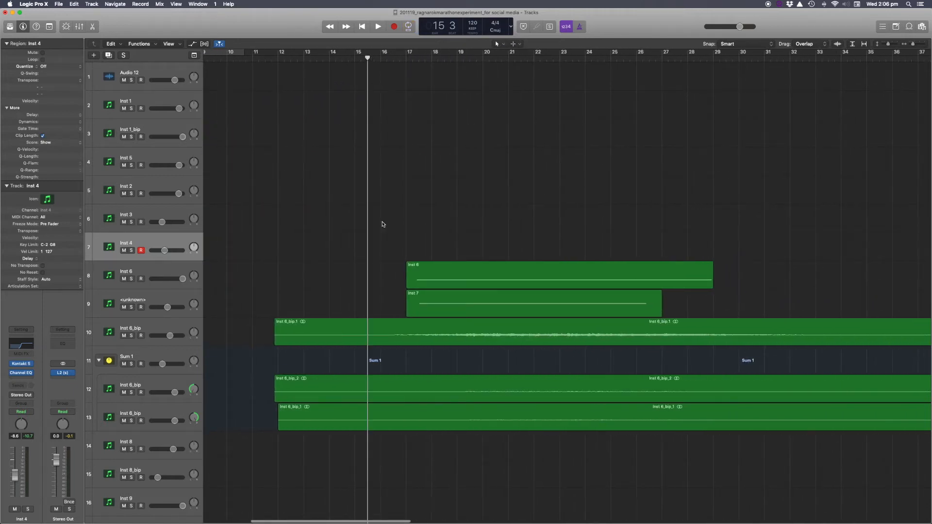
scroll(382, 224, right, 3)
key(super+Left)
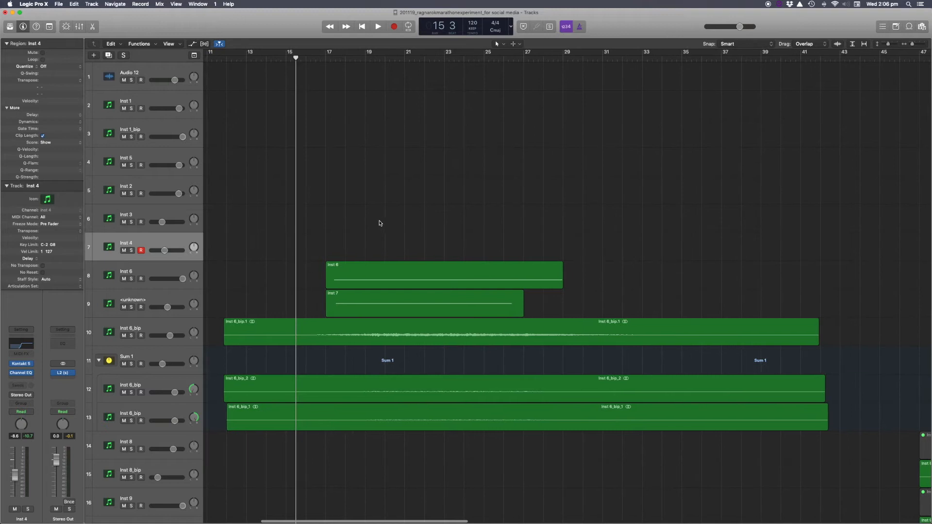
key(space)
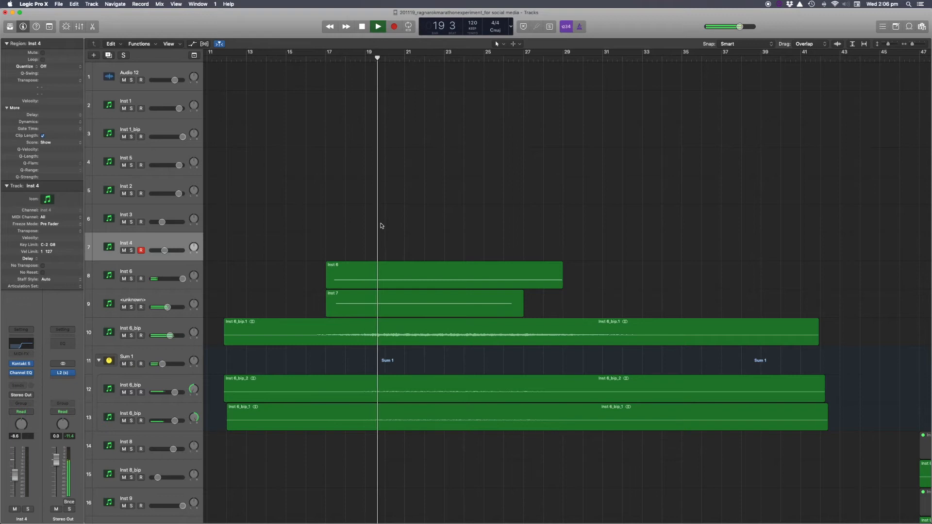
scroll(362, 239, left, 3)
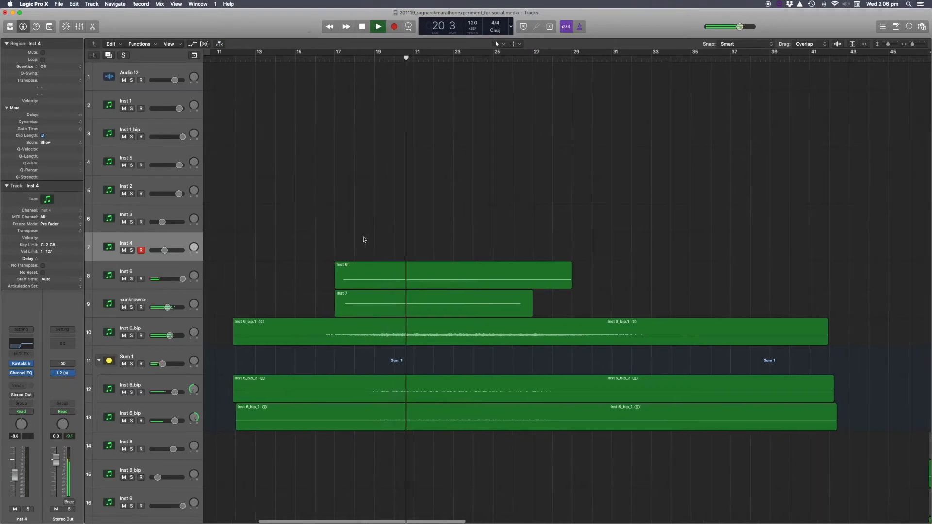
scroll(363, 239, right, 3)
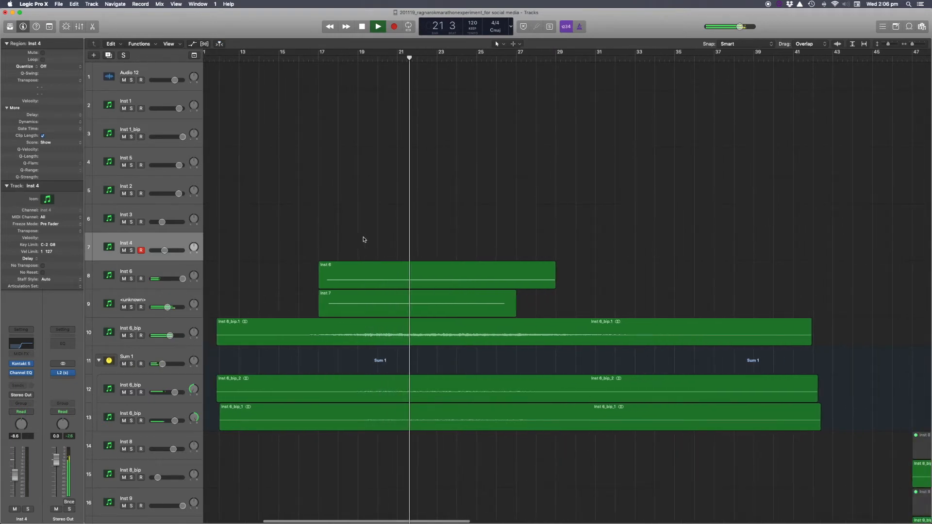
scroll(364, 240, up, 3)
scroll(364, 240, left, 1)
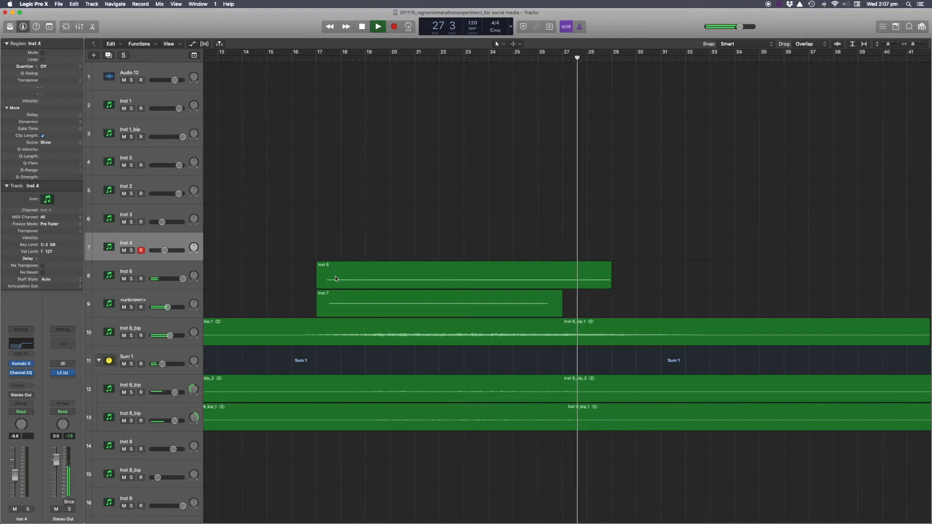
key(space)
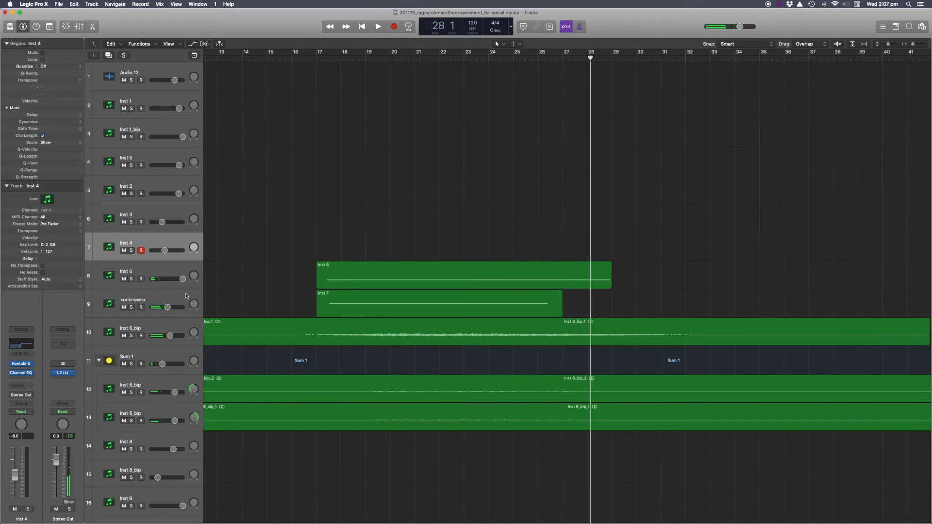
Solo Inst 6, play it from bar 17, and select the Inst 6 track before stopping.
click(131, 279)
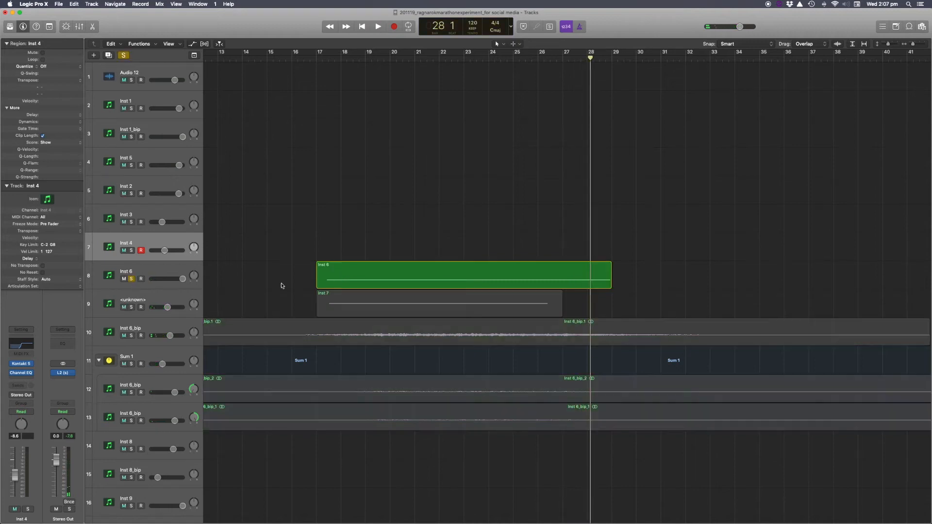
click(318, 59)
key(space)
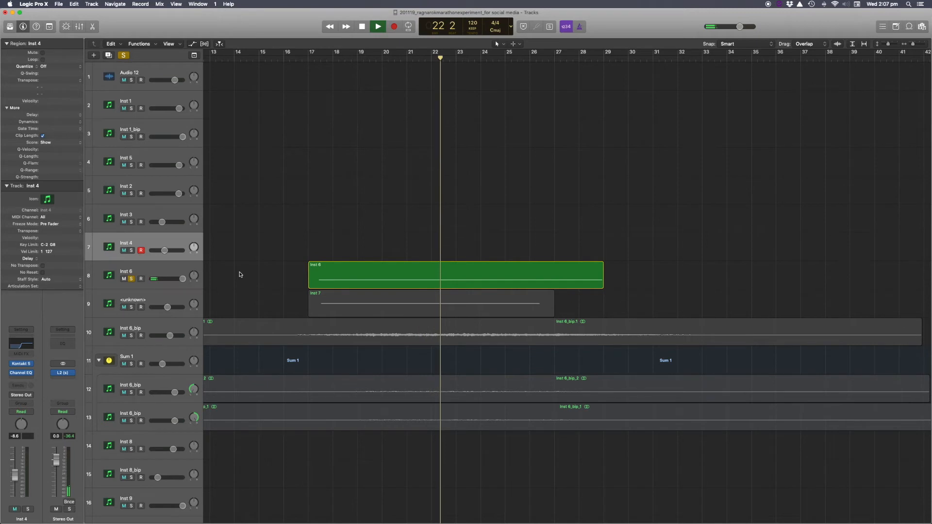
click(133, 286)
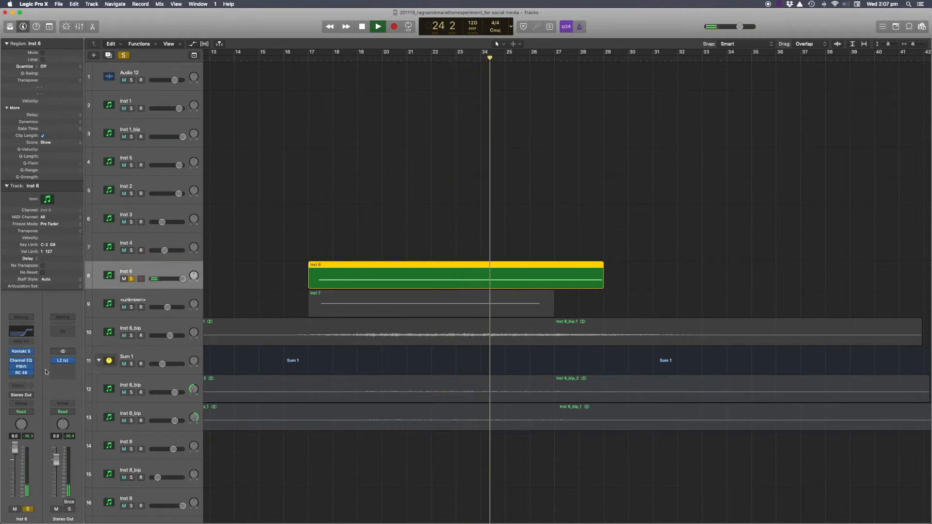
key(space)
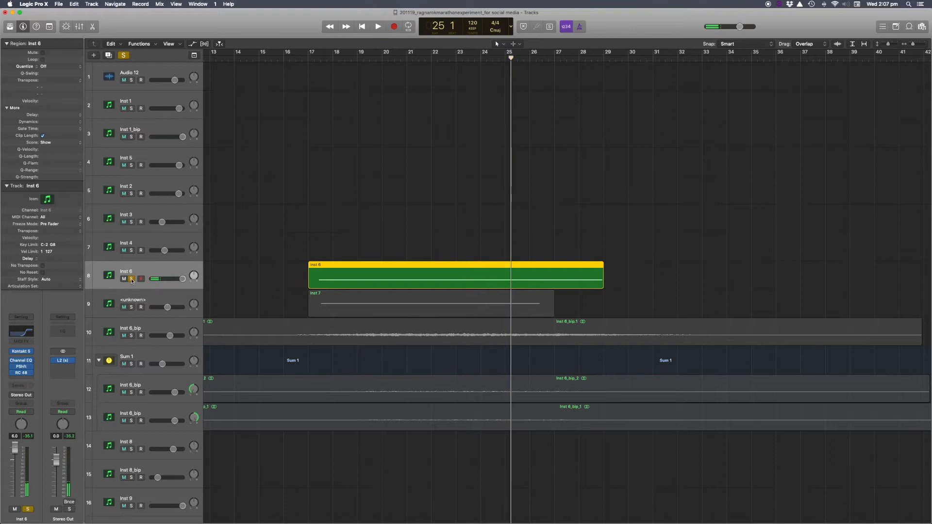
Move the solo from Inst 6 to the unknown track holding Inst 7, play it, then unsolo it.
click(132, 279)
click(131, 307)
key(space)
key(space)
key(shift+Return)
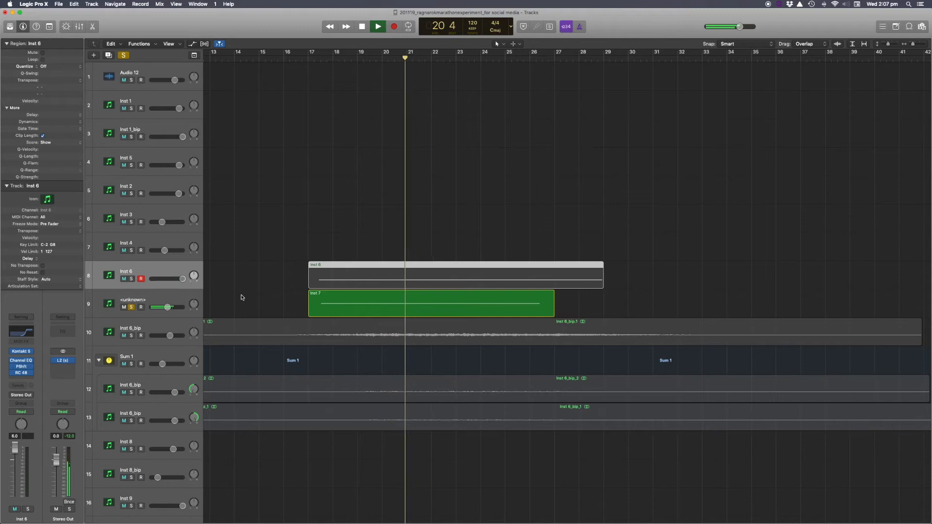
key(space)
click(131, 307)
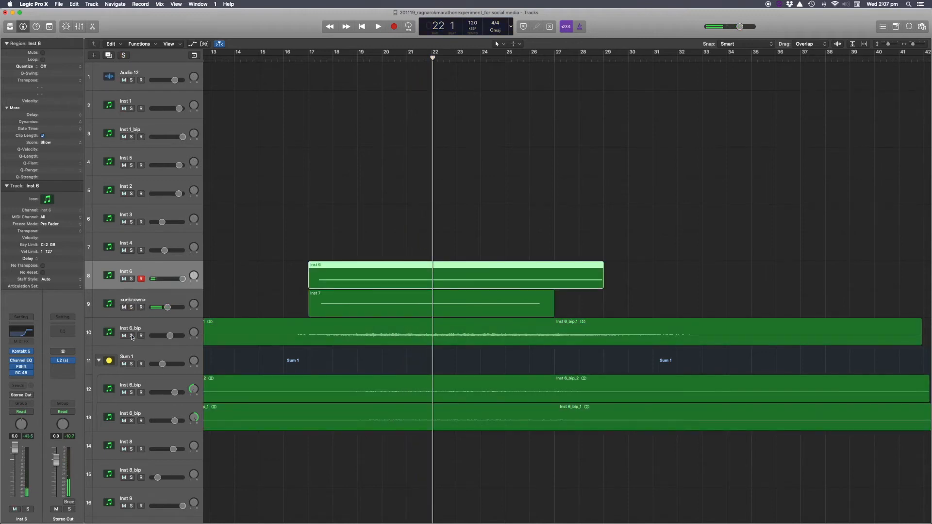
Solo the Inst 6_bip track, play it from bar 22, then unsolo it.
click(131, 336)
double_click(308, 61)
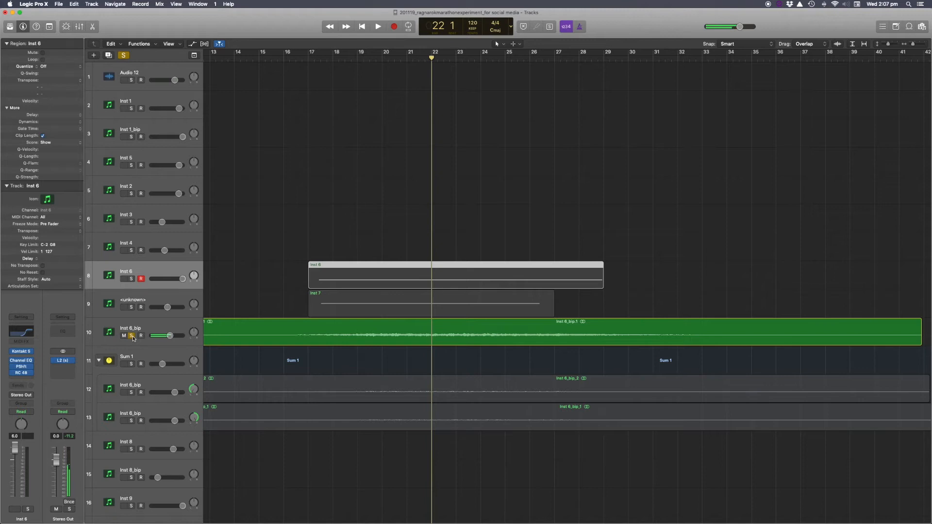
key(space)
click(131, 335)
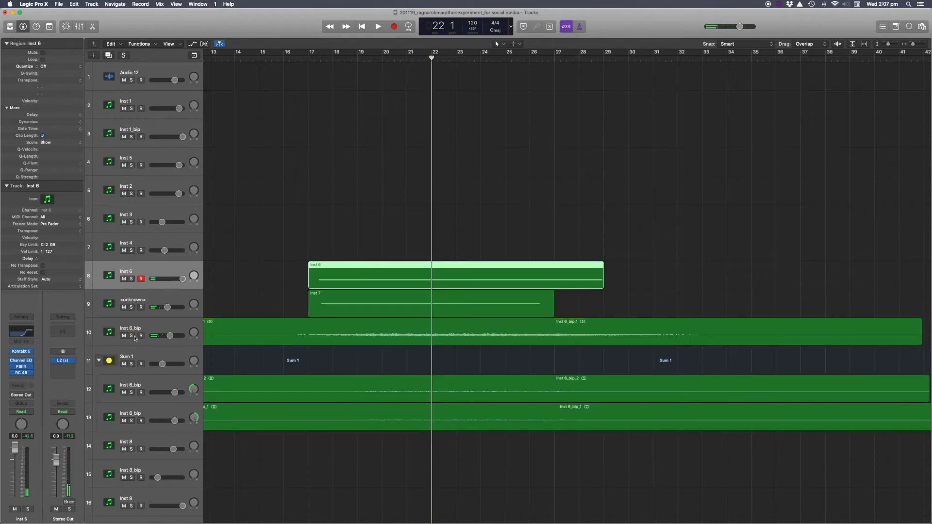
Solo the Sum 1 folder track, play it from bar 17, then unsolo it.
click(131, 364)
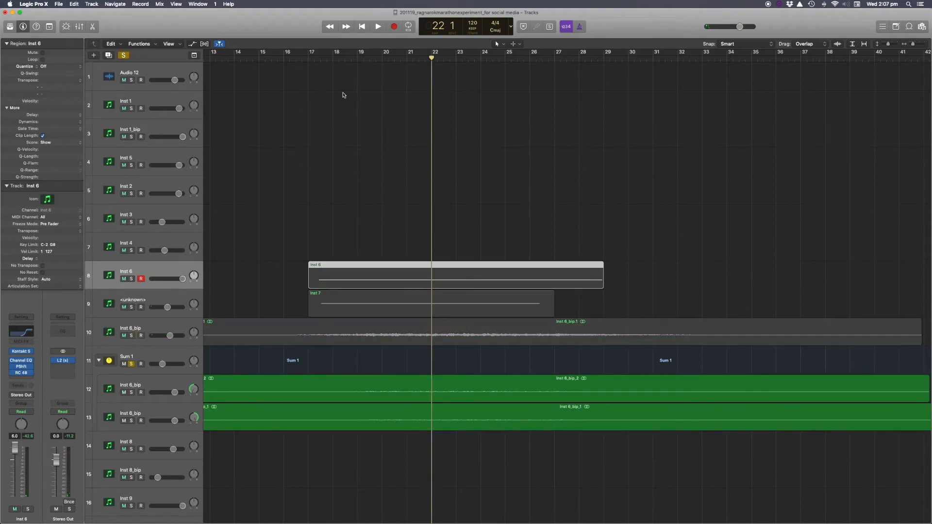
click(311, 58)
key(space)
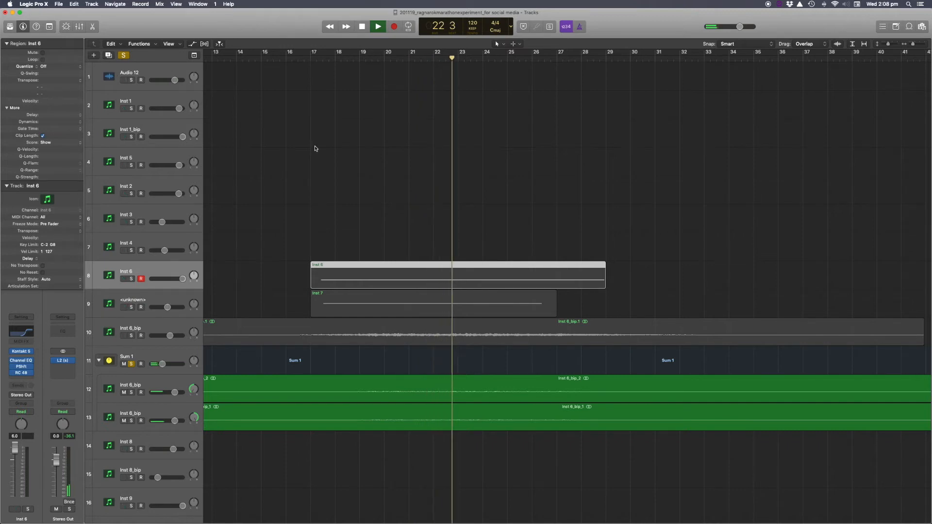
click(132, 364)
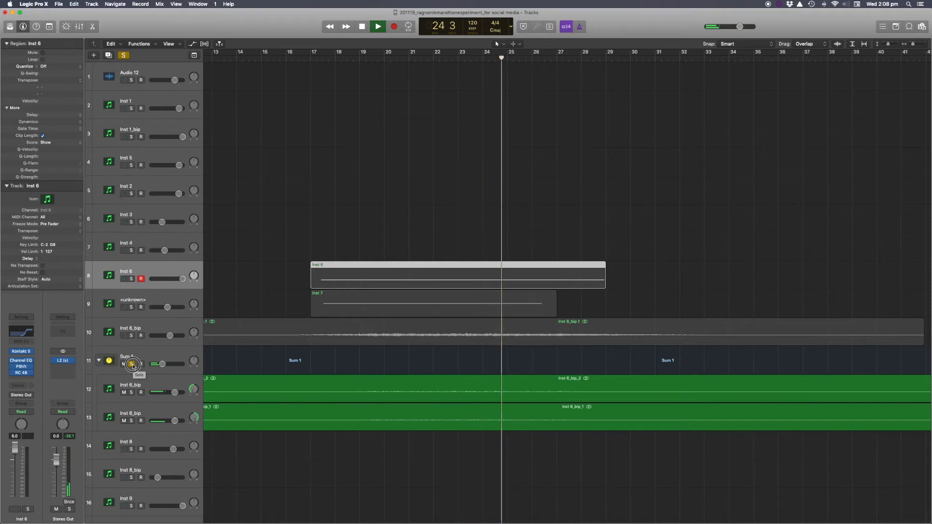
click(132, 364)
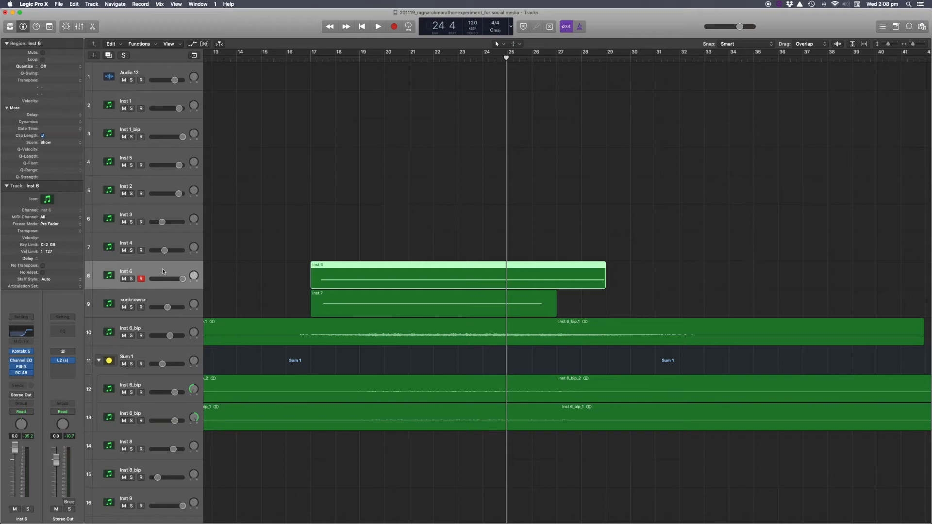
Solo the Inst 6 region and set a cycle range from bar 17 to about bar 33.
key(ctrl+s)
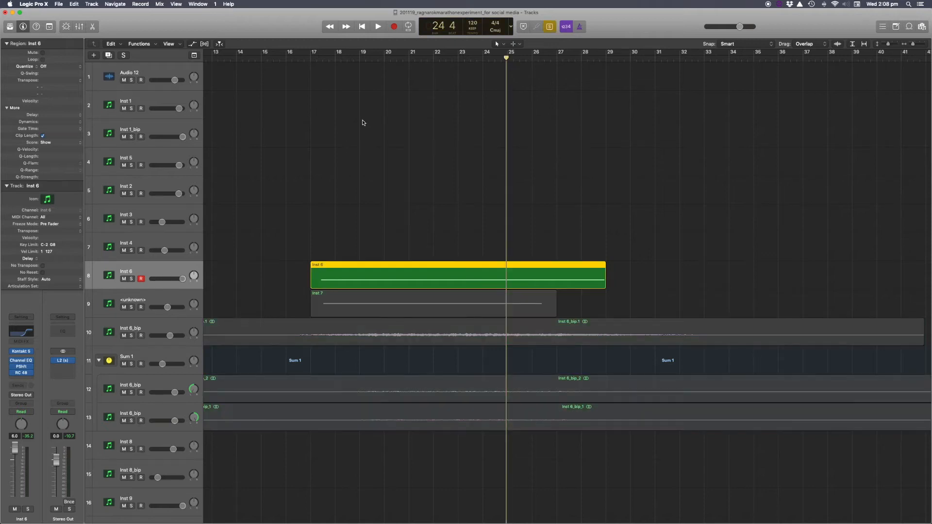
drag(315, 57, 703, 94)
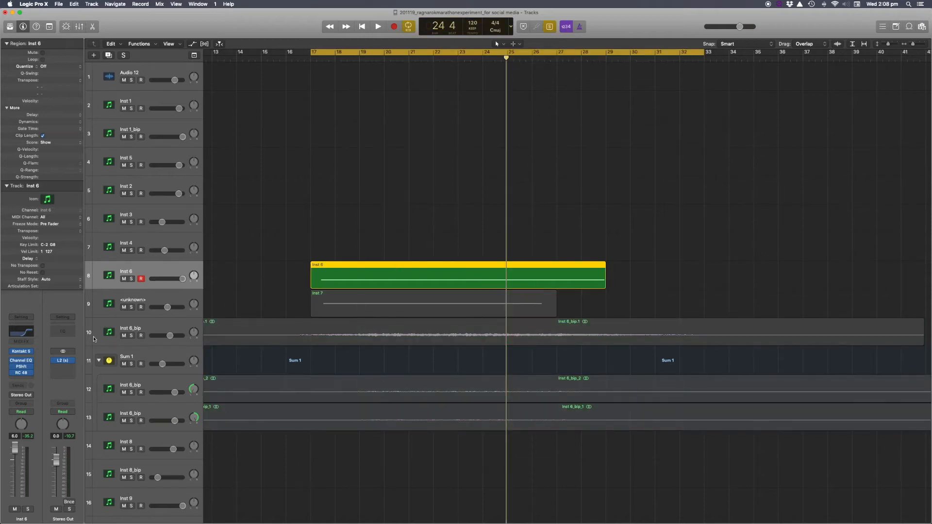
Open Inst 6's Kontakt 5 instrument window showing Ragnarok, close it, and play the cycle.
click(22, 352)
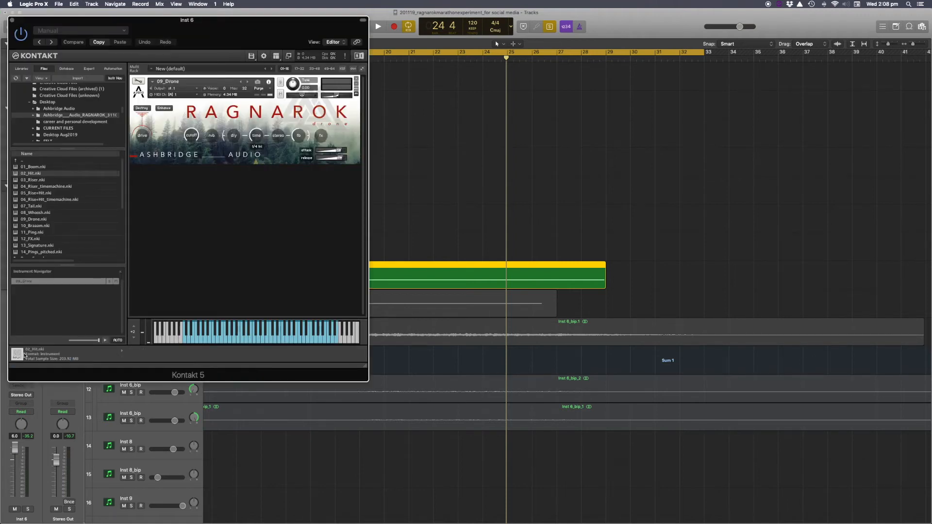
click(12, 21)
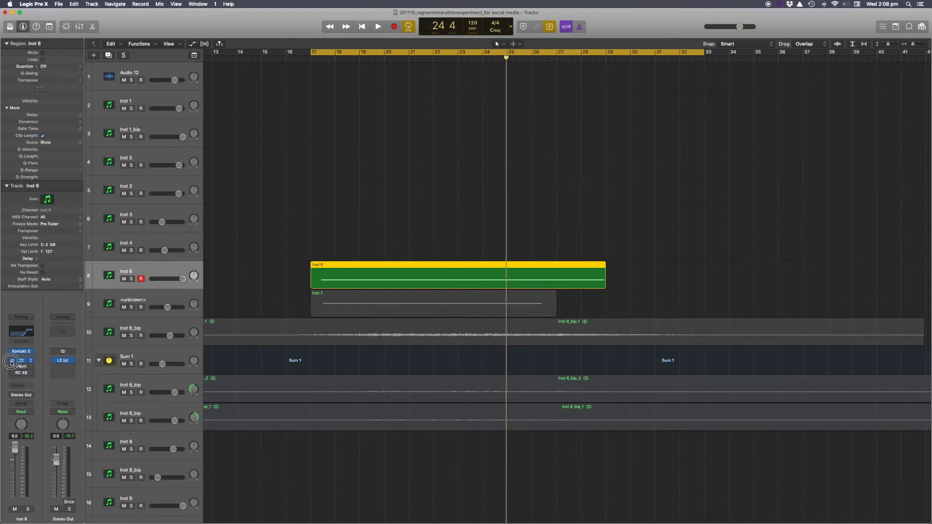
key(space)
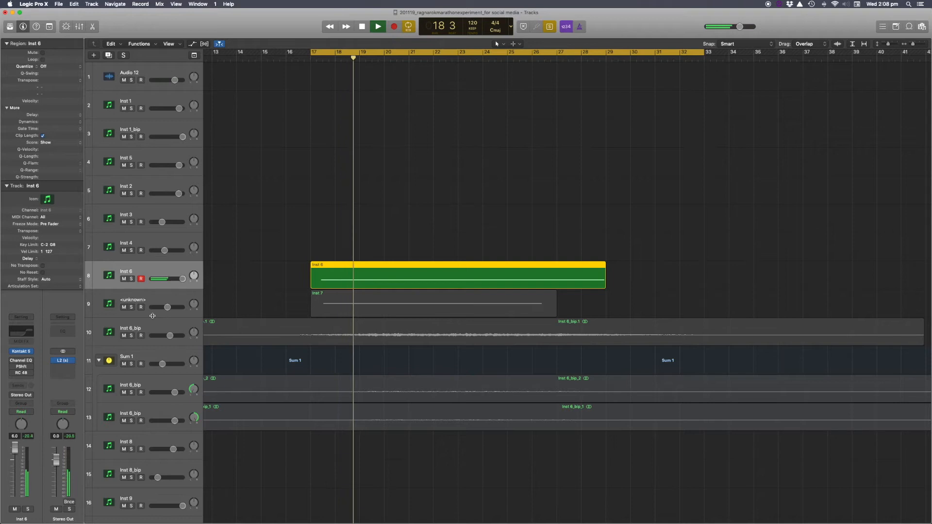
Open and close Inst 6's Pitch Shifter and RC 48 plug-in windows during playback, then stop.
click(13, 361)
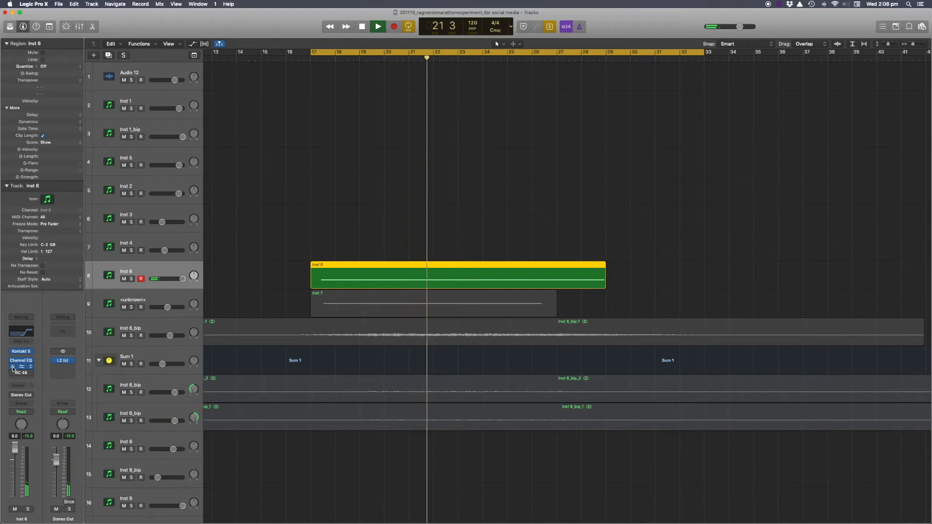
click(21, 368)
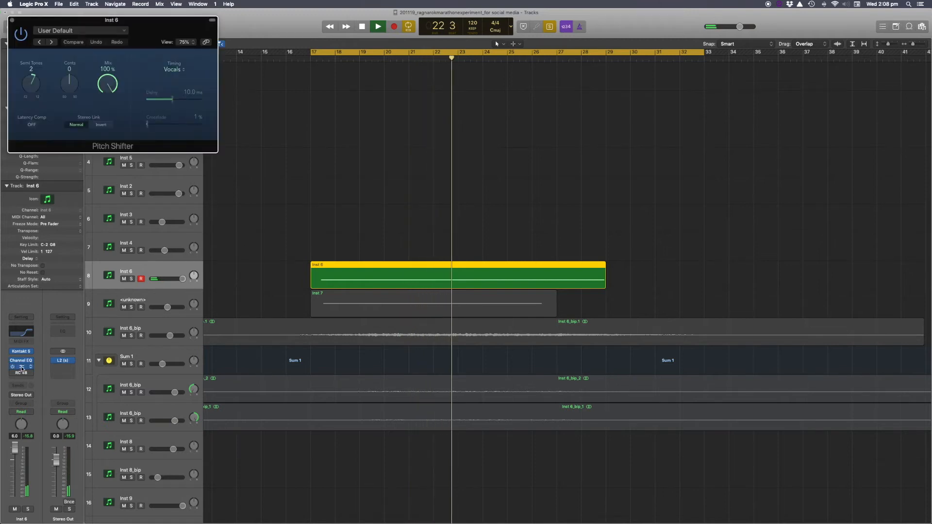
click(22, 367)
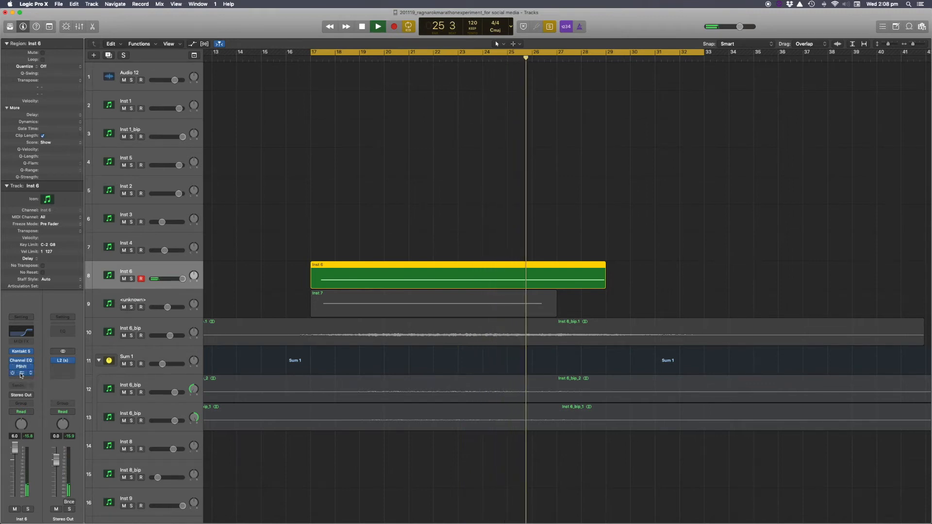
click(21, 375)
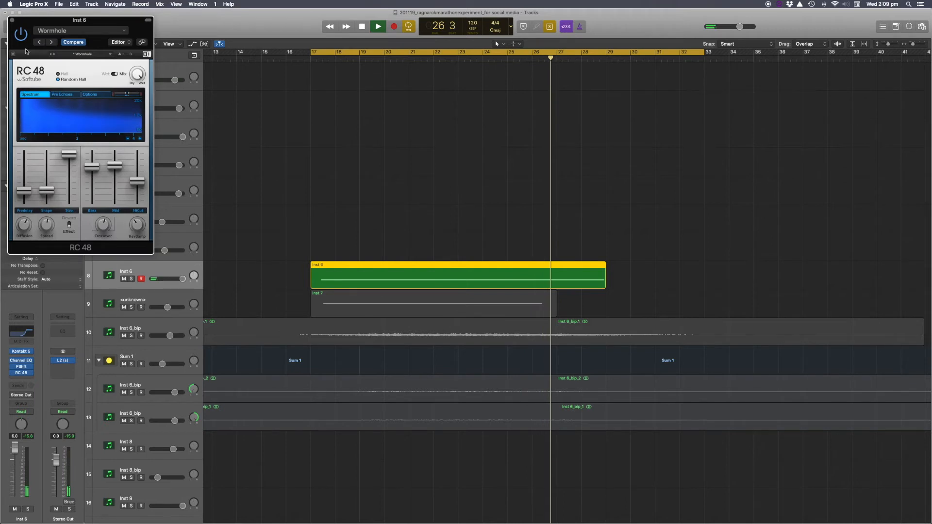
click(12, 22)
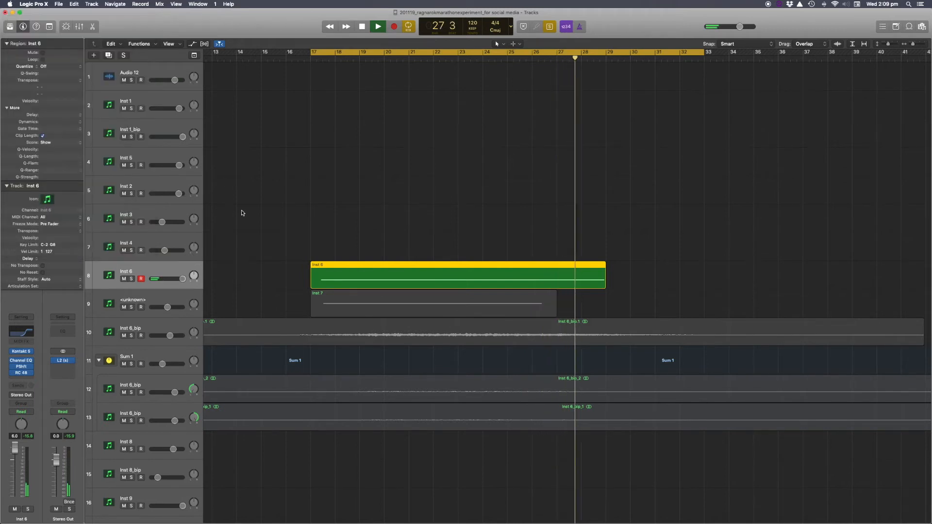
key(space)
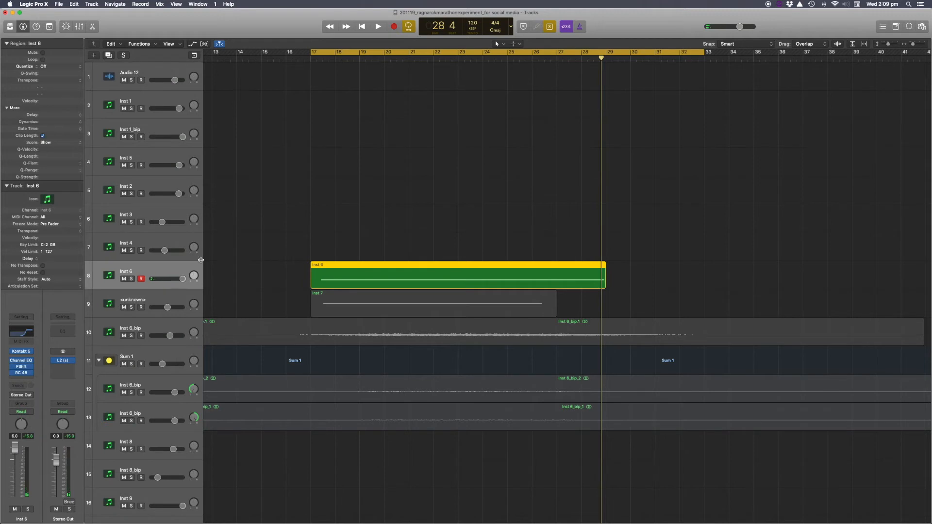
Switch region solo from the Inst 6 region to the Inst 7 region and play the cycle from bar 17.
click(131, 305)
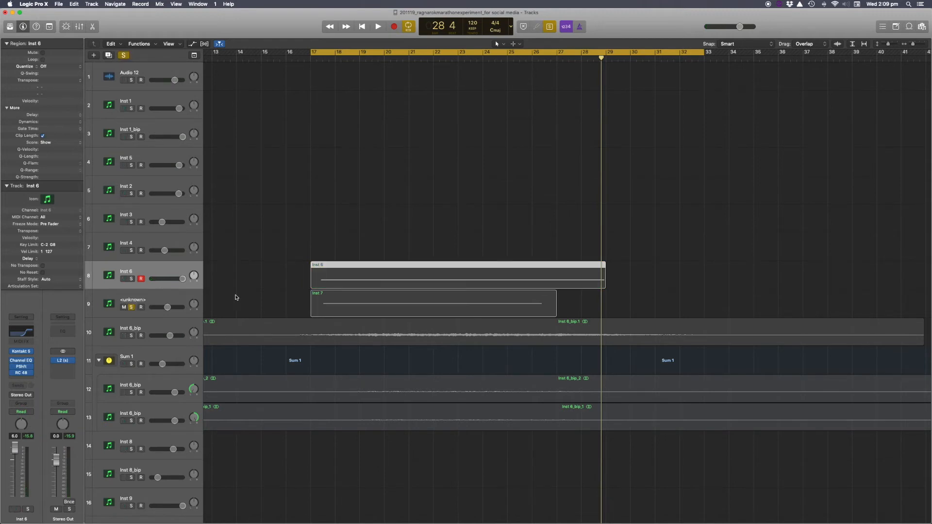
click(131, 306)
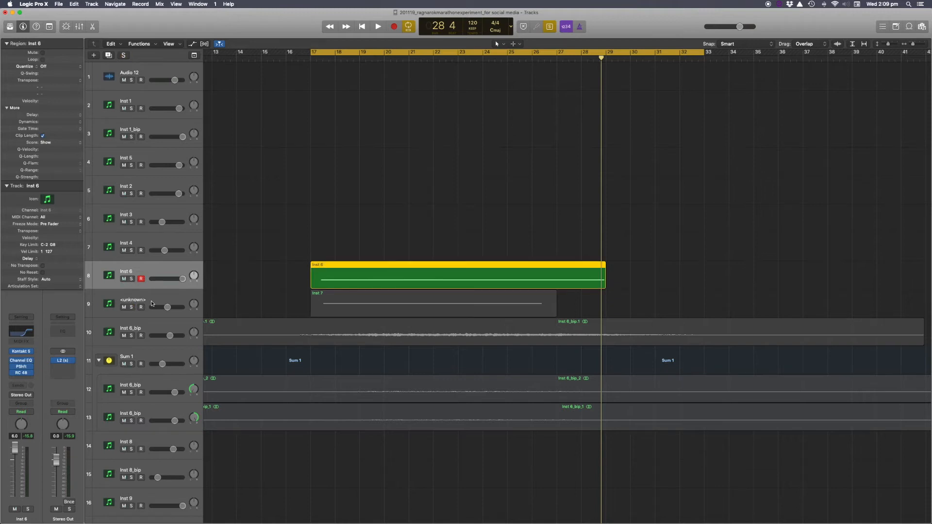
click(207, 287)
key(ctrl+s)
click(311, 301)
key(ctrl+s)
key(space)
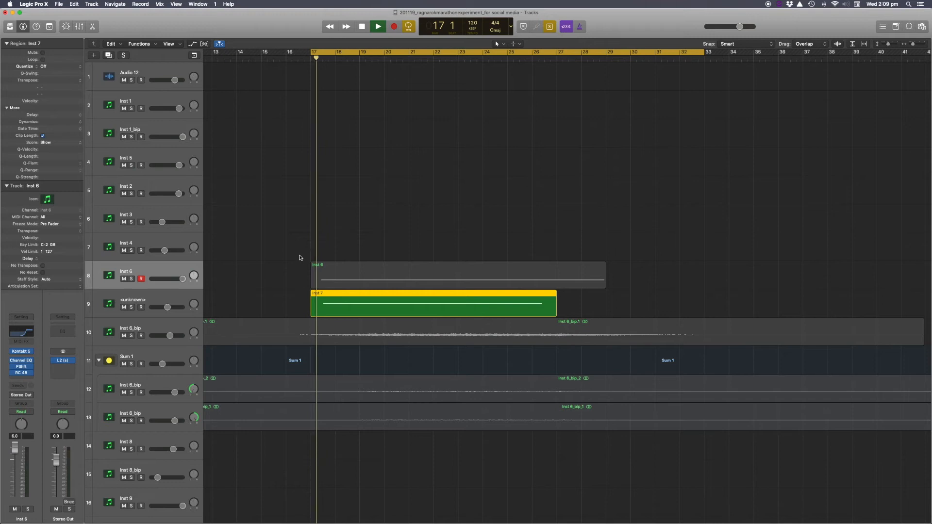
Open Inst 7's Channel EQ, move its window aside, toggle the high-cut band off and on during playback, then stop.
click(199, 305)
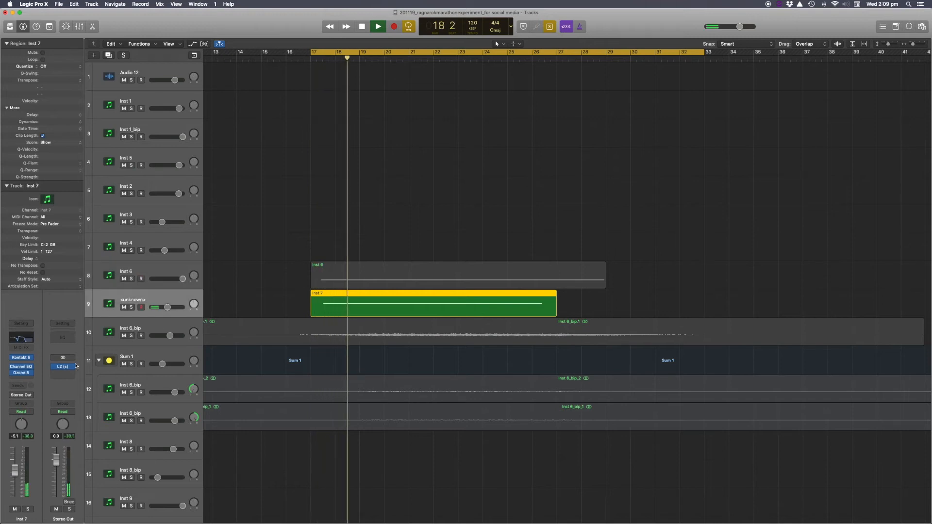
click(21, 369)
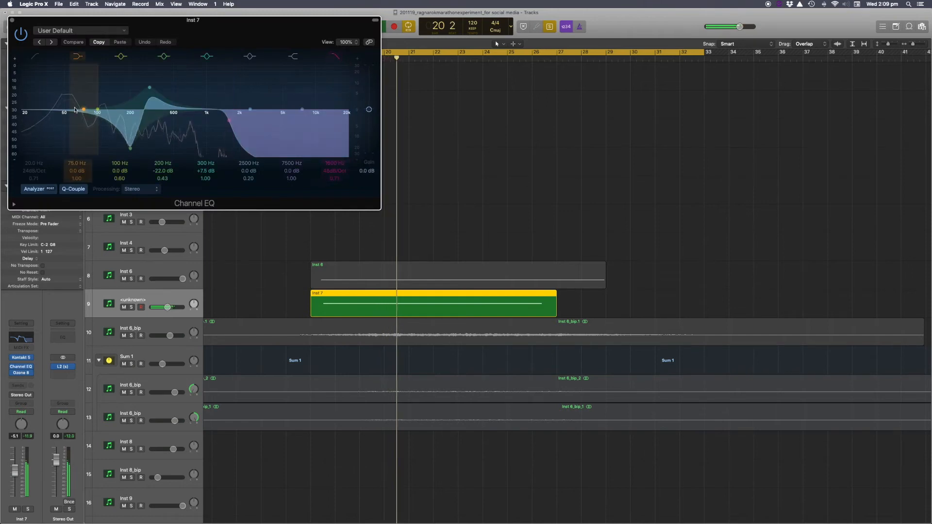
drag(72, 23, 554, 74)
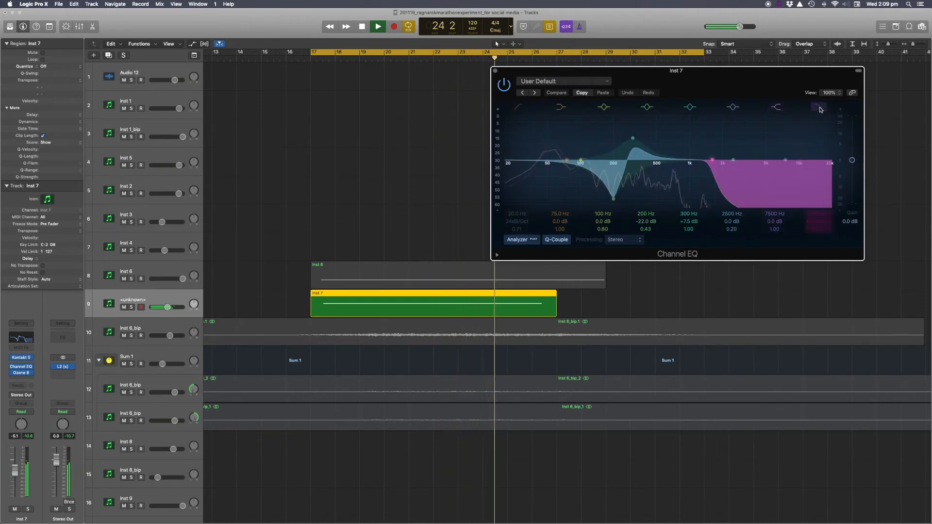
click(818, 108)
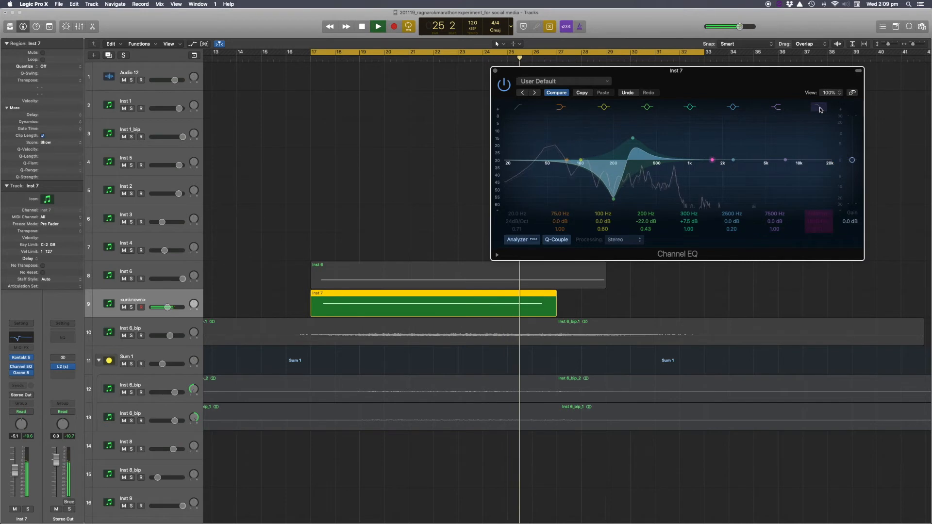
click(819, 108)
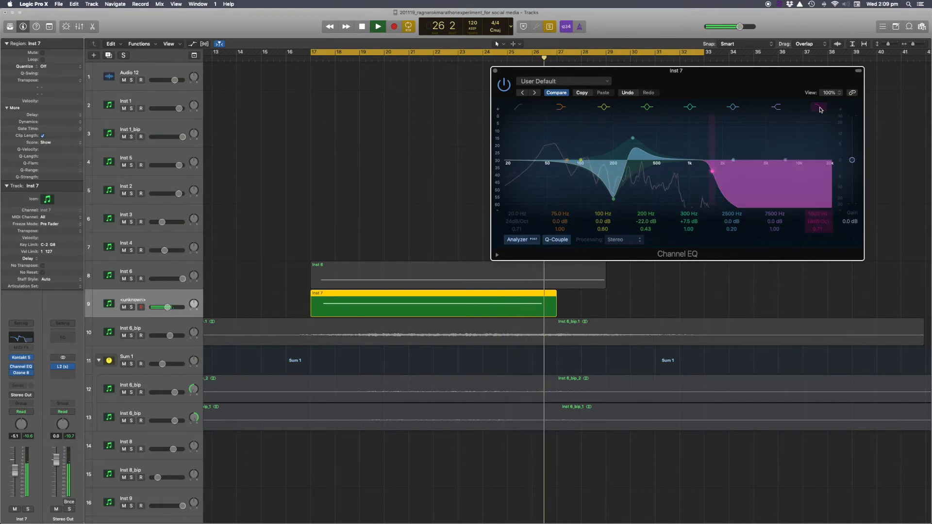
key(space)
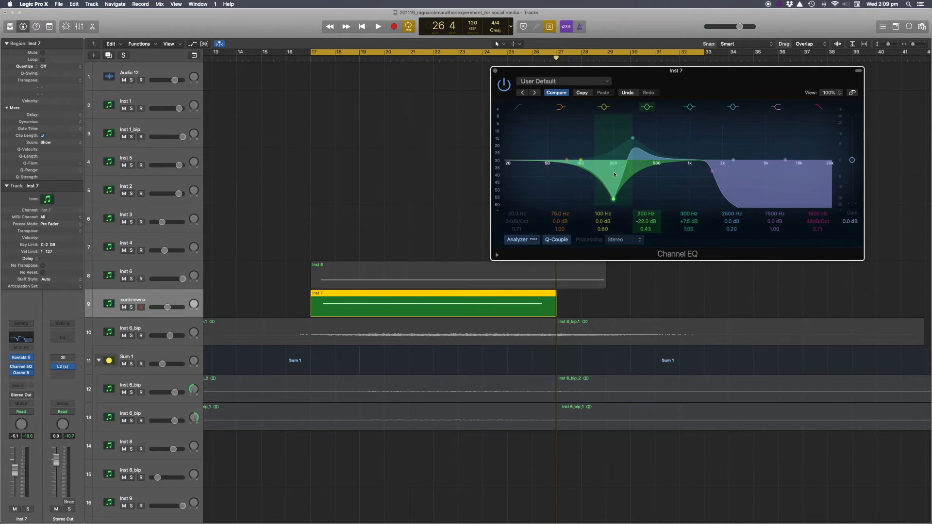
Solo the Inst 6_bip.1 region on track 10 and play it briefly.
click(130, 335)
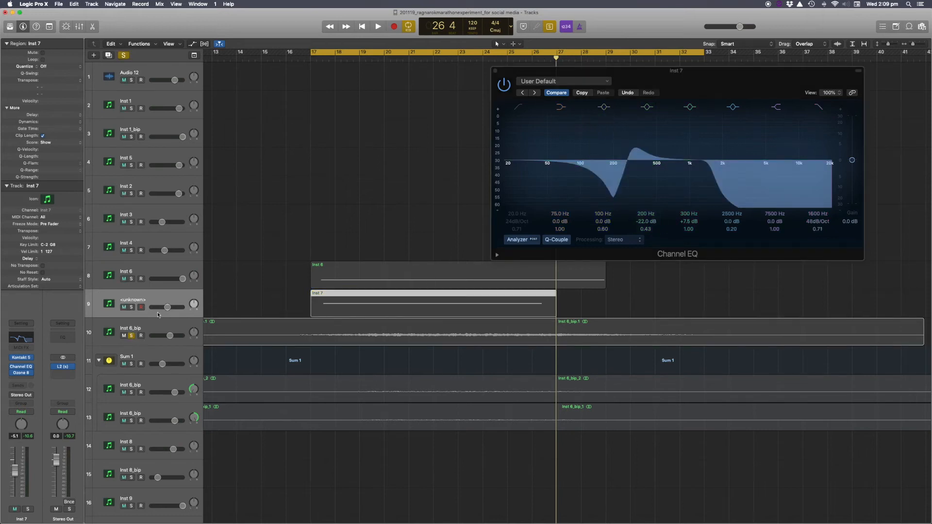
click(132, 335)
click(226, 335)
key(space)
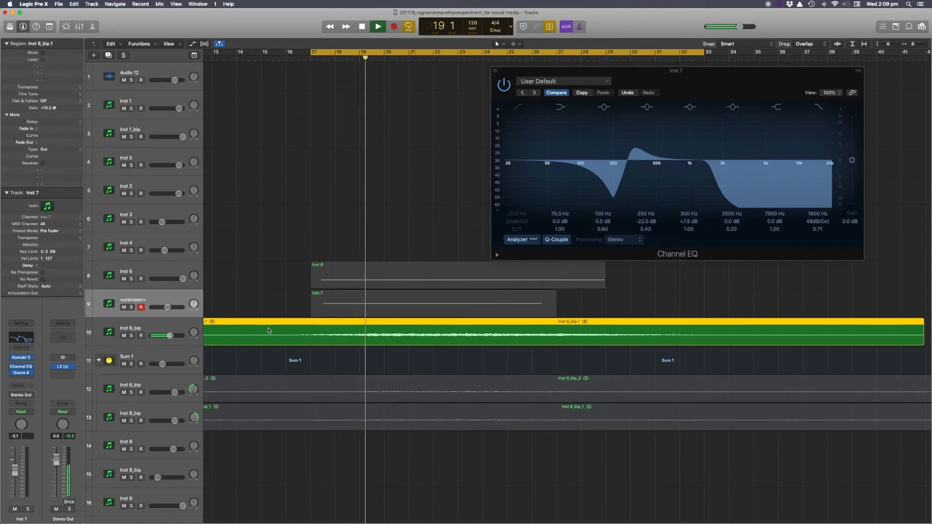
key(space)
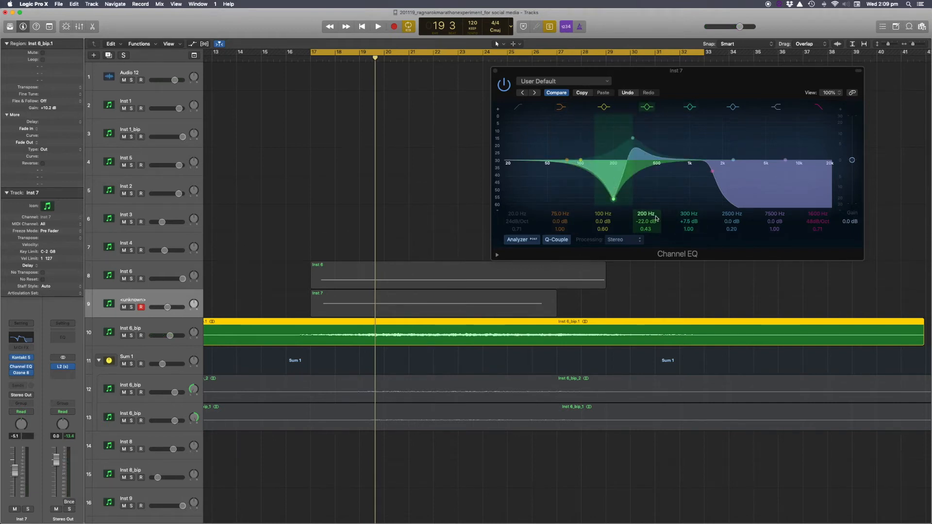
Toggle the Channel EQ's 300 Hz band and power, then close the EQ window.
click(690, 108)
click(690, 108)
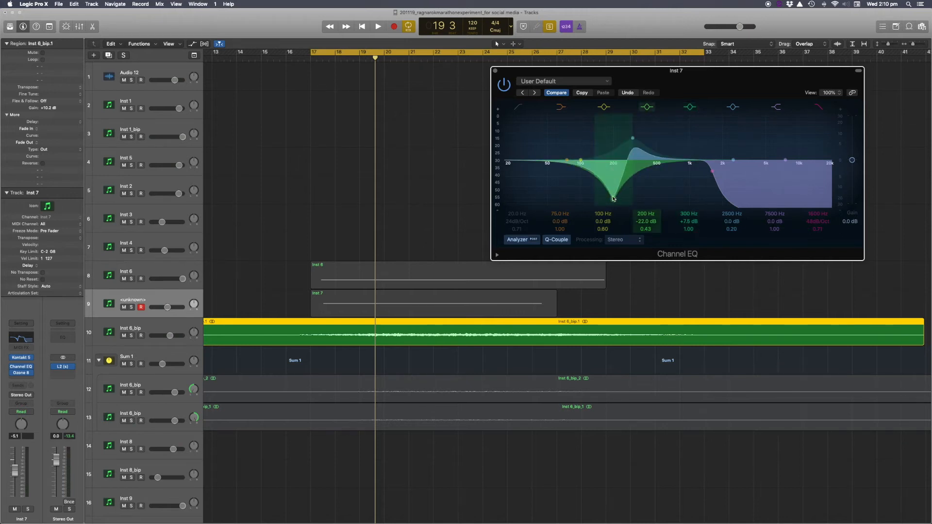
click(507, 85)
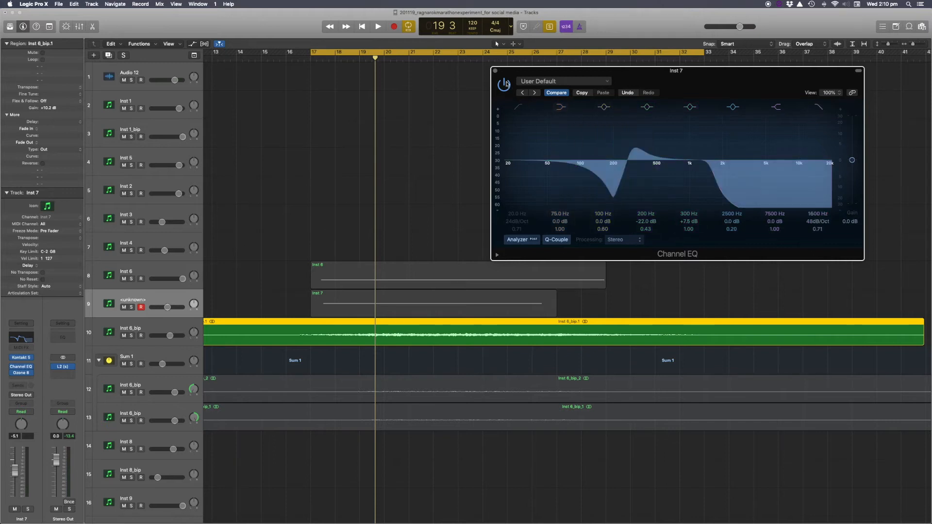
click(495, 72)
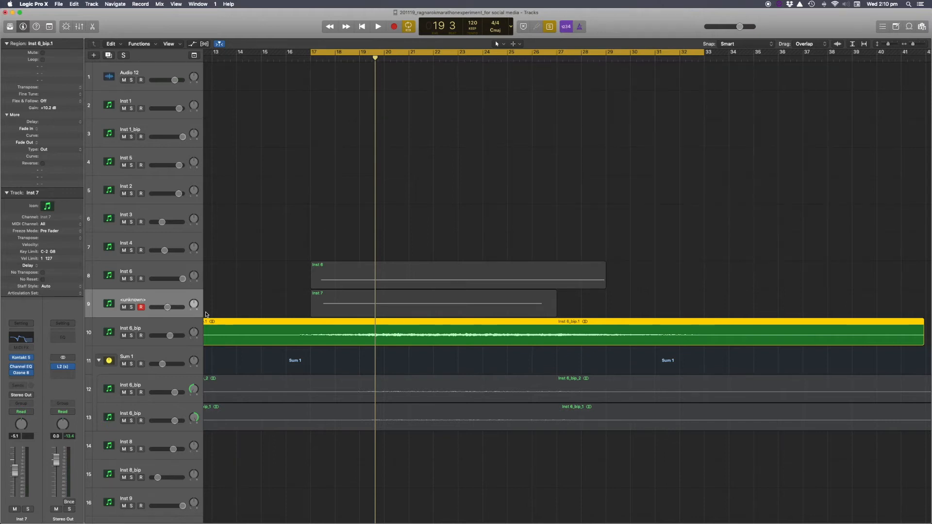
Select the Inst 6_bip track on track 10 and play the cycle from bar 17.
scroll(141, 334, right, 1)
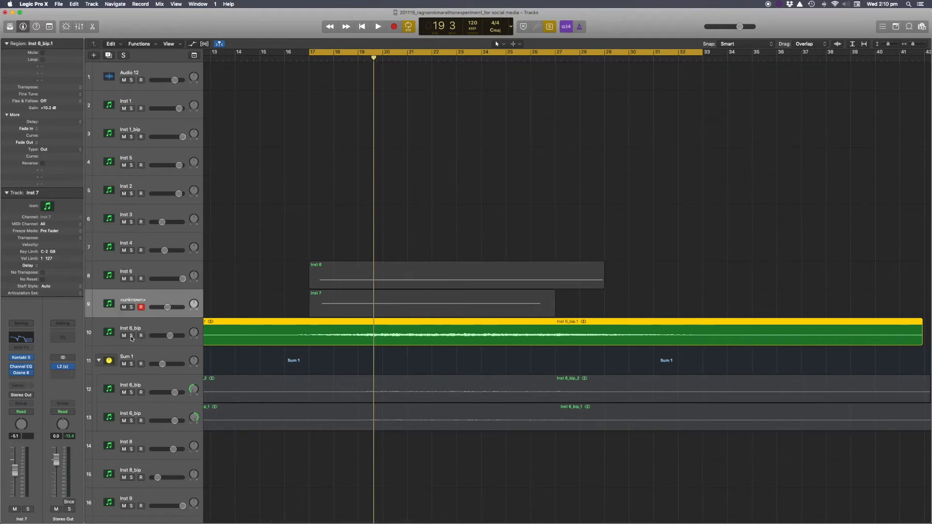
click(151, 330)
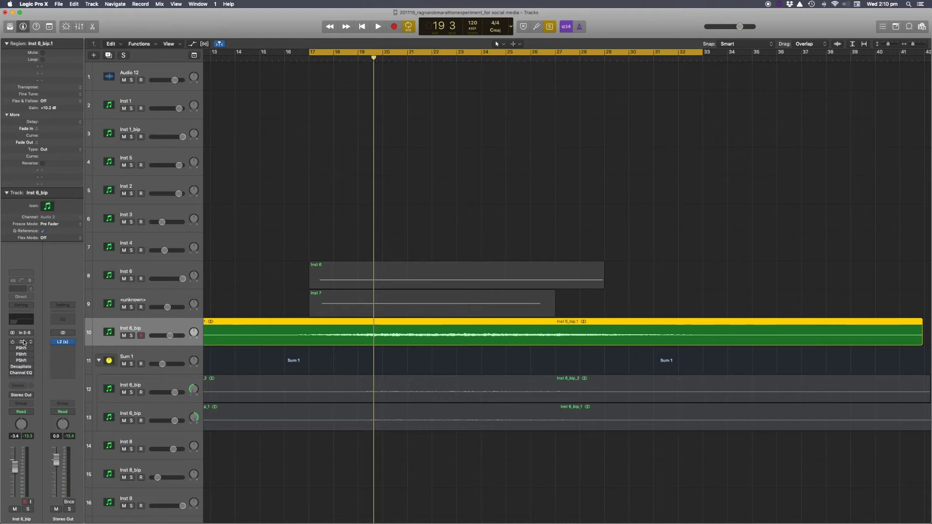
key(space)
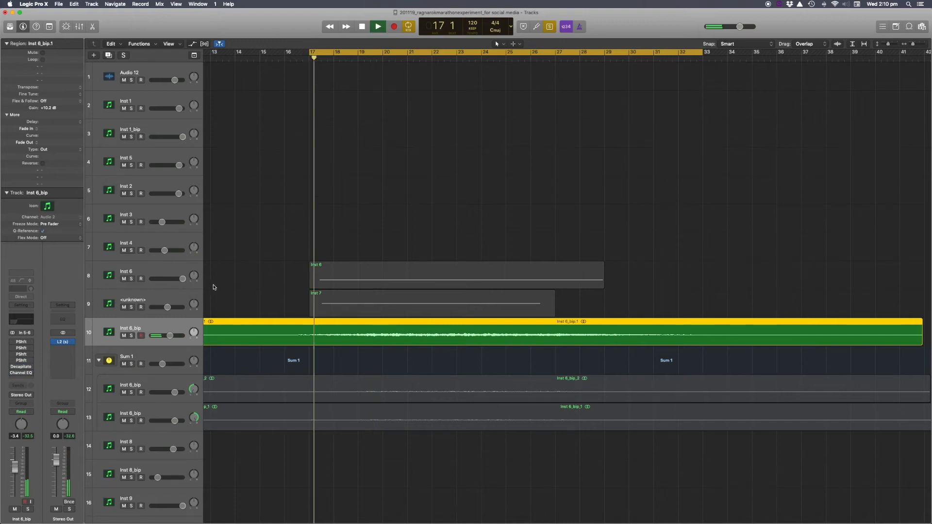
scroll(258, 313, left, 3)
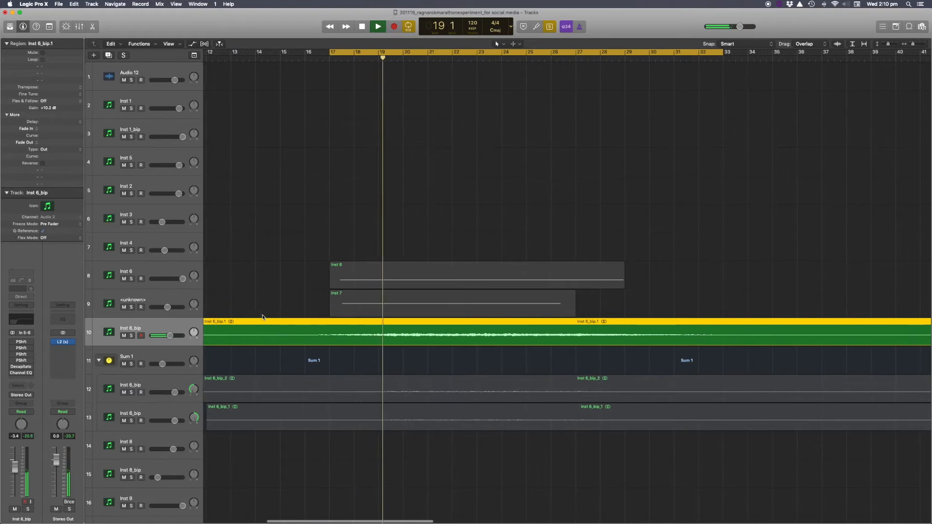
key(space)
Solo both Inst 6_bip regions on tracks 12 and 13 and audition them.
drag(345, 363, 355, 422)
key(space)
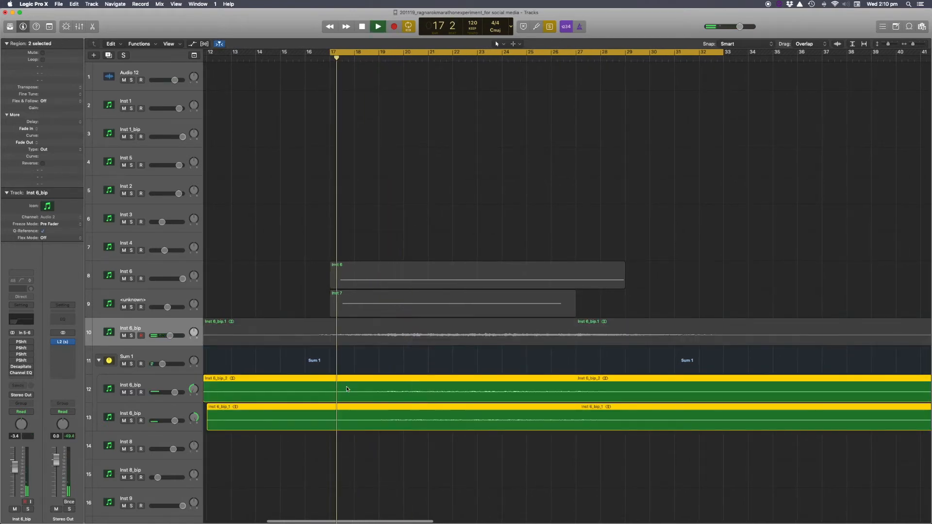
key(space)
Reselect the Inst 6_bip.1 region on track 10 and restart playback.
click(350, 335)
key(space)
key(space)
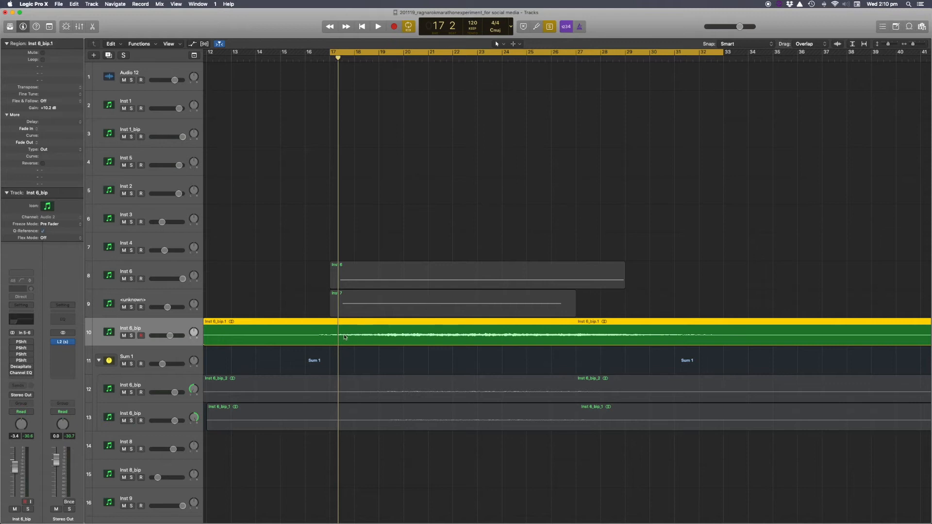
Open and close the first Pitch Shifter on Inst 6_bip, then start playback.
click(19, 344)
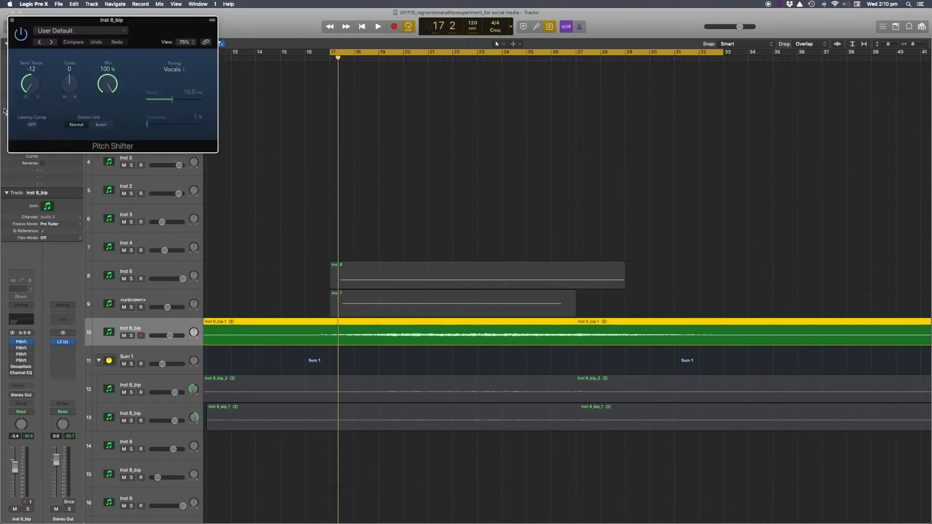
click(10, 21)
key(space)
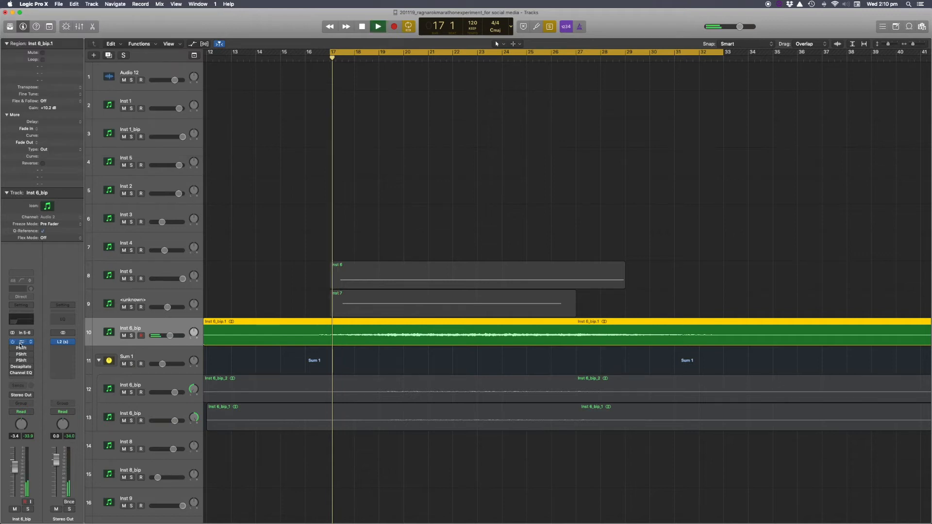
Toggle bypass on the remaining Pitch Shifter plug-ins of Inst 6_bip during playback.
click(14, 349)
click(14, 355)
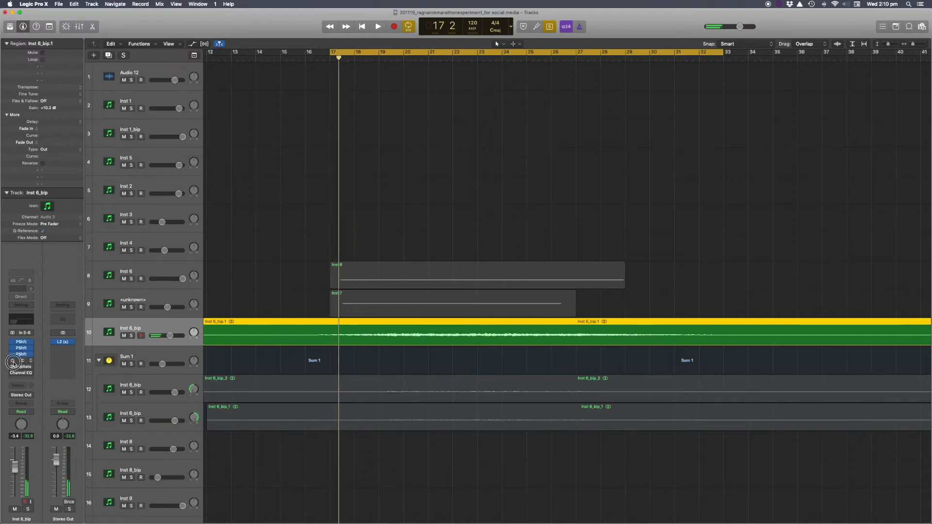
click(13, 361)
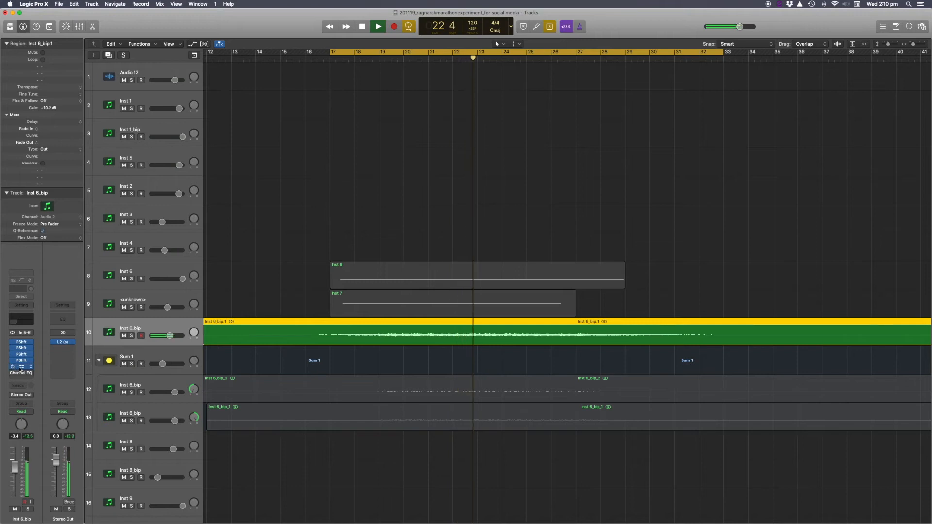
Open and close Inst 6_bip's Decapitator and Channel EQ windows, then stop playback.
click(20, 368)
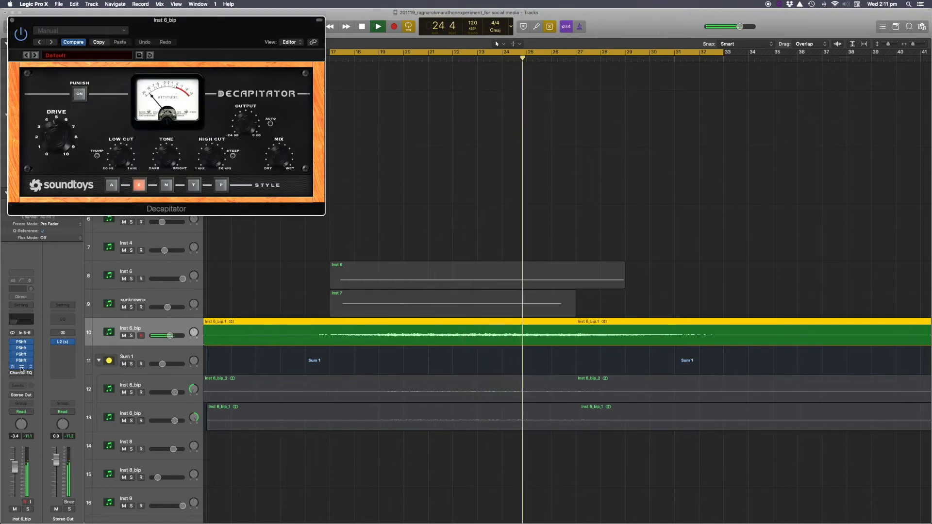
click(20, 369)
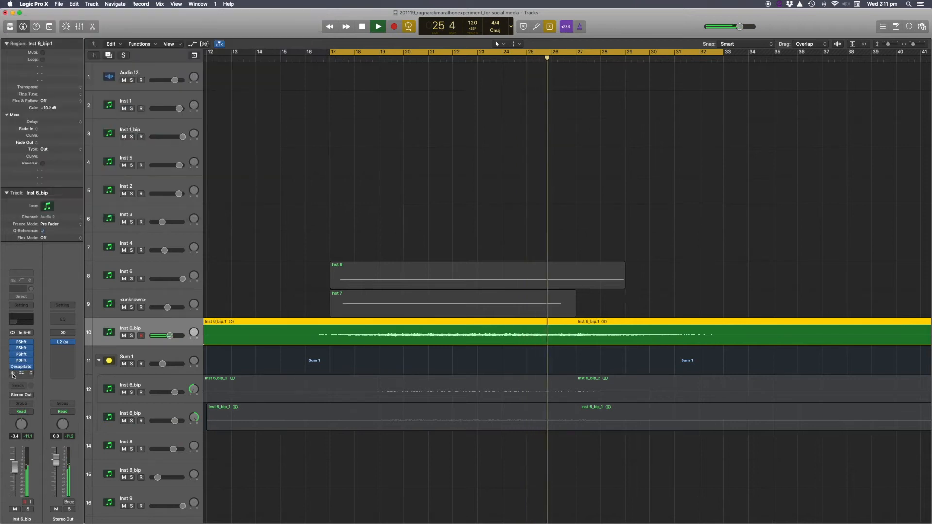
click(22, 375)
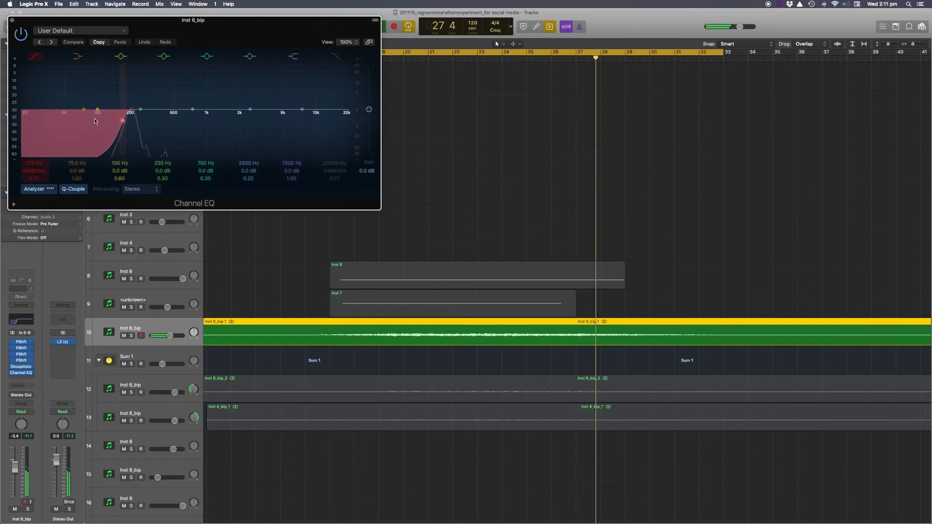
click(13, 20)
key(space)
Select the Inst 6_bip_2 region and its track on track 12.
click(366, 305)
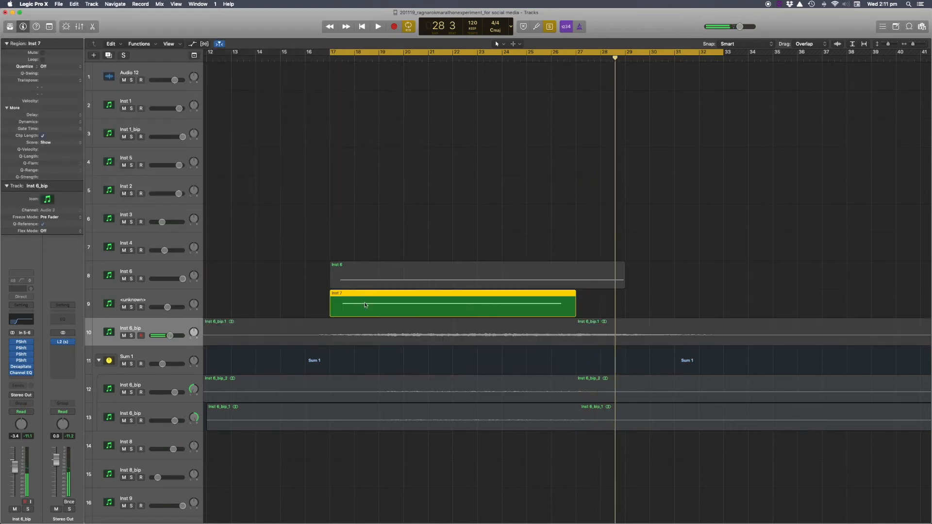
click(328, 324)
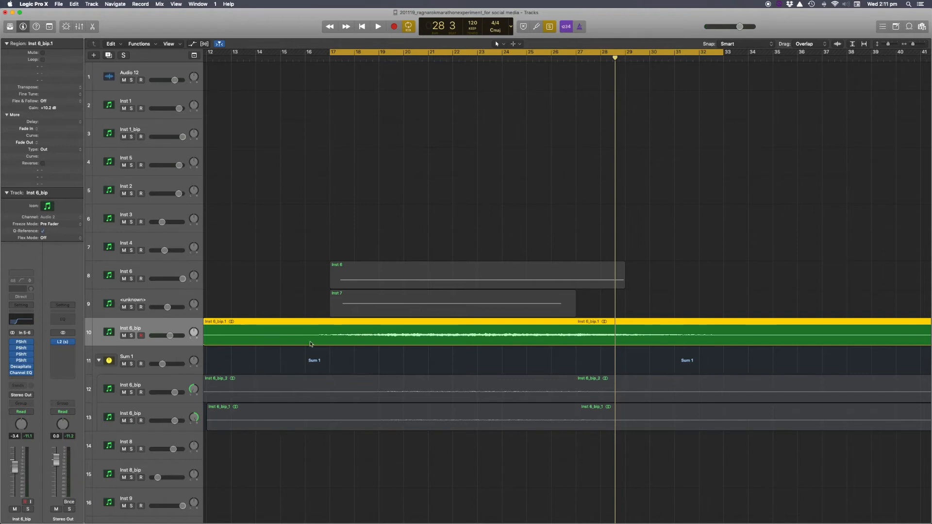
drag(339, 368, 342, 411)
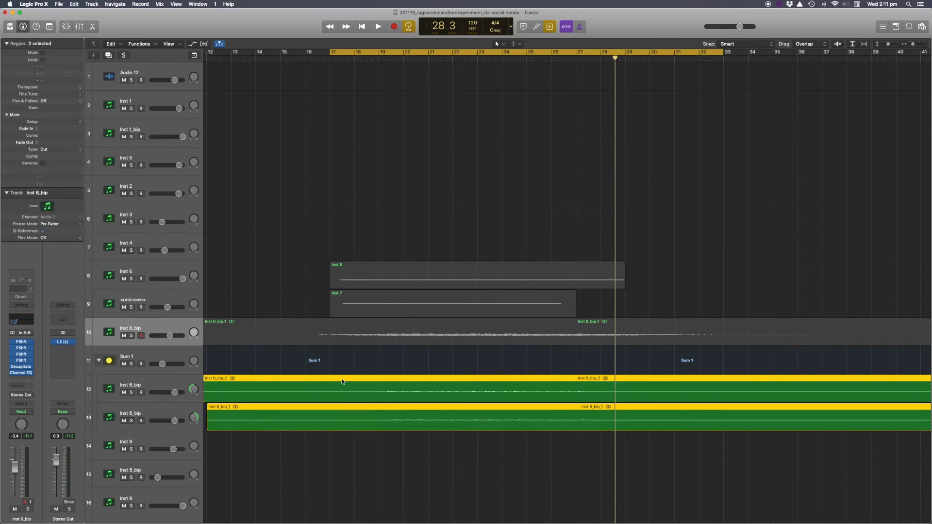
click(156, 386)
click(281, 336)
click(302, 386)
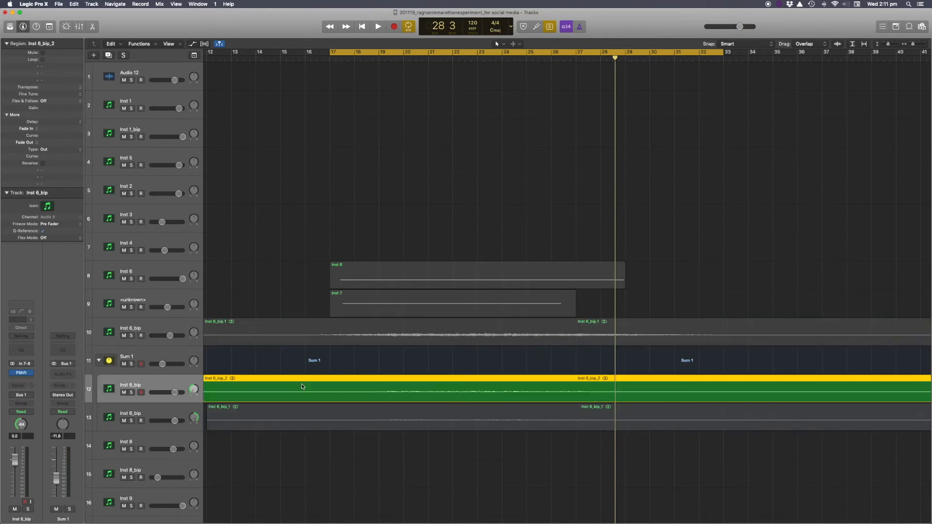
Open and close the Pitch Shifter plug-in on the Inst 6_bip channel of track 12.
click(22, 374)
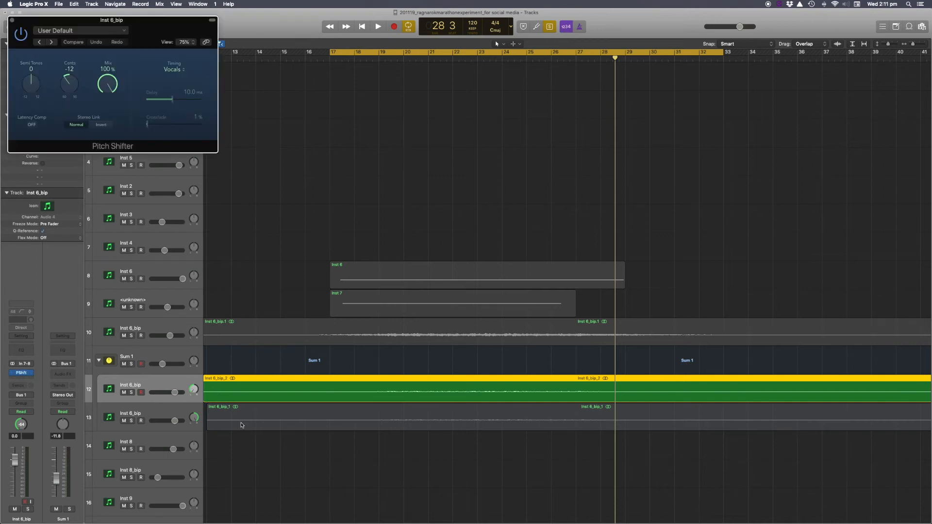
scroll(262, 386, left, 2)
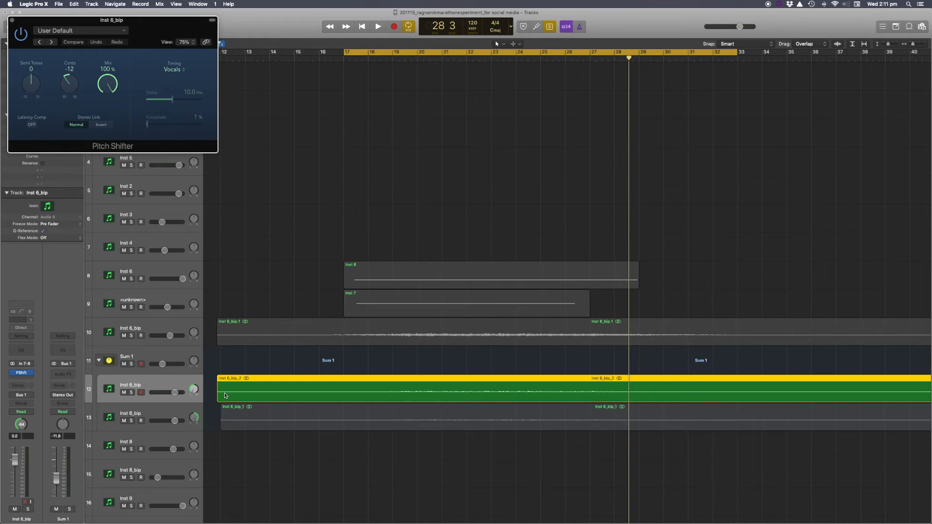
click(144, 409)
click(141, 386)
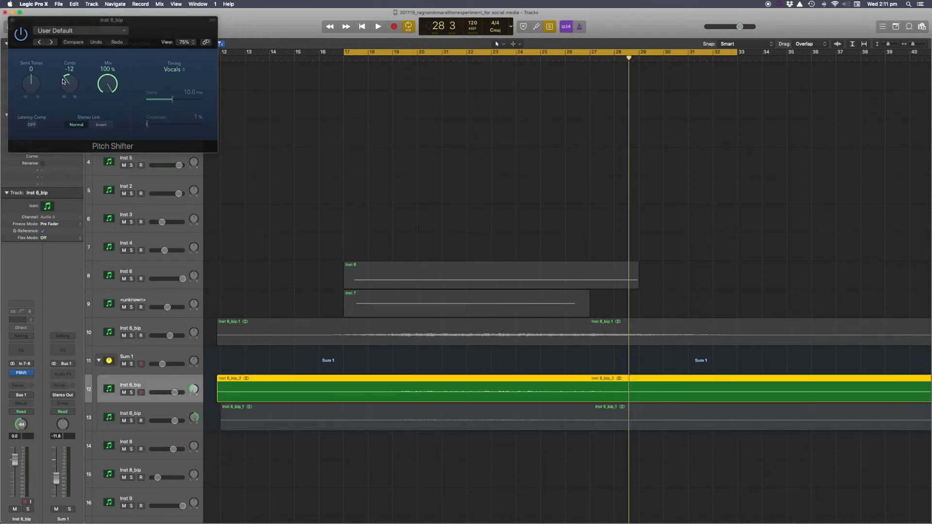
click(12, 20)
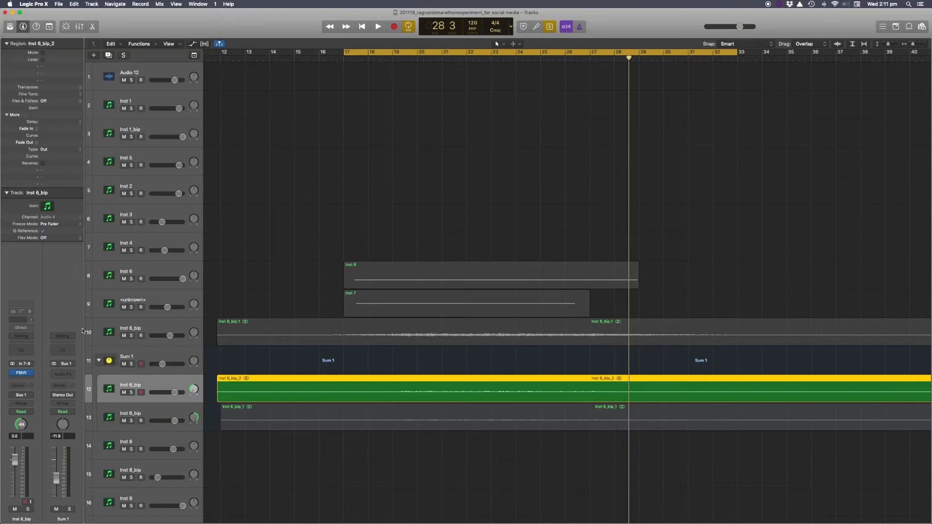
Select the Inst 6_bip track 13 and open and close its Pitch Shifter plug-in.
click(144, 409)
click(23, 373)
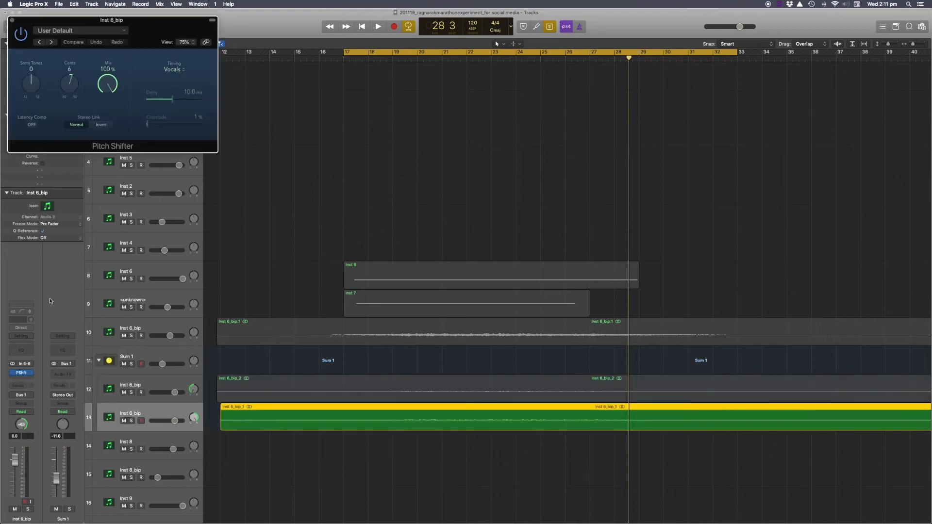
click(12, 20)
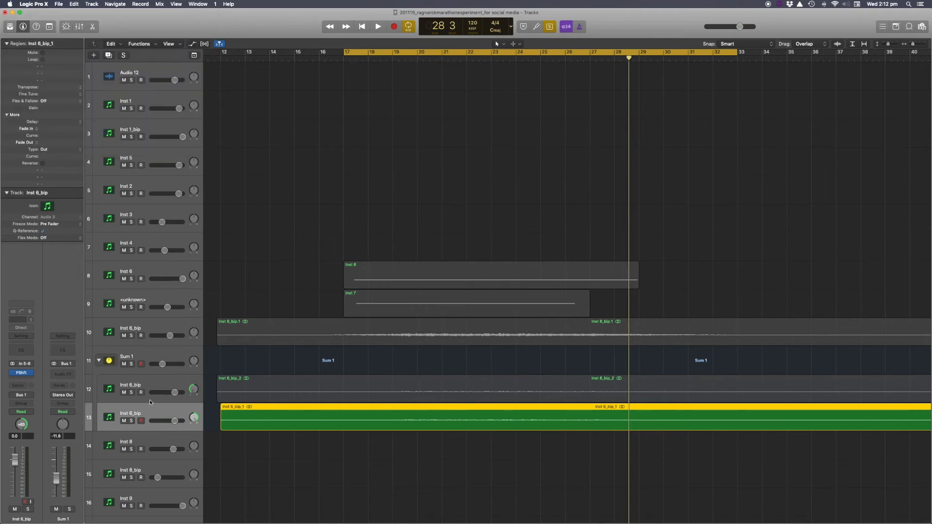
Clear the track solo so all regions play, and start playback.
click(140, 421)
key(ctrl+s)
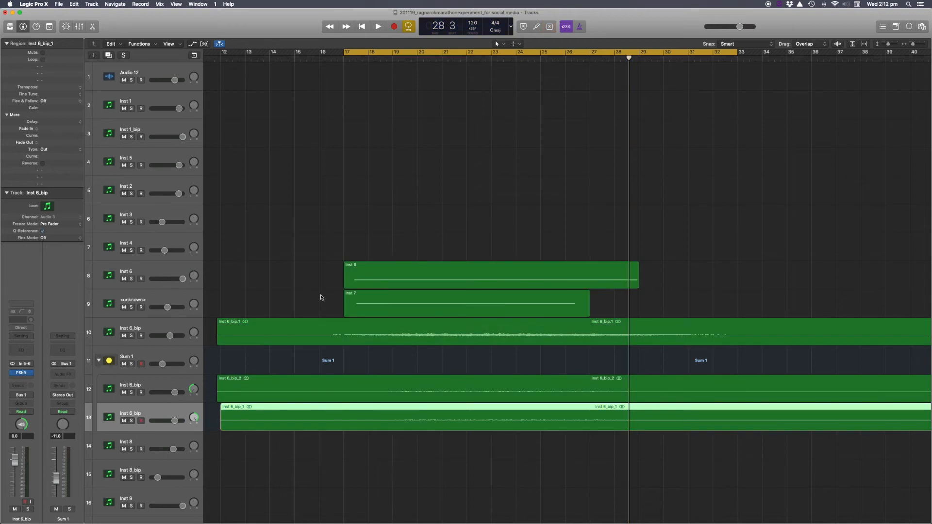
key(space)
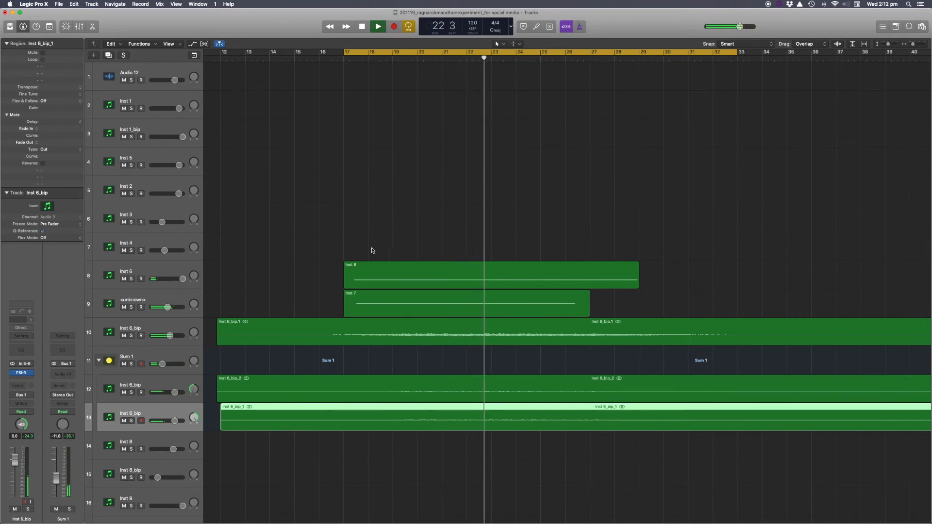
Browse the arrangement toward the later sound-design regions around Marker 1 and stop playback.
scroll(387, 248, down, 5)
scroll(387, 248, right, 3)
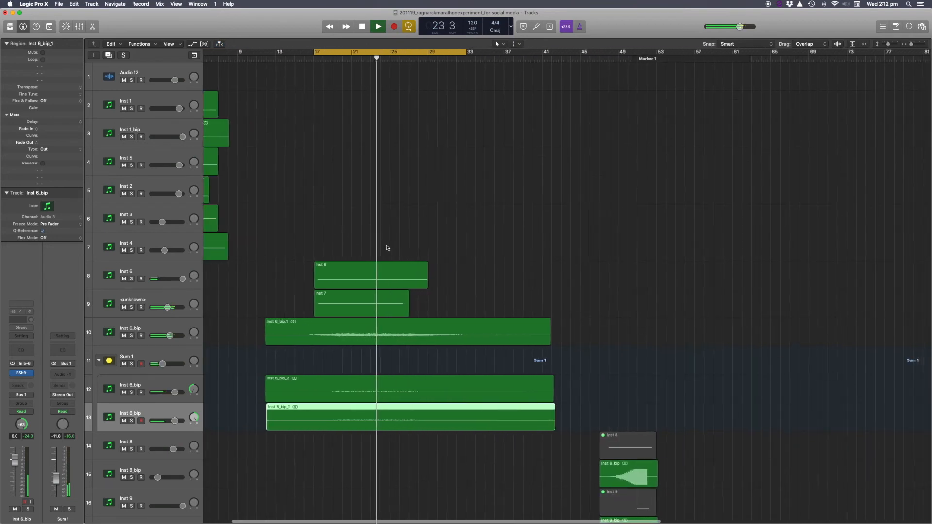
key(c)
scroll(451, 212, right, 1)
scroll(451, 212, right, 1)
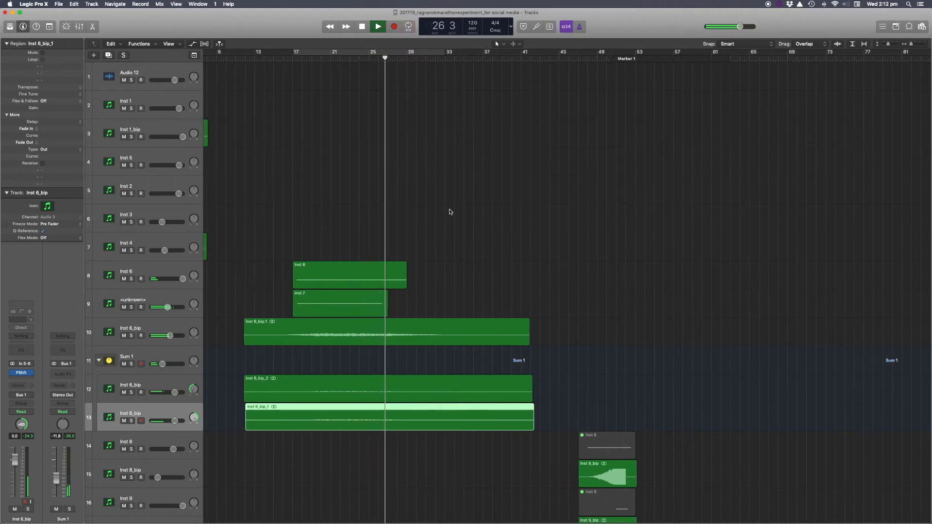
key(space)
scroll(451, 212, right, 3)
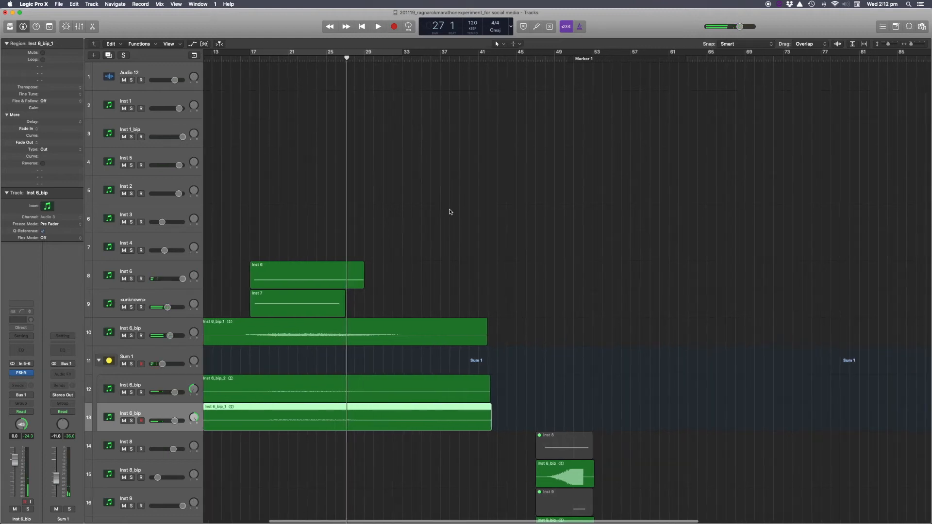
scroll(451, 212, down, 3)
scroll(450, 212, down, 5)
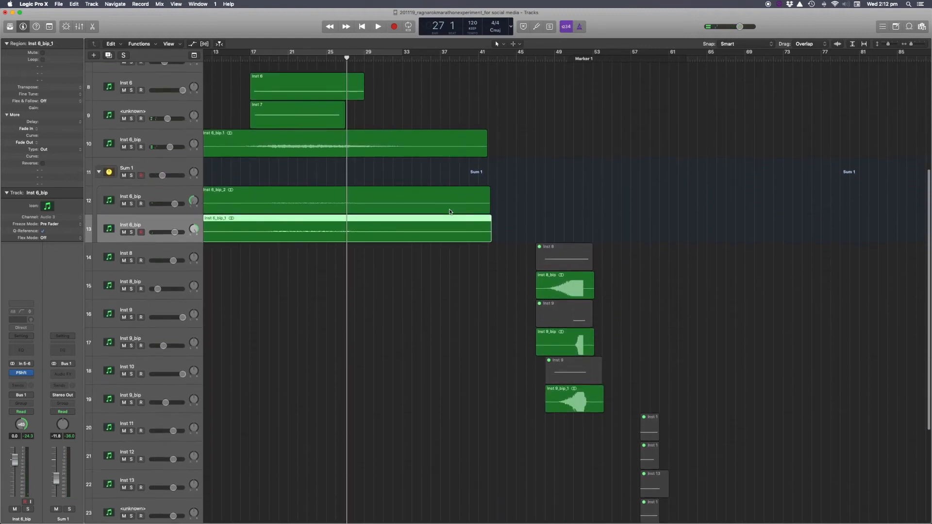
scroll(451, 212, down, 1)
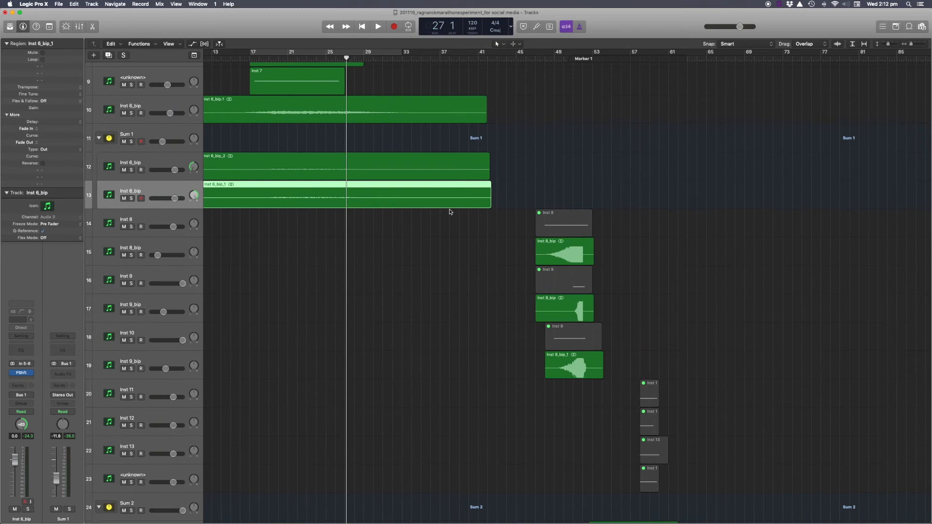
scroll(450, 212, right, 5)
key(super+Right)
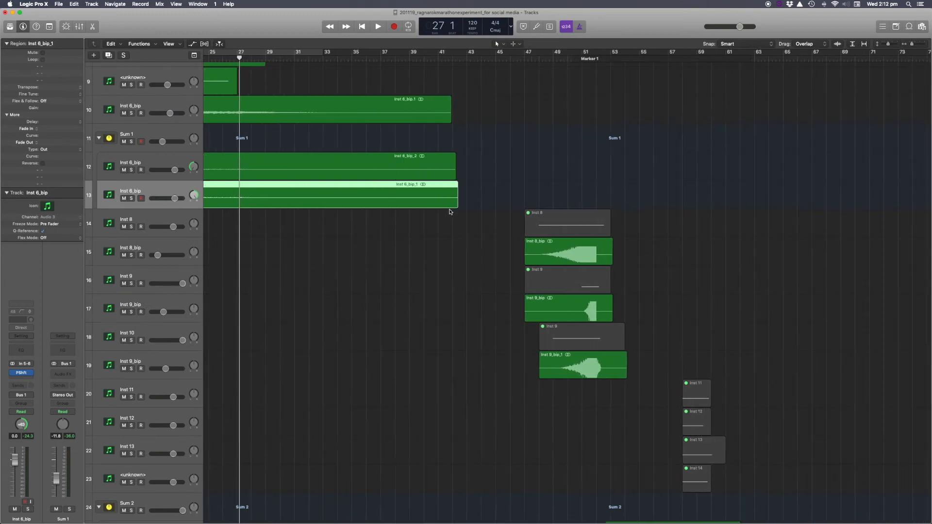
scroll(450, 212, right, 3)
scroll(449, 212, right, 5)
Set a cycle range from bar 49 to bar 57 and solo the Inst 8_bip track on track 15.
drag(379, 53, 485, 54)
click(131, 255)
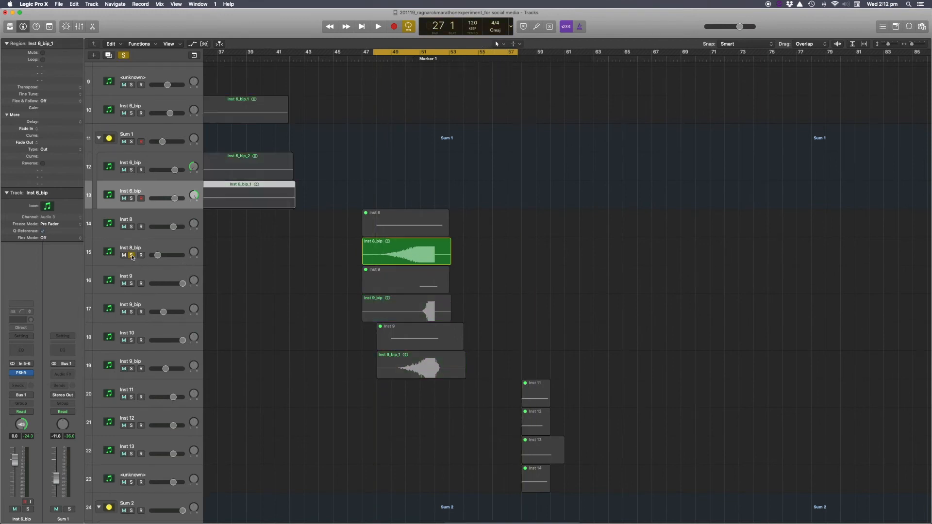
click(163, 258)
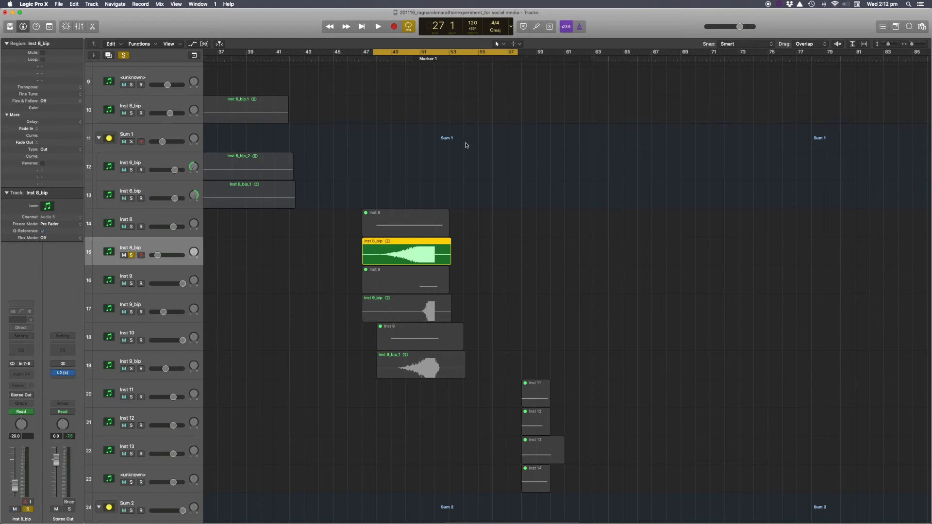
Audition the soloed Inst 8_bip region within the cycle range.
key(a)
drag(408, 54, 409, 54)
key(a)
key(space)
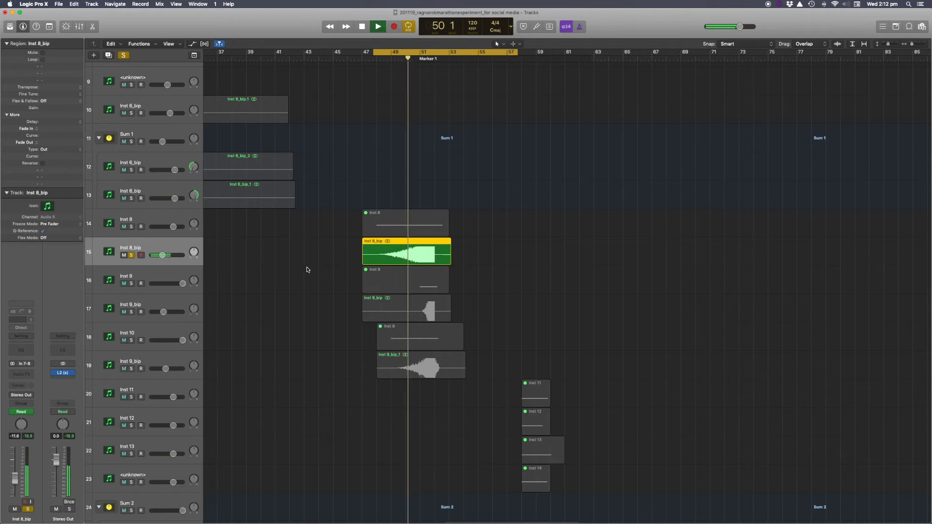
key(space)
Move the solo from Inst 8_bip to the Inst 9_bip track on track 17 and audition it.
click(131, 255)
click(130, 312)
key(space)
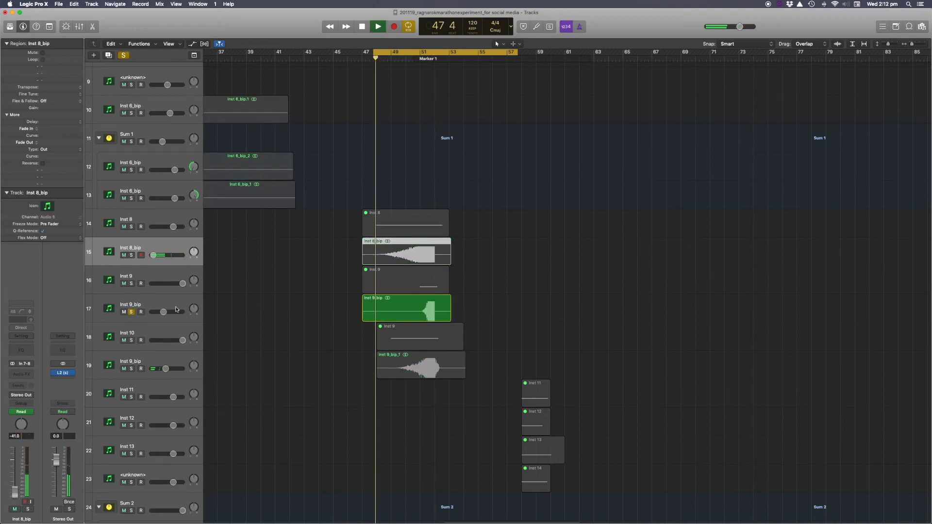
click(416, 59)
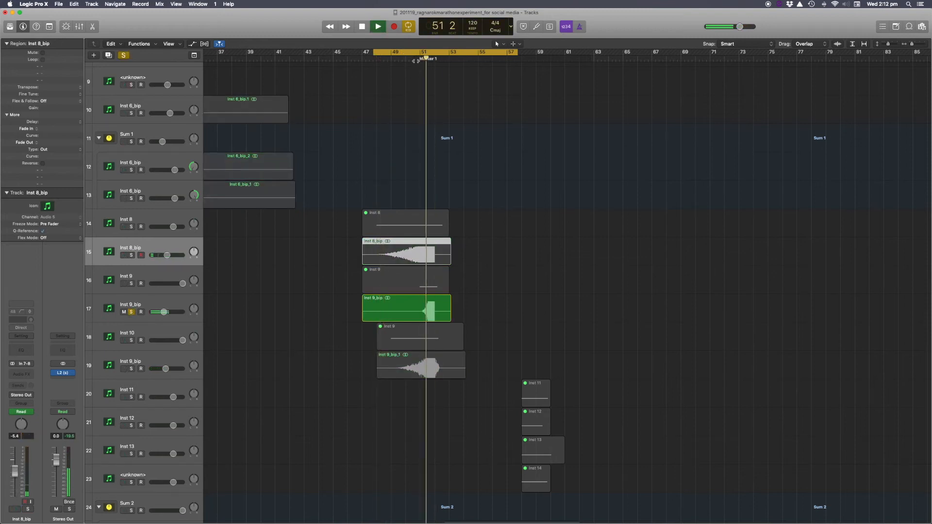
key(space)
Move the solo to the Inst 9_bip track on track 19, audition it, then unsolo it.
click(131, 313)
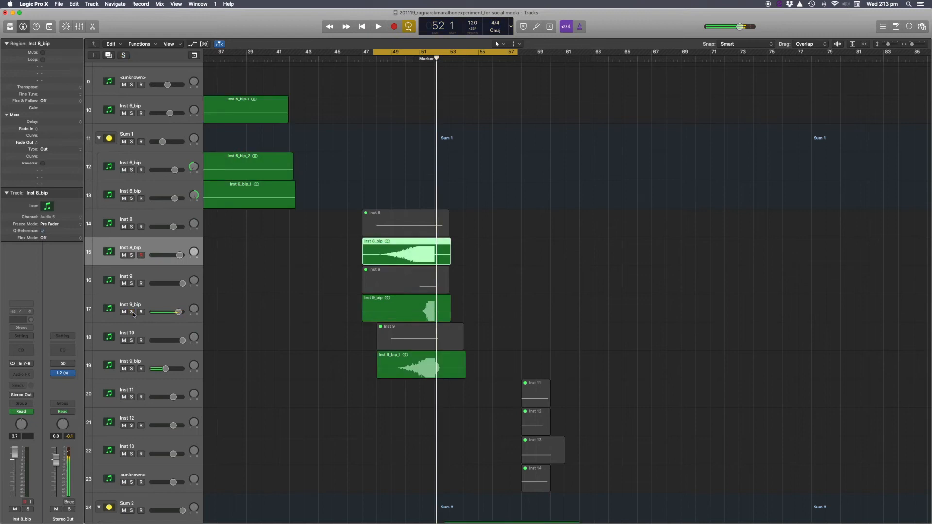
click(131, 368)
key(space)
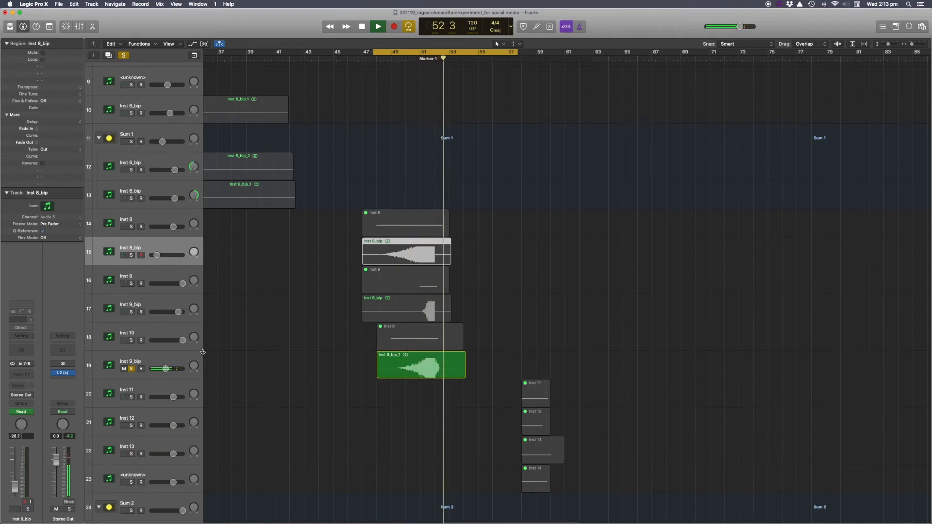
click(131, 369)
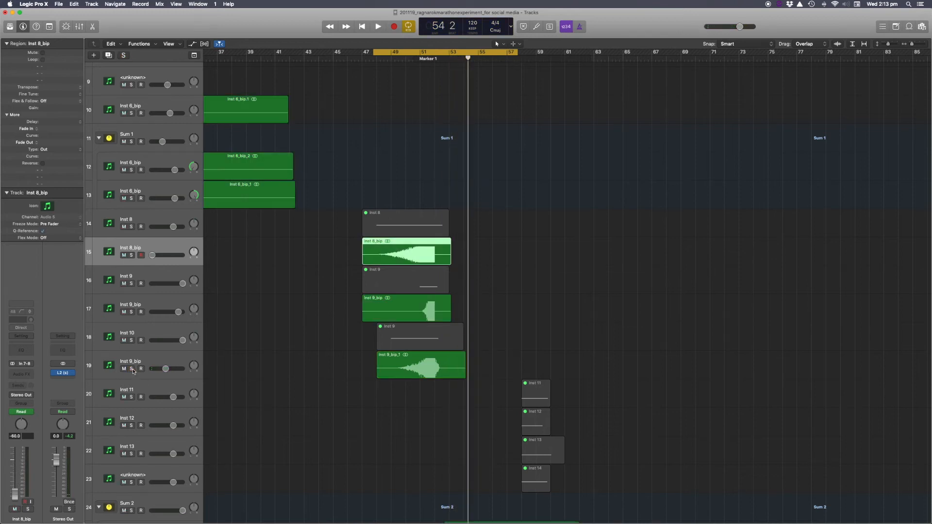
Select the Inst 8_bip track and show the track automation lanes.
click(154, 275)
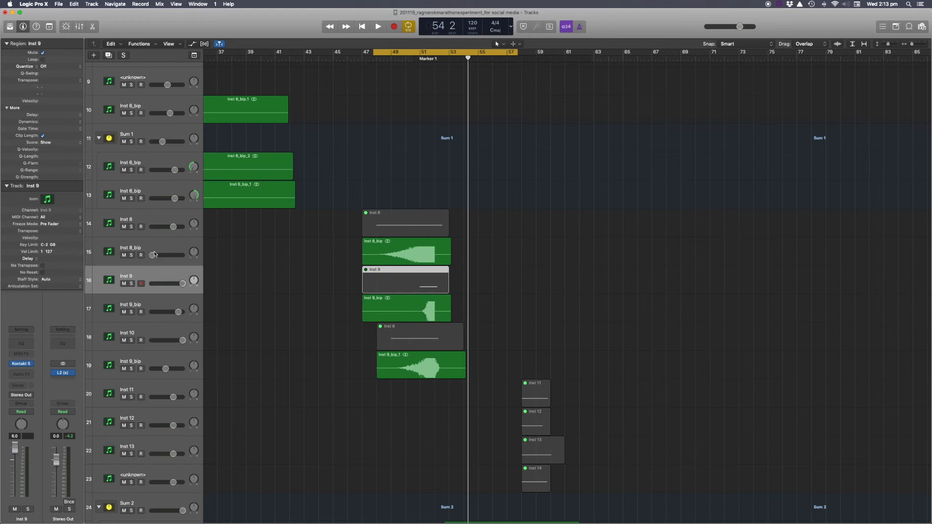
click(151, 250)
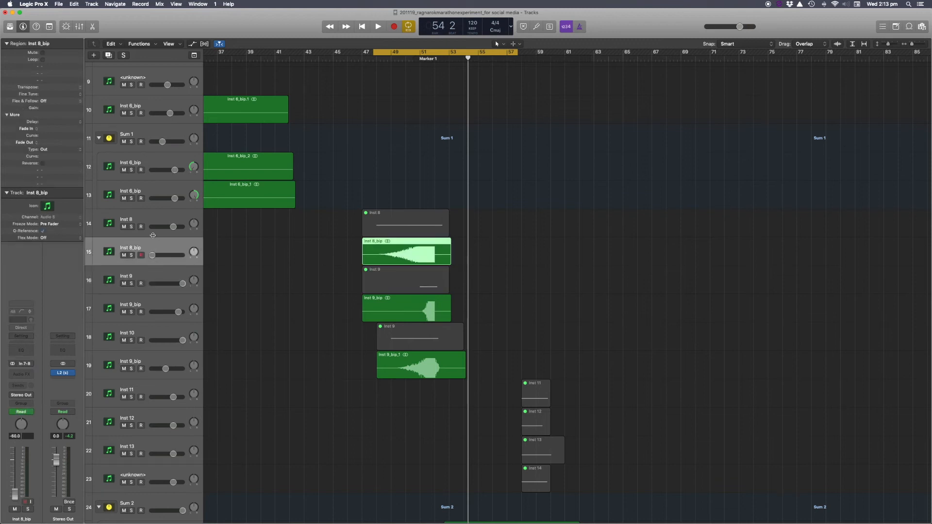
click(149, 218)
click(163, 246)
key(a)
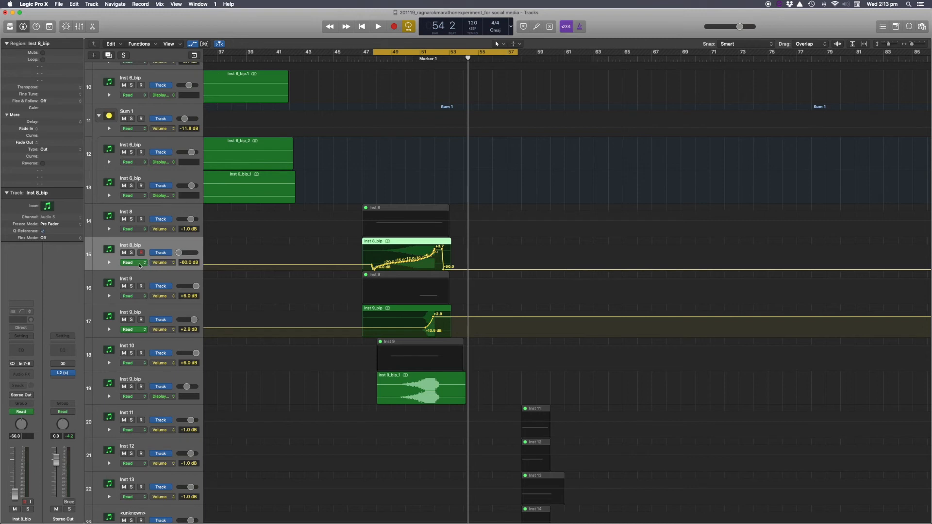
Inspect the volume automation curves on the Inst 8_bip and Inst 9_bip tracks.
click(164, 263)
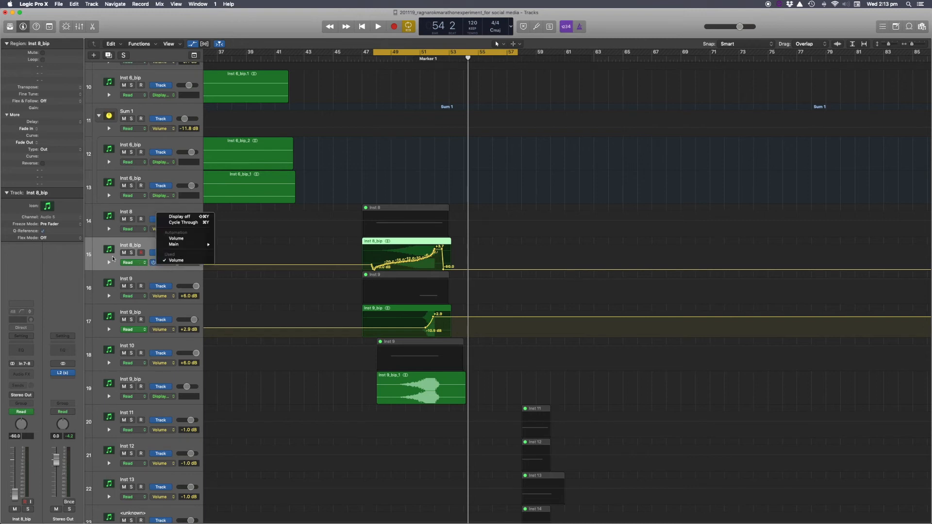
click(236, 247)
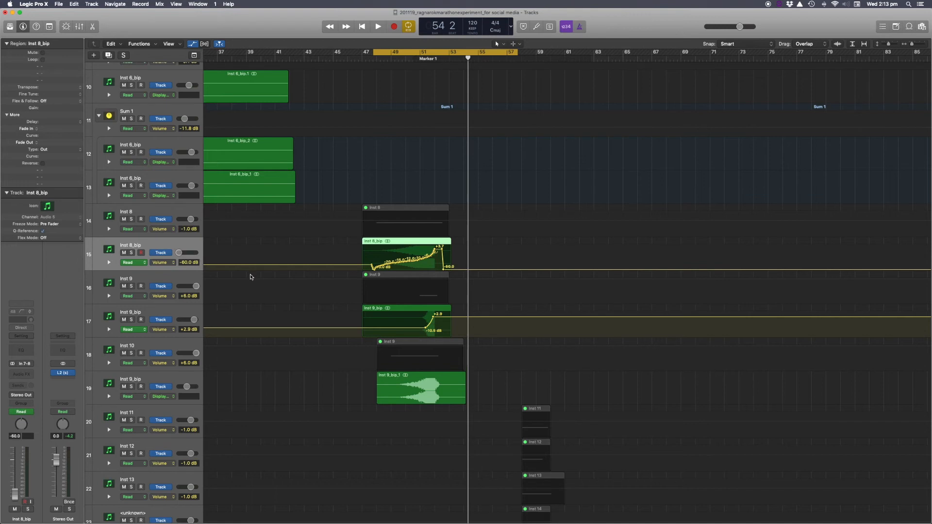
click(160, 313)
scroll(310, 320, right, 2)
scroll(375, 330, up, 5)
scroll(375, 330, right, 1)
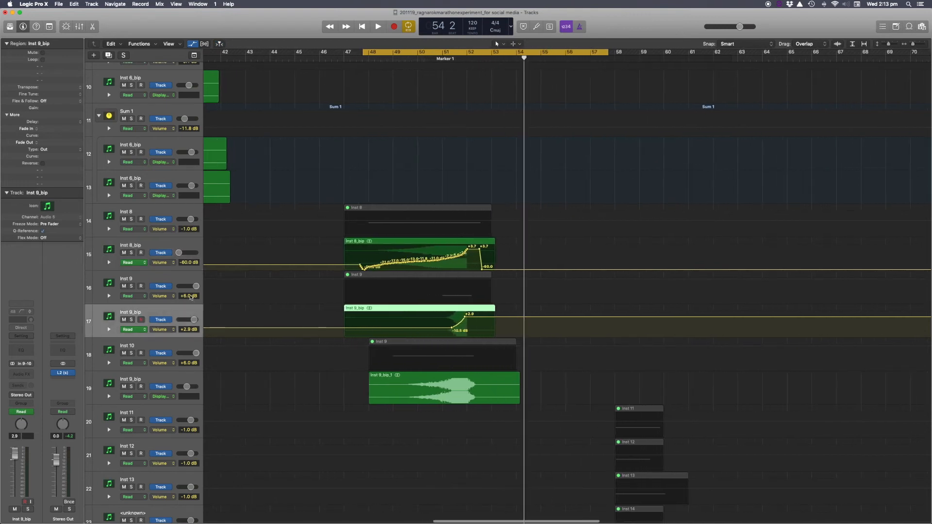
click(179, 278)
click(175, 311)
Select the Inst 9_bip track 19 and open and close its RC 48 reverb plug-in.
click(151, 375)
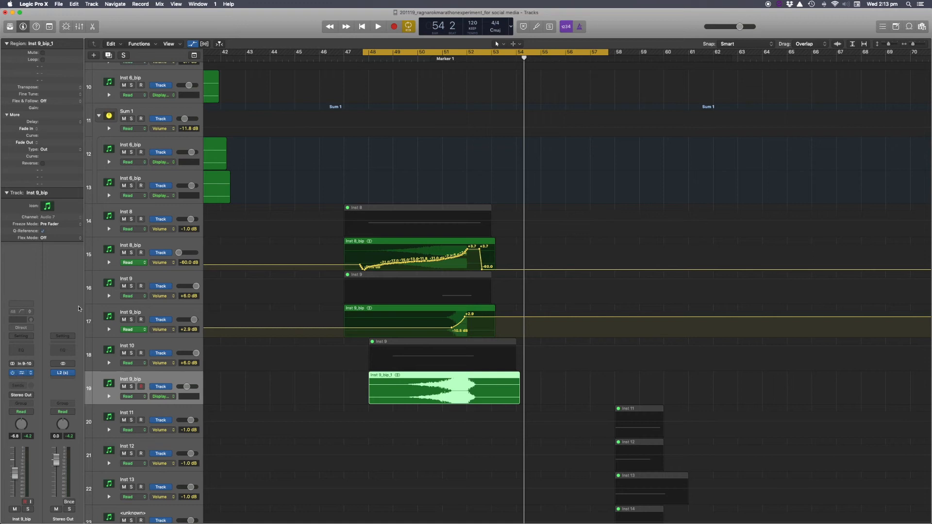
click(21, 372)
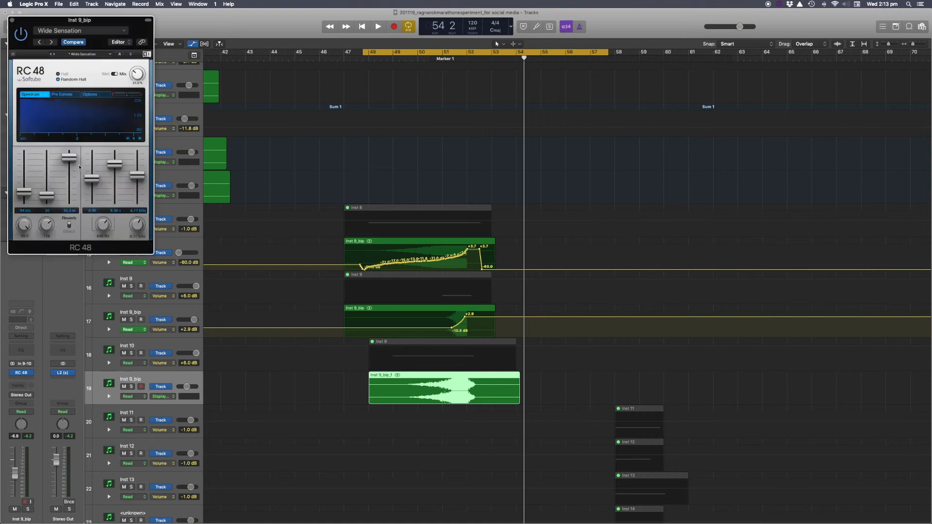
click(12, 22)
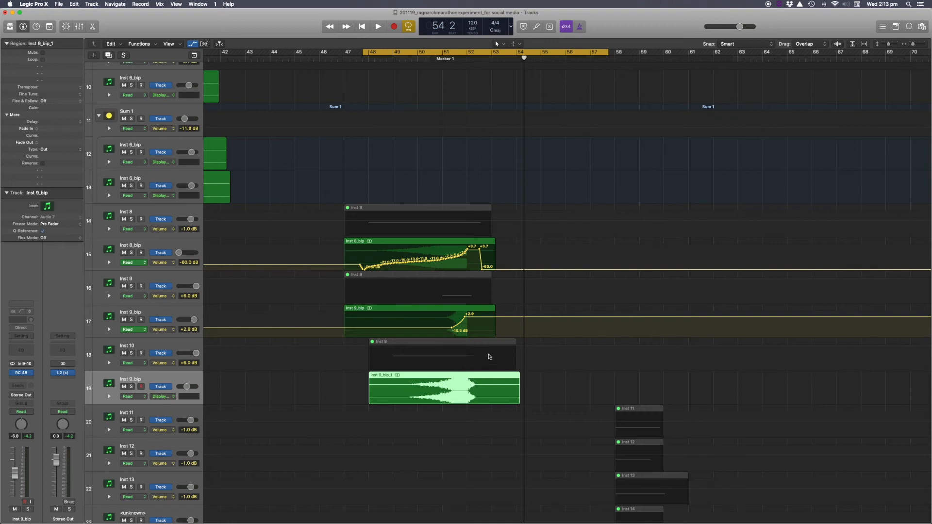
Display the Volume automation parameter on the Inst 9_bip track 19.
click(159, 397)
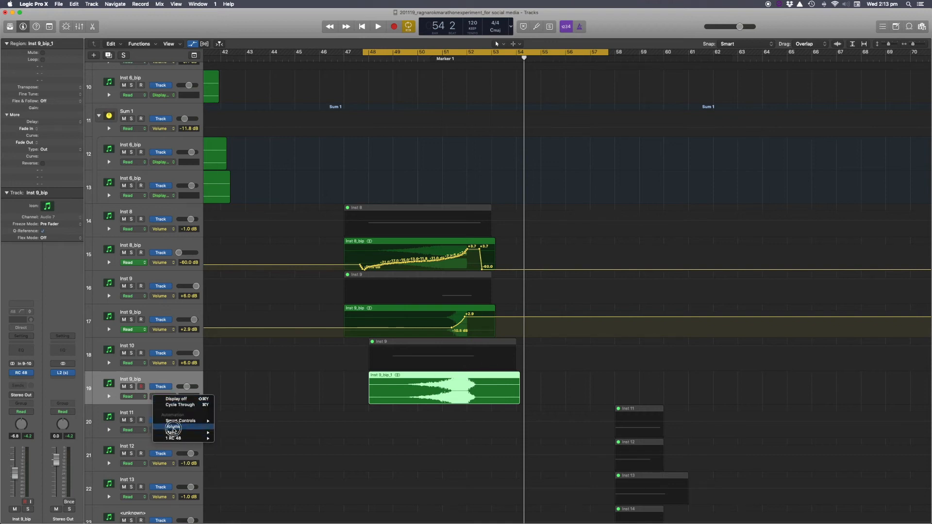
click(173, 430)
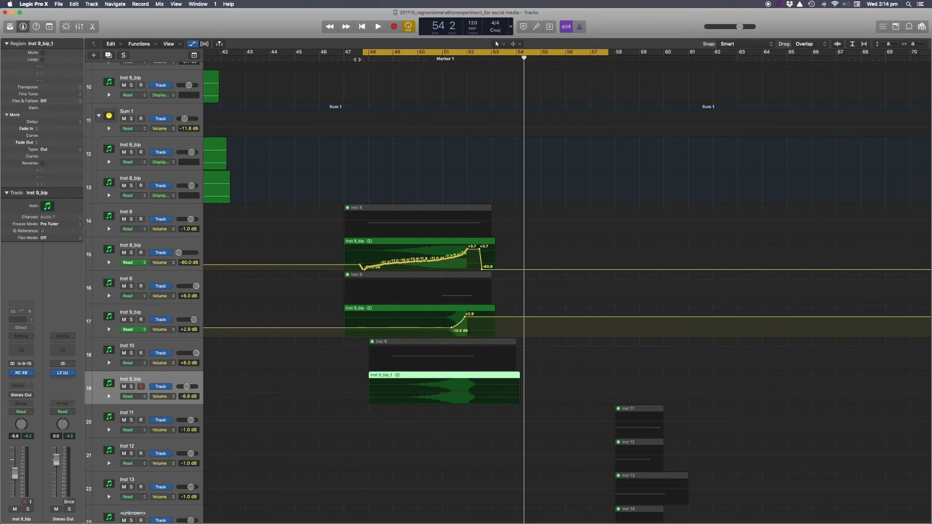
Turn off the cycle range and hide the automation lanes.
click(373, 54)
key(a)
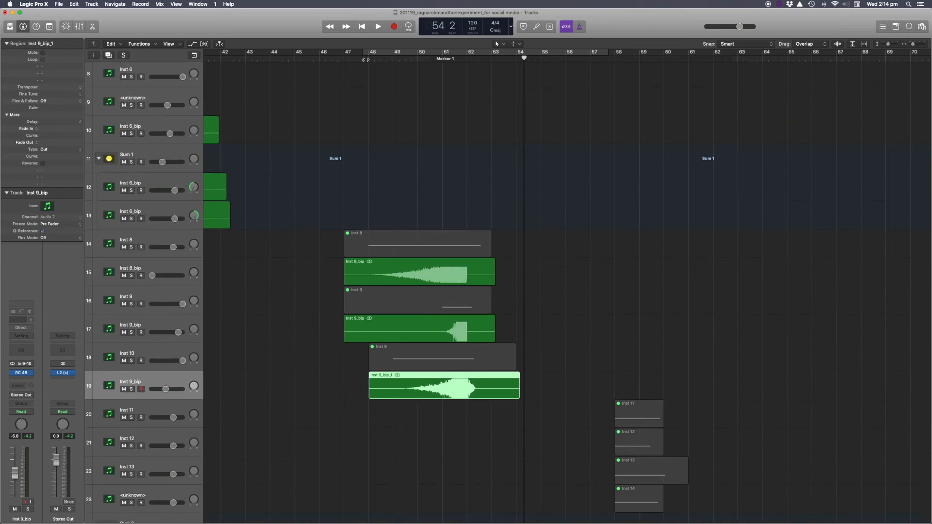
scroll(402, 118, down, 5)
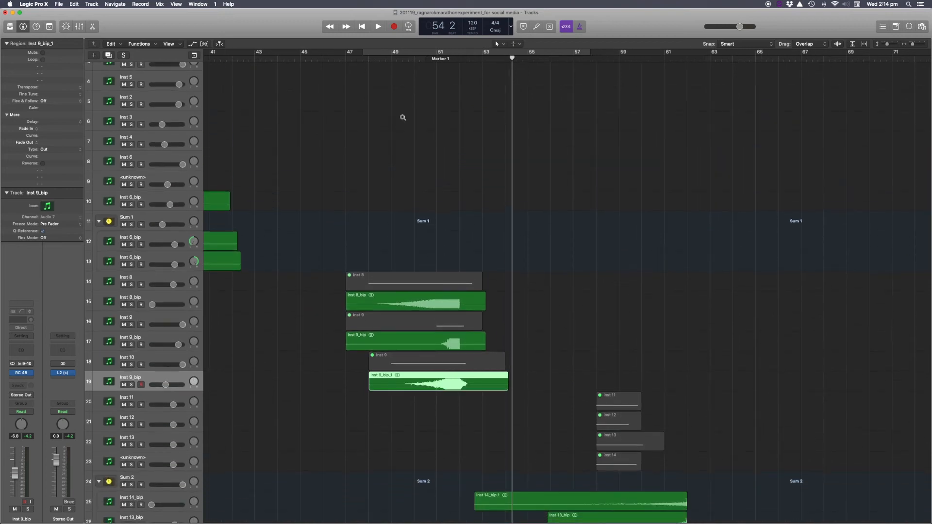
Set a cycle range over bars 49 to 57 around the Inst 8, 9 and 10 regions.
scroll(402, 119, right, 2)
scroll(401, 119, down, 5)
scroll(401, 118, right, 2)
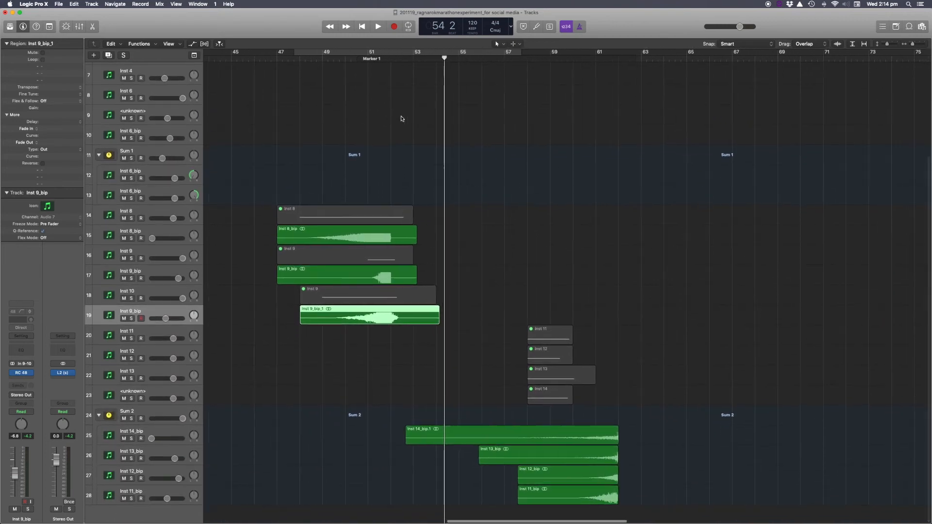
click(309, 55)
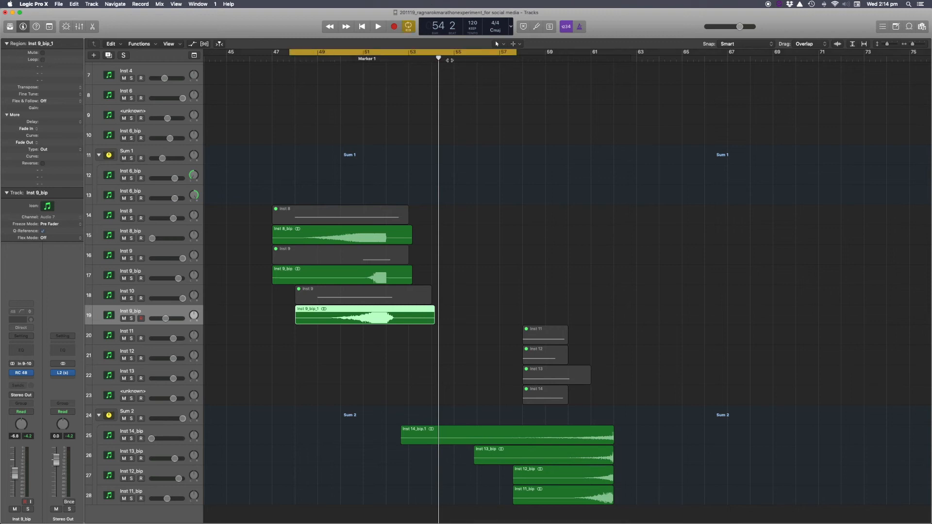
drag(517, 54, 527, 57)
Select the Inst 8_bip and Inst 9_bip regions in turn to compare them.
click(364, 337)
click(361, 322)
click(360, 242)
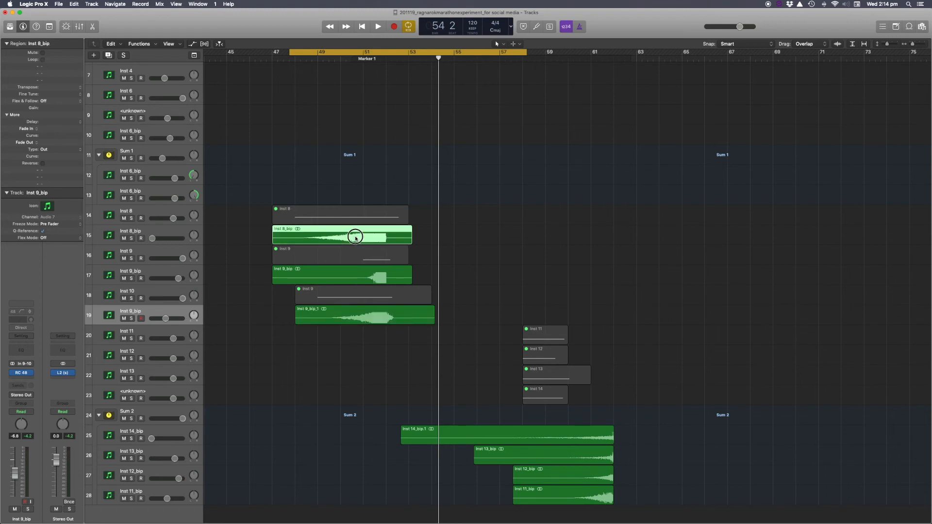
click(359, 277)
click(359, 242)
click(359, 277)
click(358, 241)
click(358, 275)
click(358, 242)
click(358, 272)
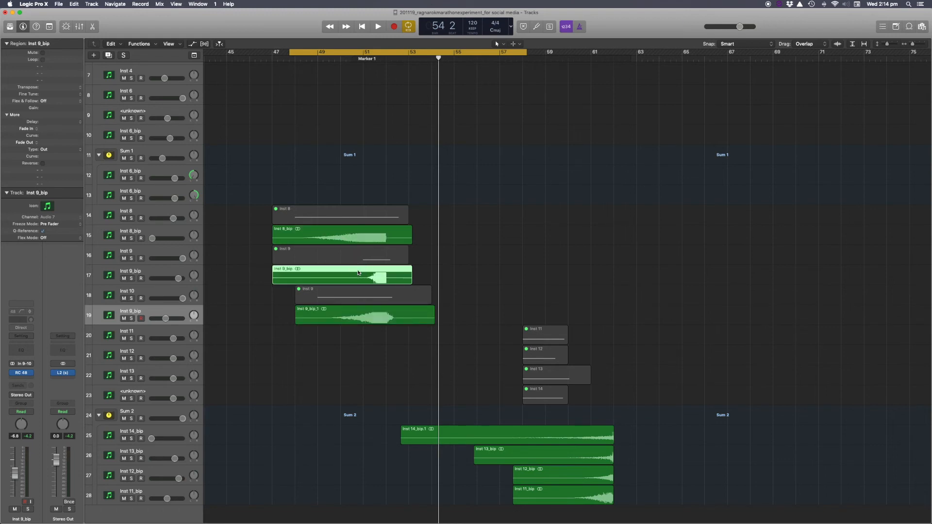
click(360, 311)
Audition the cycle with its start moved toward bar 50, then switch cycle off and stop playback.
key(space)
drag(328, 52, 345, 53)
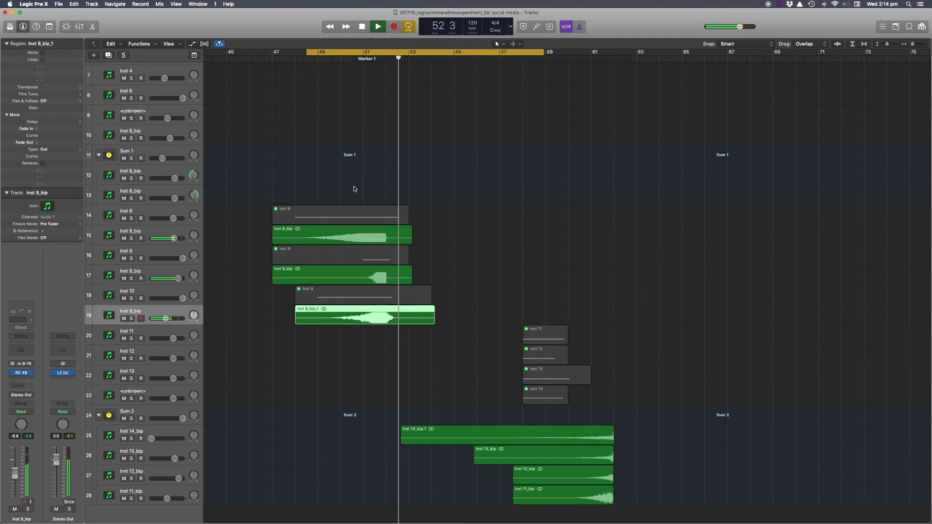
scroll(354, 189, right, 5)
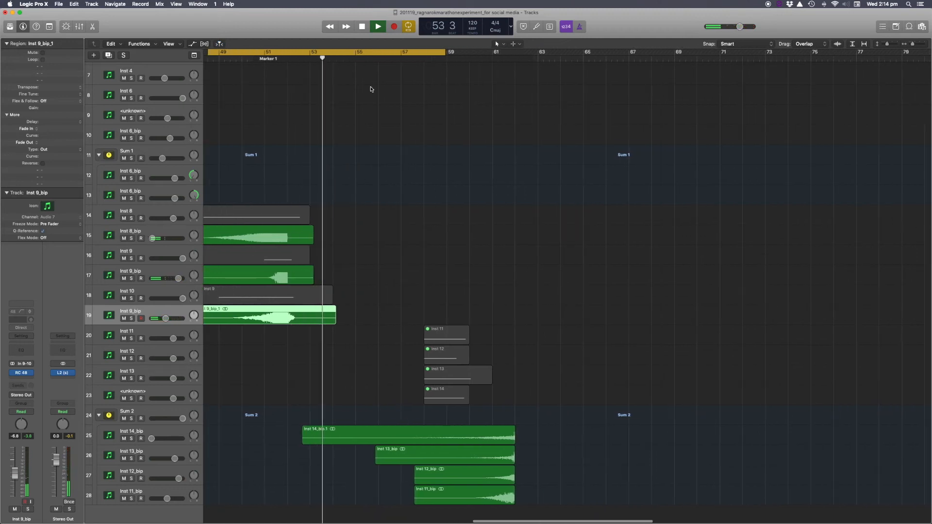
key(c)
key(space)
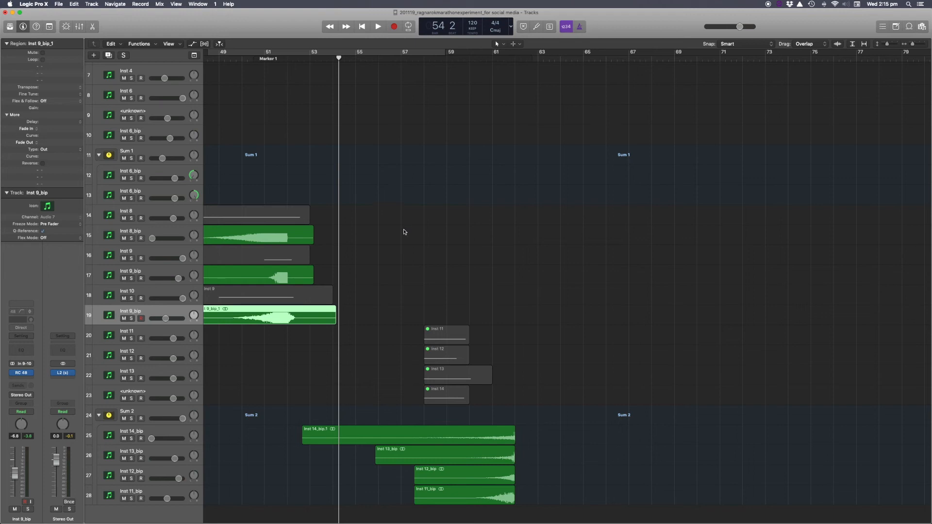
Zoom out to the whole arrangement and select the six regions on tracks Inst 8 through Inst 9_bip.
scroll(399, 240, down, 1)
scroll(399, 240, right, 3)
scroll(399, 239, right, 4)
scroll(399, 239, up, 3)
scroll(399, 239, up, 3)
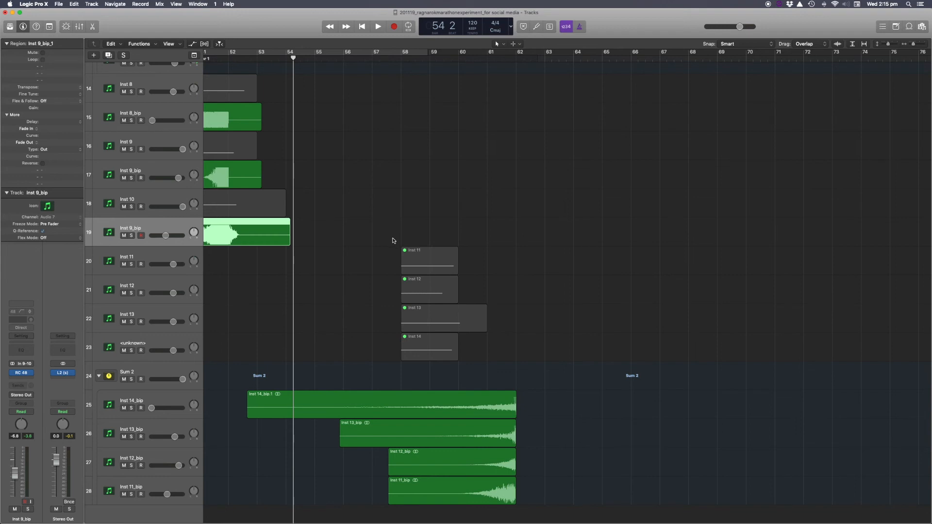
scroll(396, 241, left, 5)
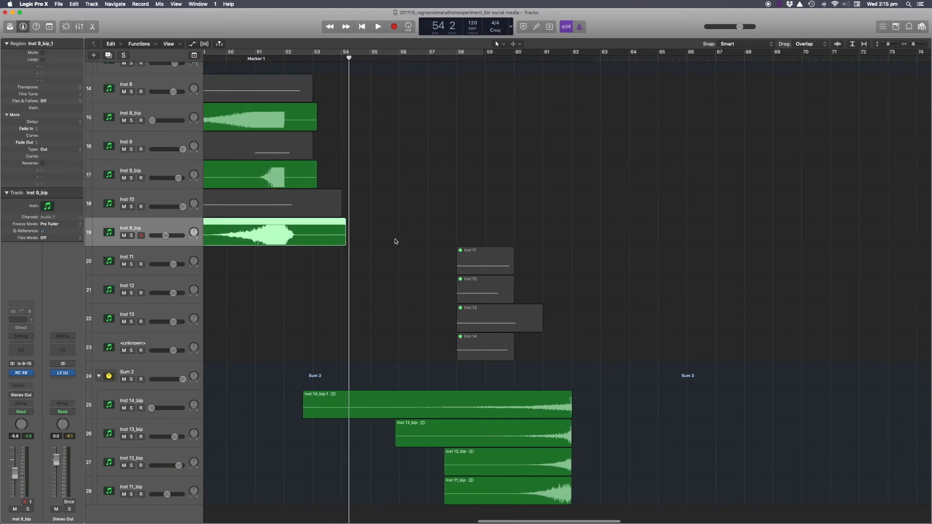
scroll(398, 238, up, 2)
key(super+Left)
key(super+Left)
scroll(399, 237, down, 10)
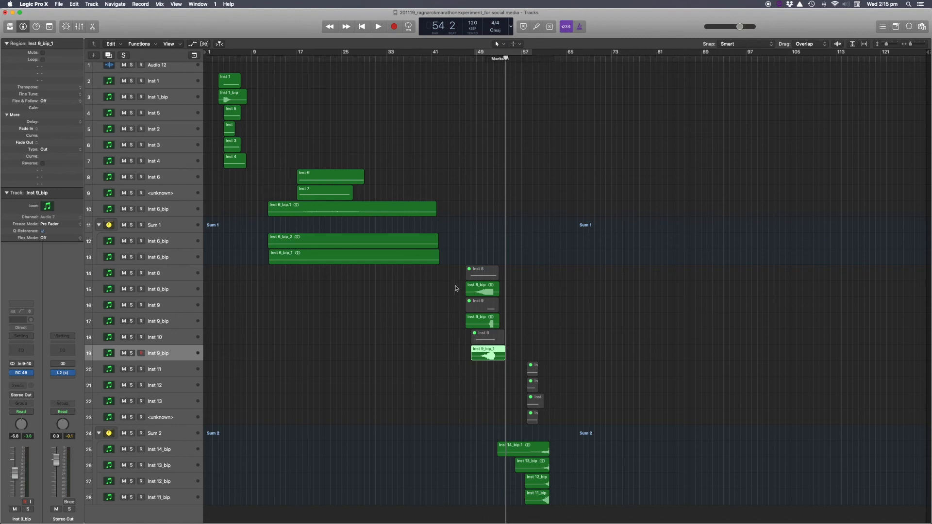
drag(454, 277, 490, 359)
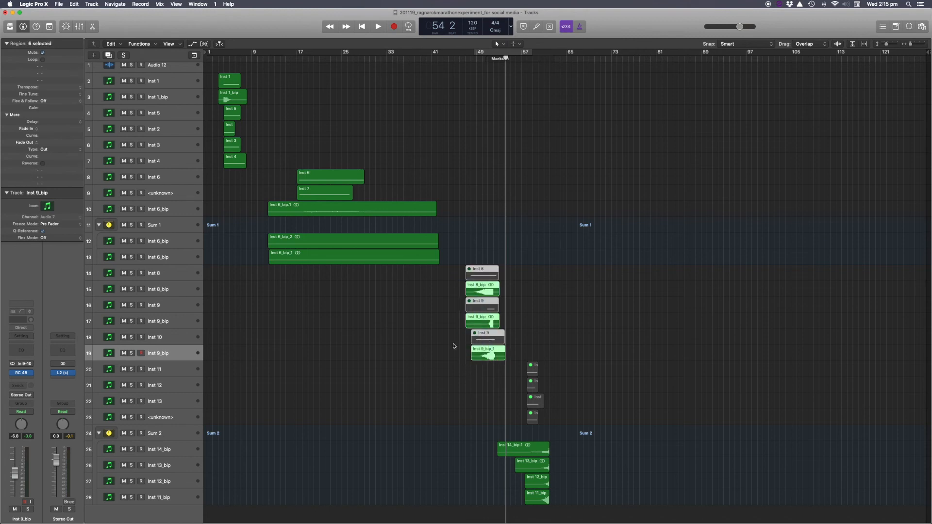
Zoom in horizontally on the six selected regions.
scroll(453, 346, up, 5)
drag(456, 271, 504, 376)
scroll(503, 377, up, 3)
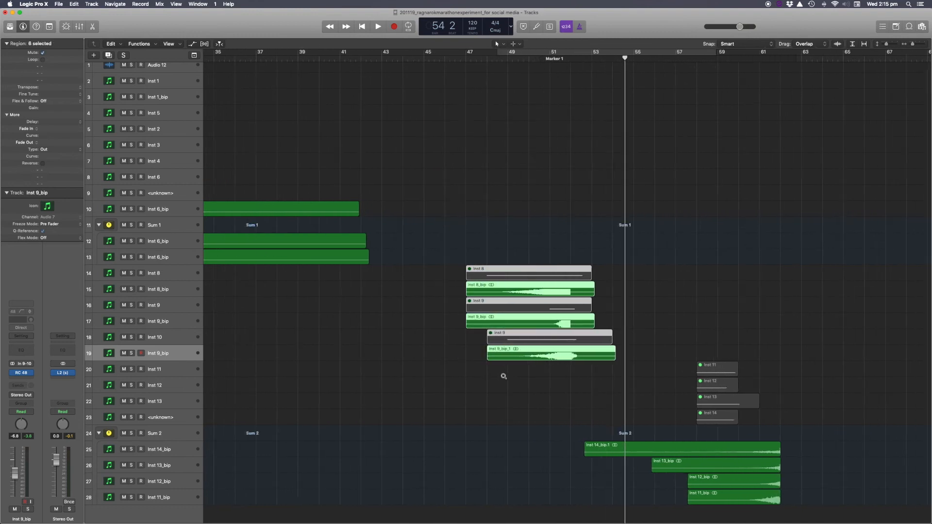
scroll(503, 377, right, 5)
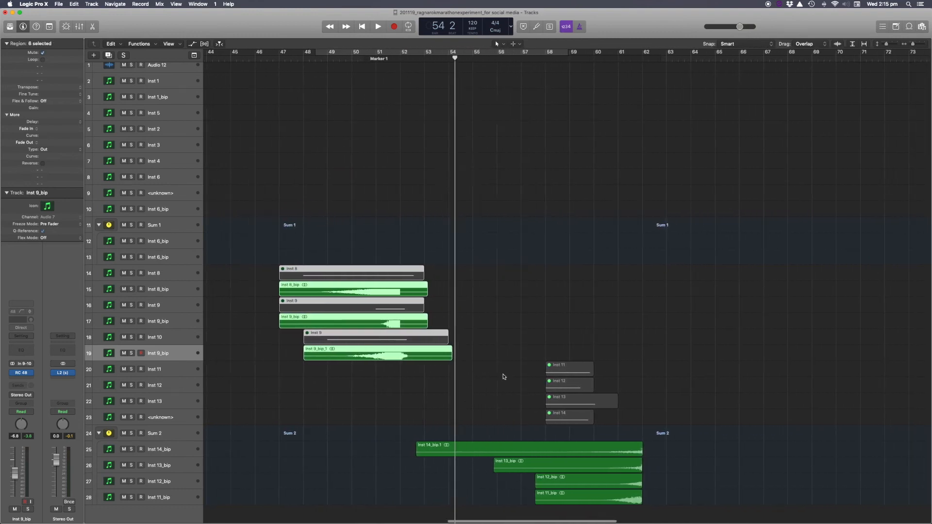
scroll(503, 377, right, 5)
scroll(495, 376, up, 3)
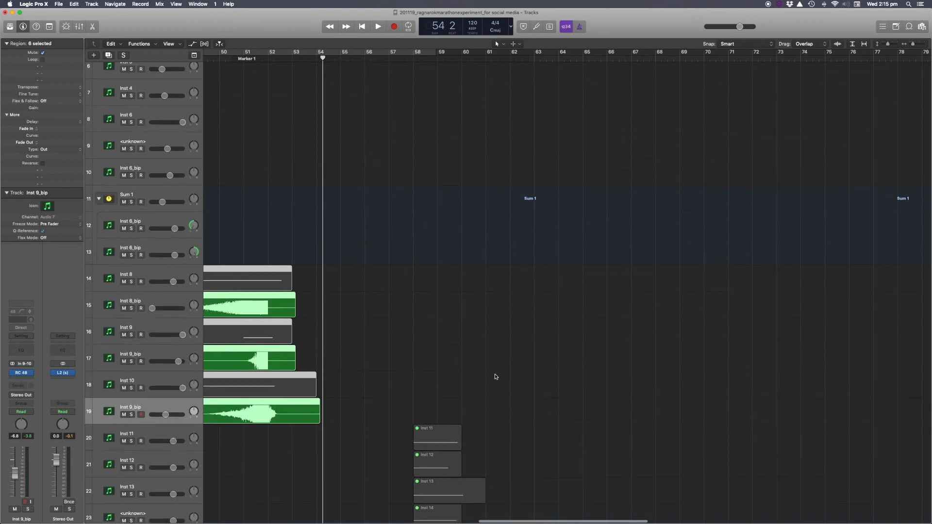
Move the playhead to bar 56 near the Inst 11 to Inst 14 regions.
scroll(495, 376, down, 6)
click(365, 57)
scroll(469, 324, up, 3)
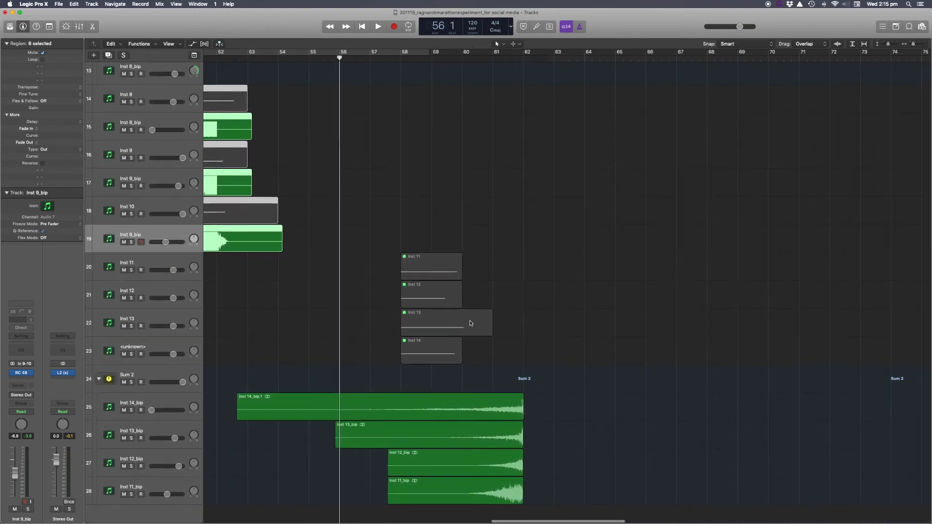
scroll(422, 355, right, 3)
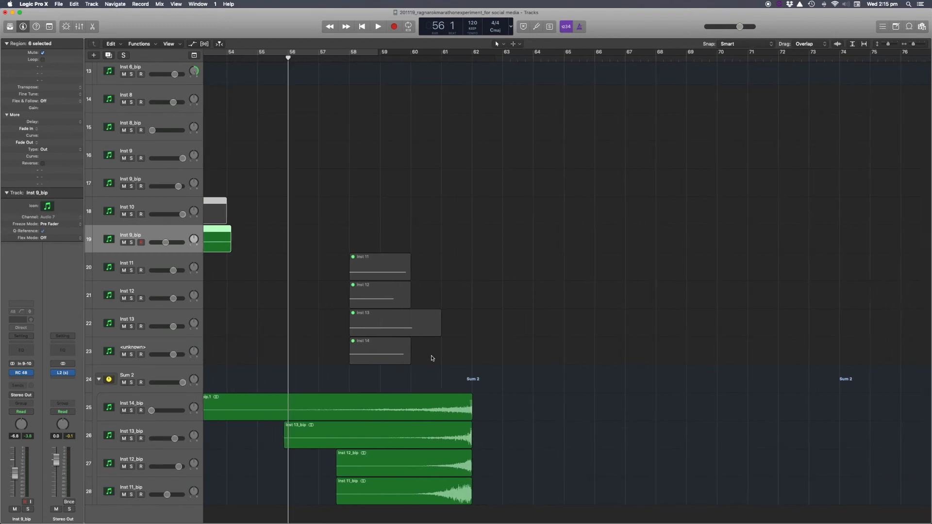
scroll(432, 357, up, 2)
scroll(433, 358, down, 3)
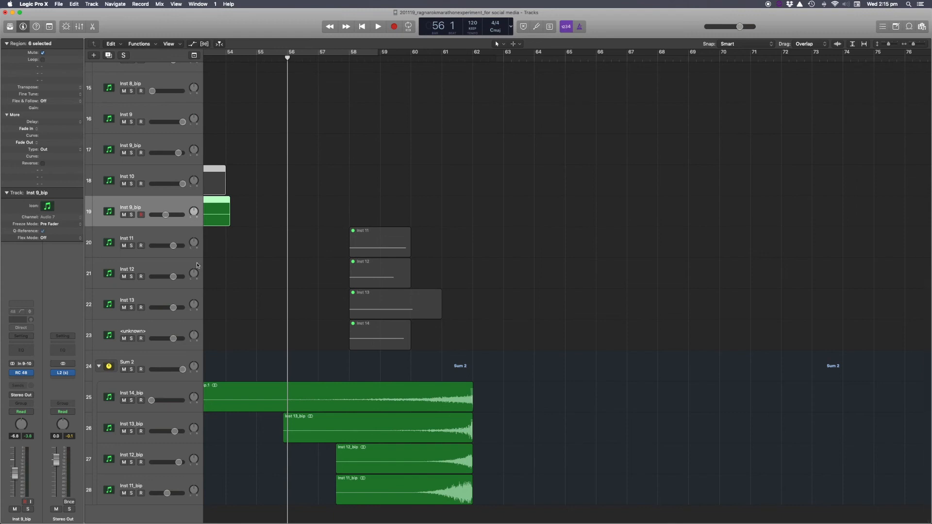
Solo the Inst 11 region and audition it within a cycle over bars 58 to 62.
click(361, 248)
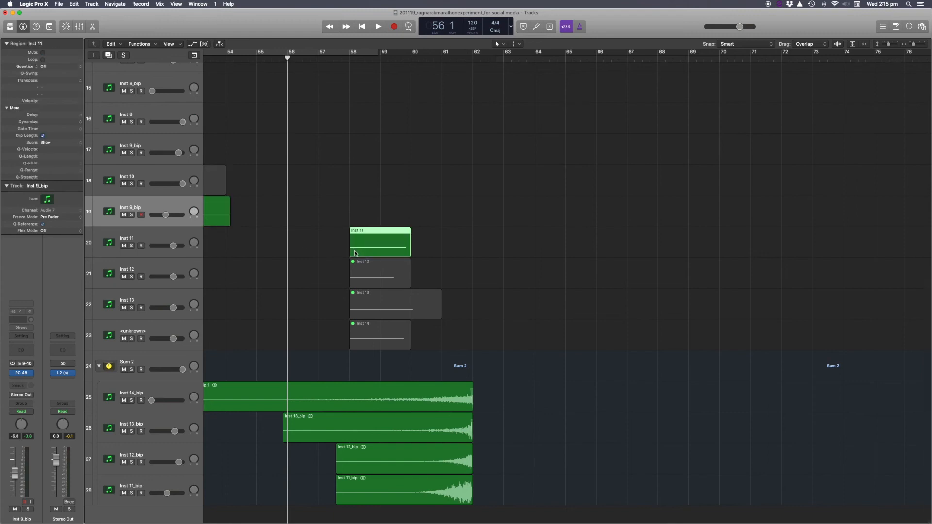
key(ctrl+s)
drag(350, 56, 503, 54)
key(space)
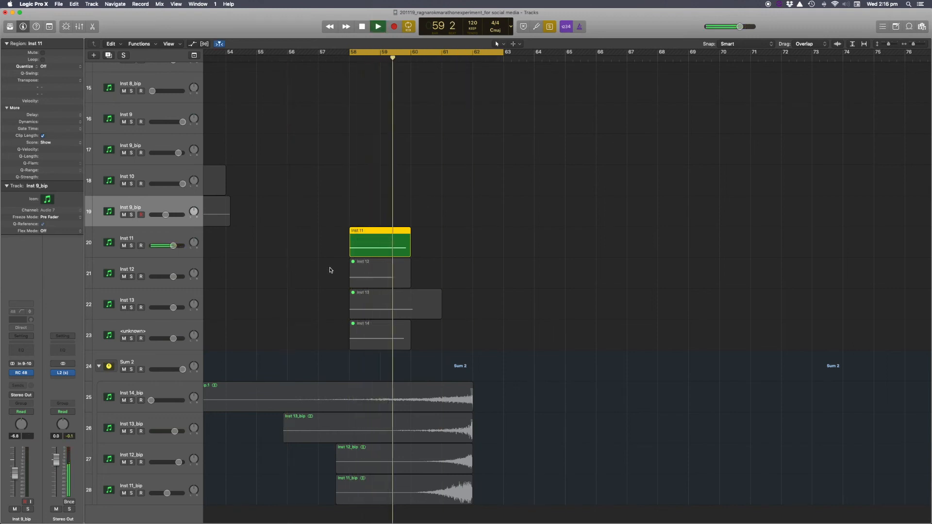
key(space)
Select the Inst 11 track and open and close its Kontakt 5 Ragnarok instrument.
click(165, 241)
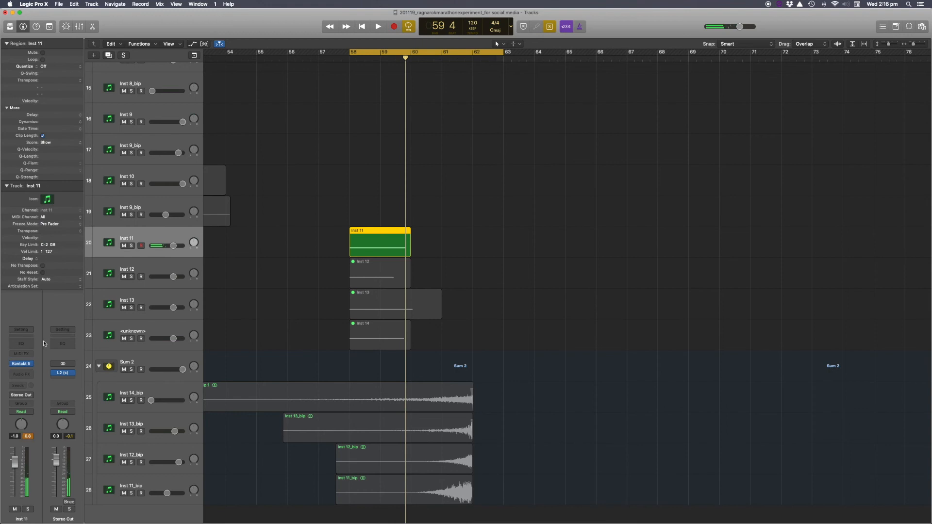
click(22, 364)
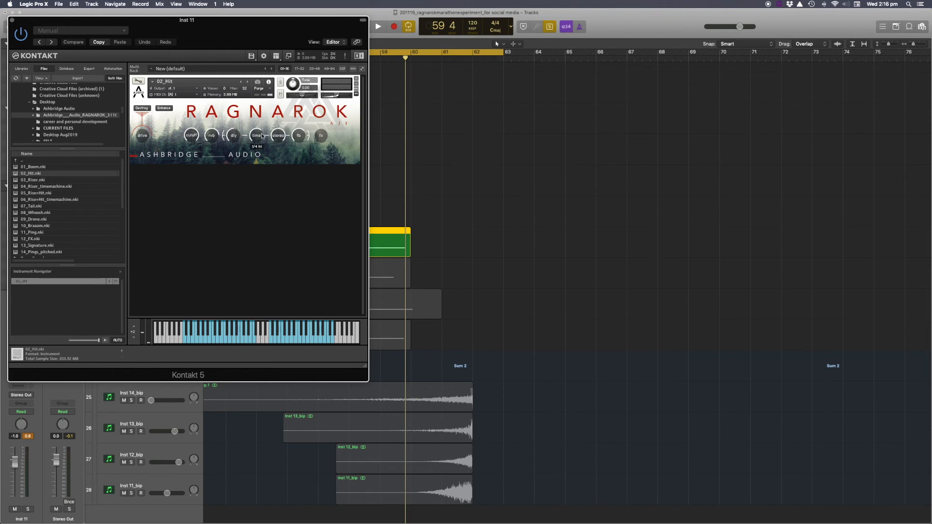
click(12, 21)
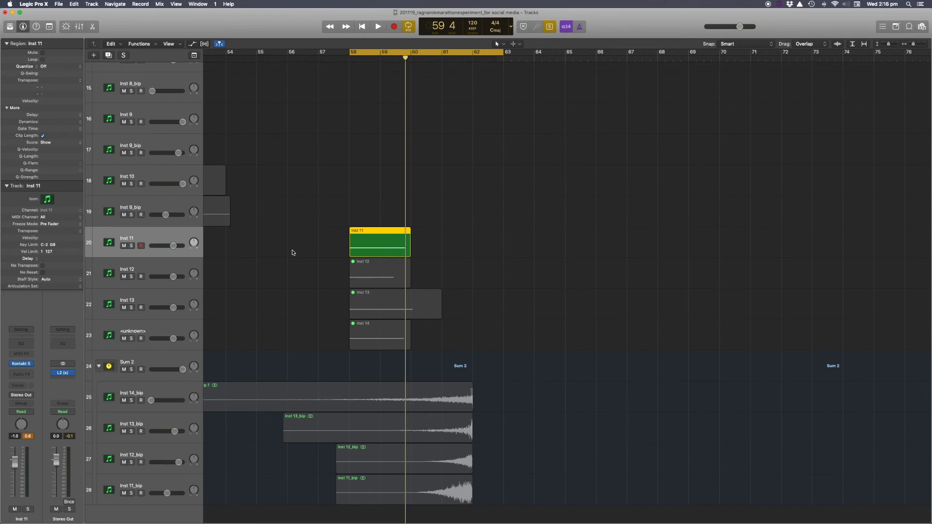
Unsolo the Inst 11 region, solo the Inst 12 region and start playback.
key(ctrl+s)
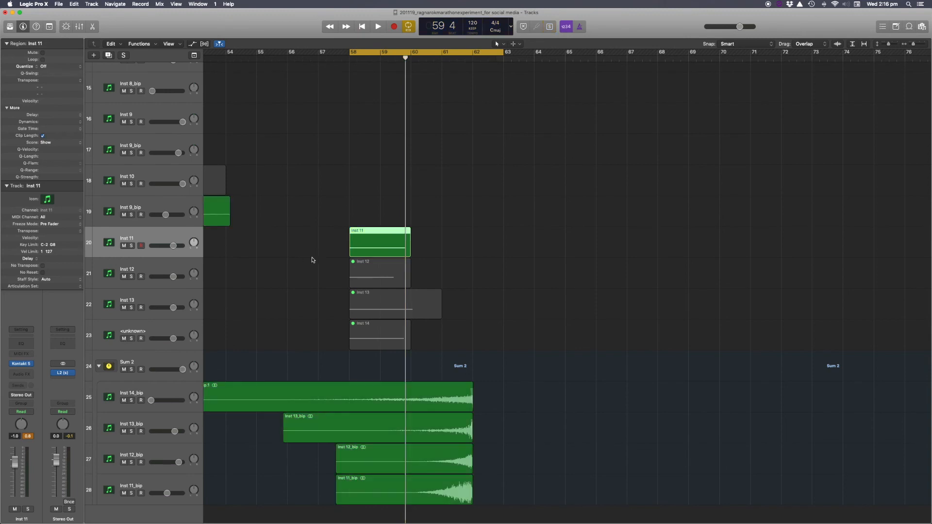
click(365, 265)
key(ctrl+s)
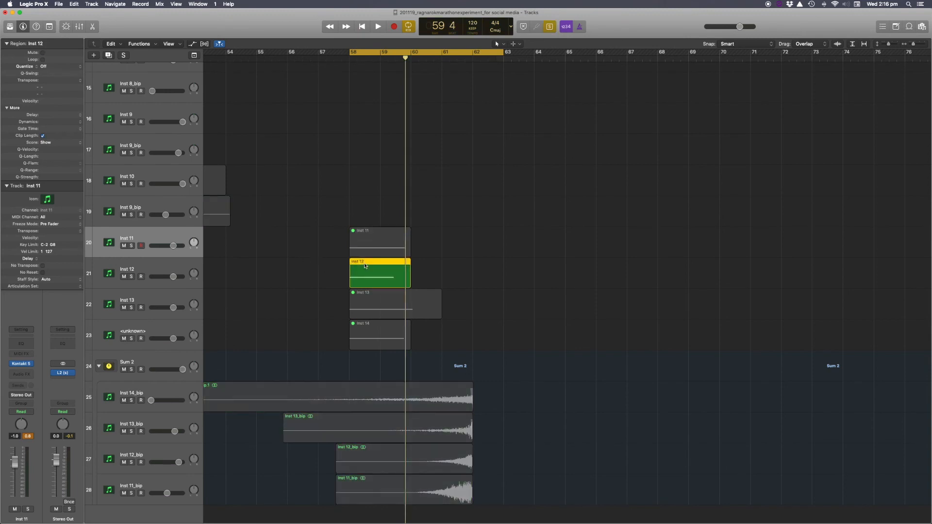
key(space)
click(343, 61)
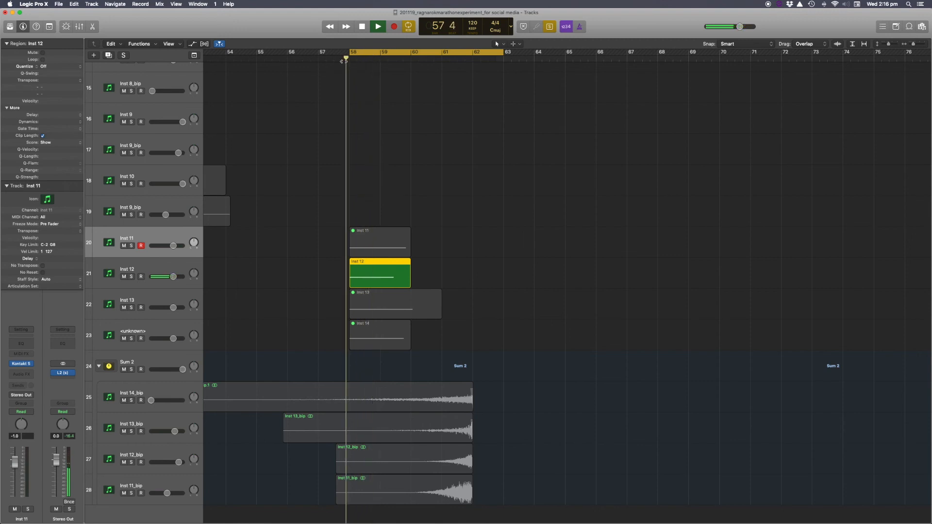
Select the Inst 12 track and open and close its Kontakt 5 instrument.
click(156, 264)
click(21, 364)
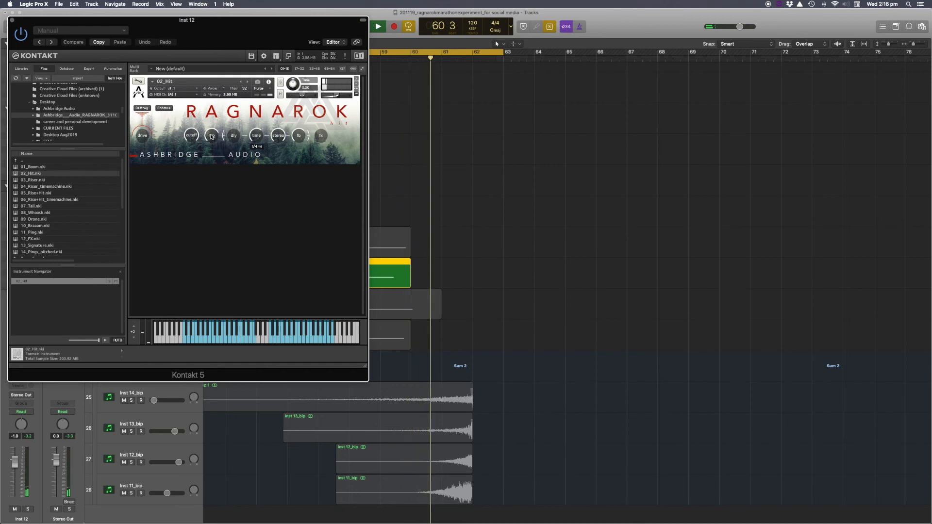
click(12, 20)
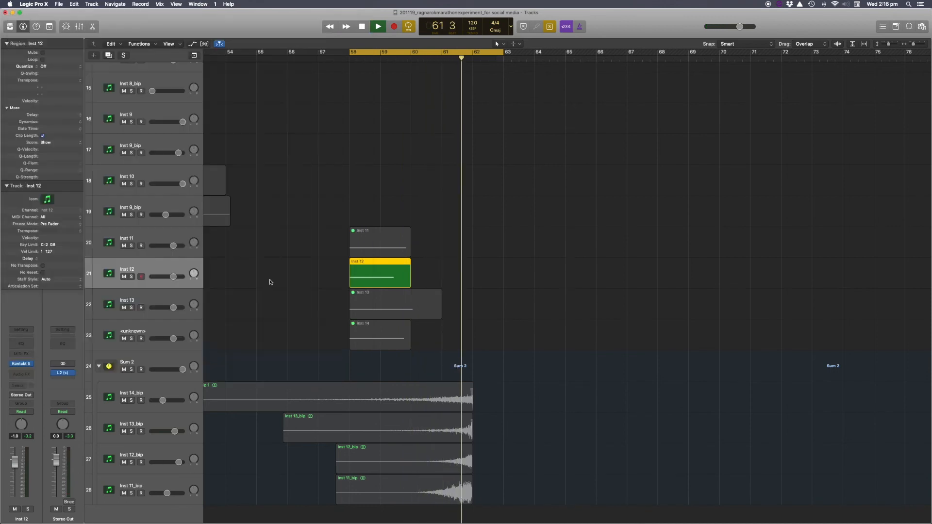
Switch the region solo from the Inst 12 region to the Inst 13 region.
key(ctrl+m)
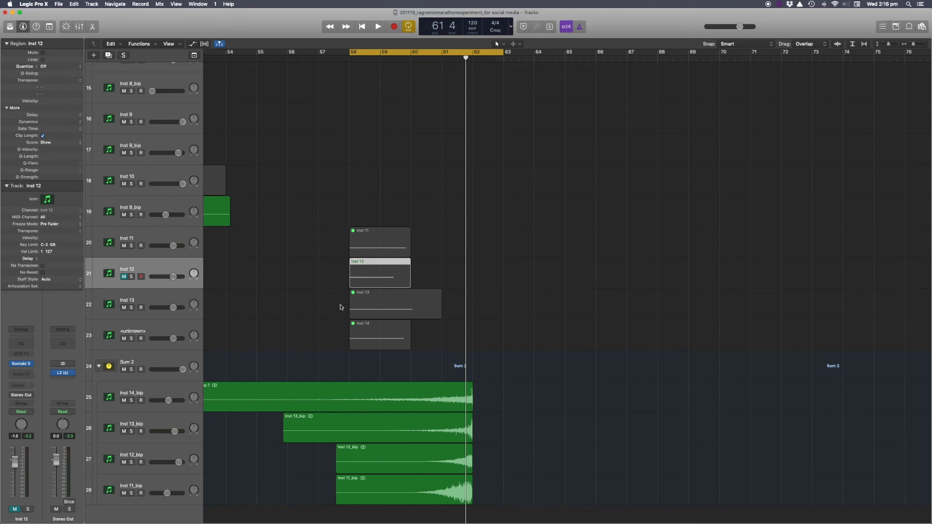
click(365, 306)
key(ctrl+s)
key(ctrl+m)
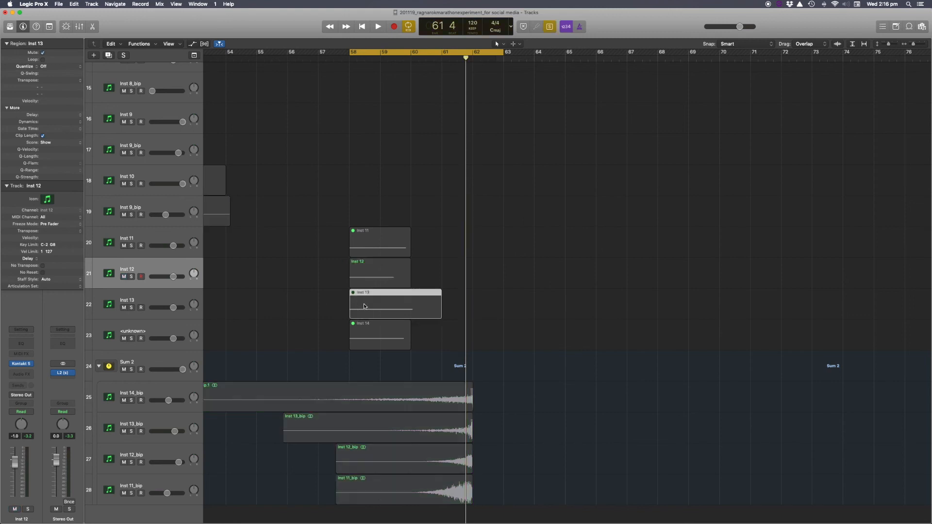
key(m)
key(ctrl+m)
Start playback and move the cycle start to 57 4 1 1.
click(343, 60)
key(space)
drag(353, 52, 345, 52)
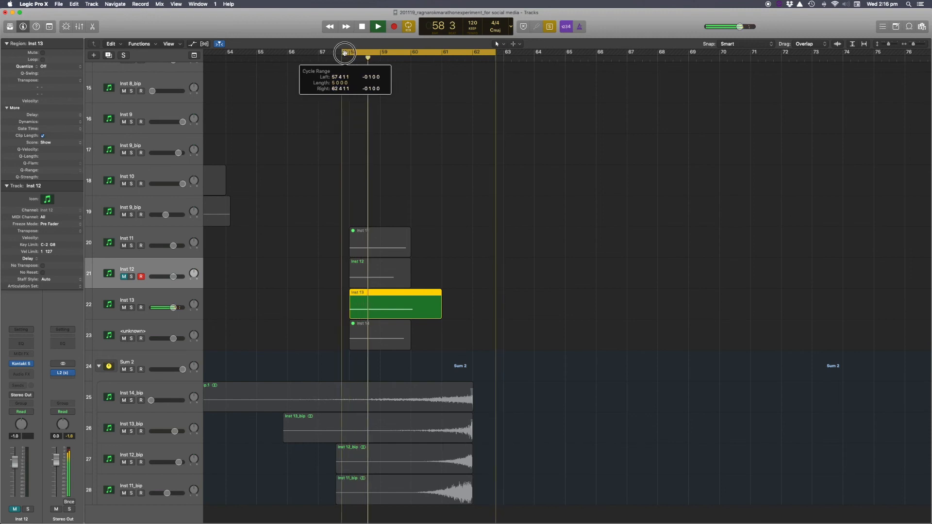
Select the Inst 13 track, open and close its Kontakt 5 instrument, and stop playback.
click(165, 299)
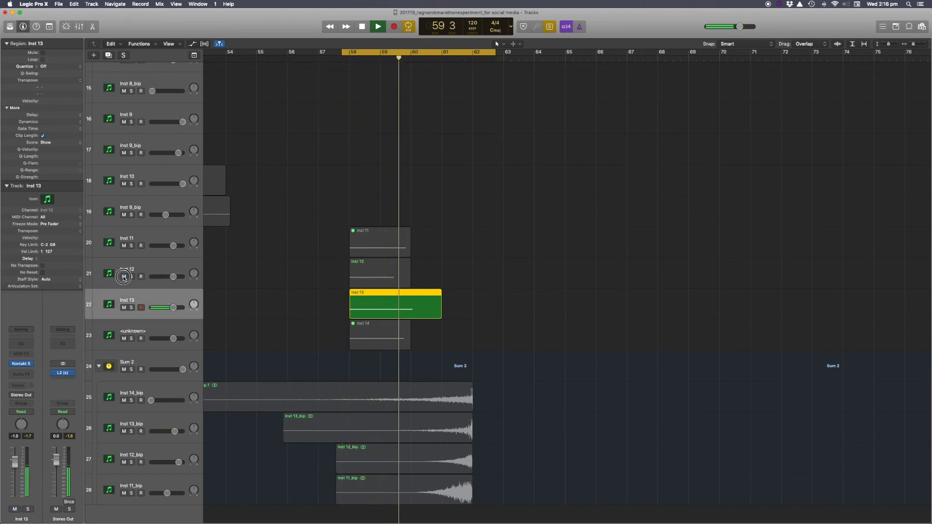
click(21, 363)
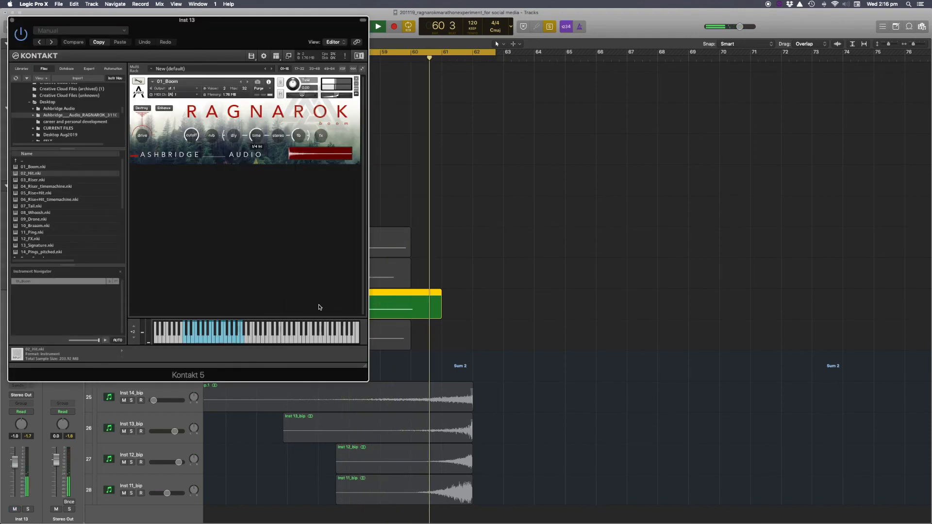
click(12, 20)
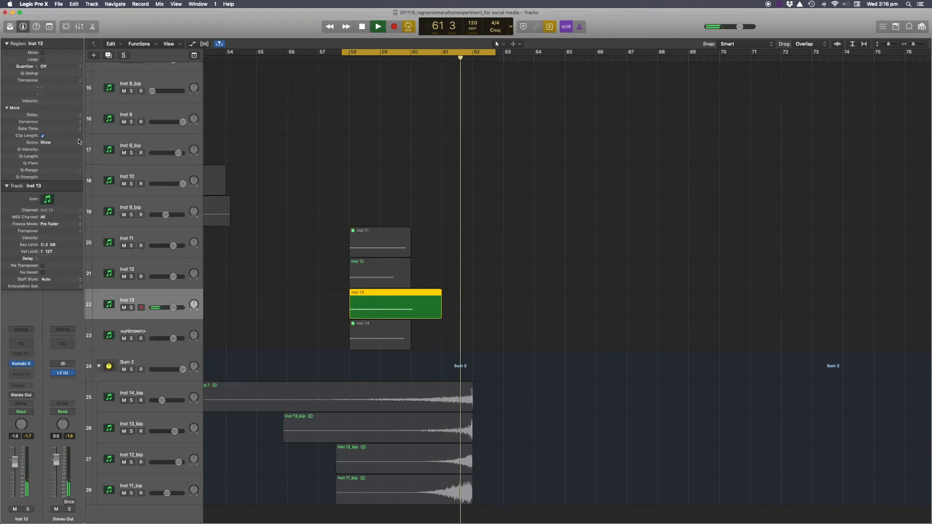
key(space)
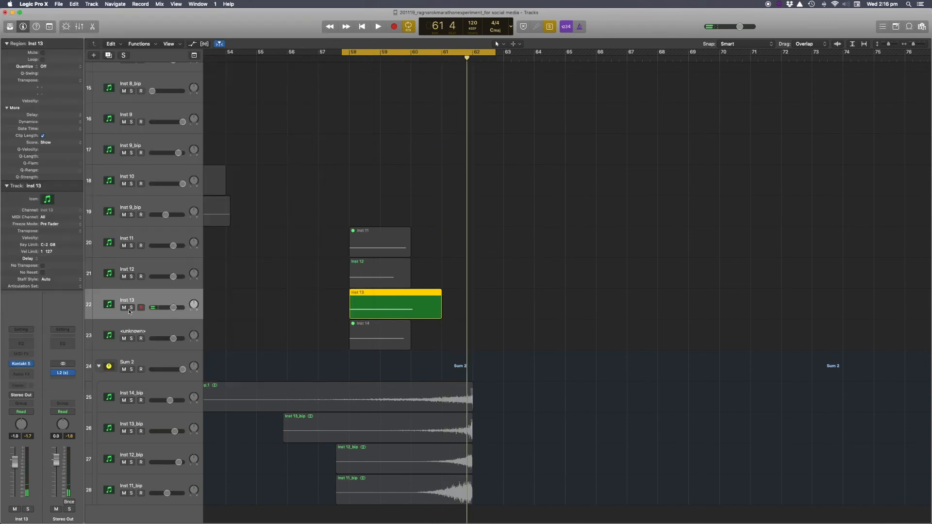
Select and solo the Inst 14 region.
click(131, 308)
drag(336, 304, 364, 287)
key(ctrl+m)
click(367, 330)
key(ctrl+s)
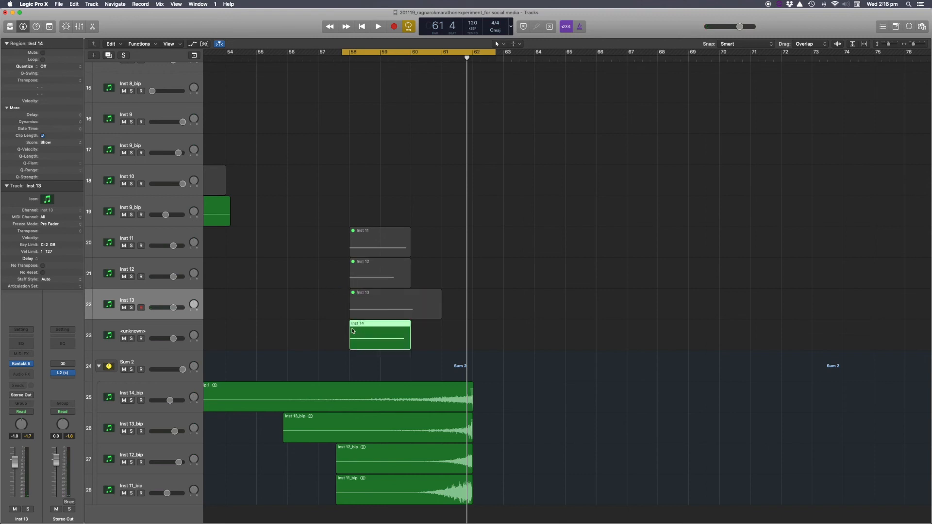
Play the soloed Inst 14 region, select the Inst 14 track, and open and close its Kontakt 5 instrument.
key(space)
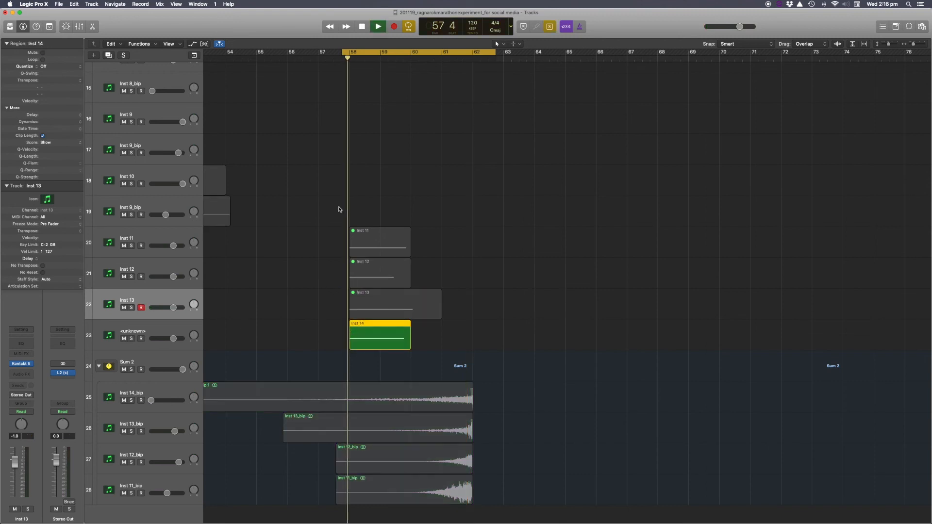
click(162, 330)
click(21, 364)
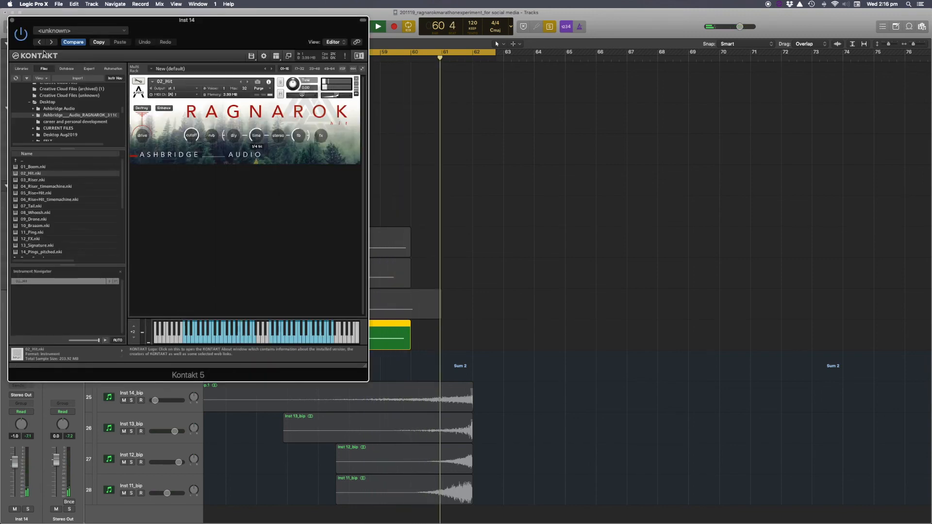
click(11, 20)
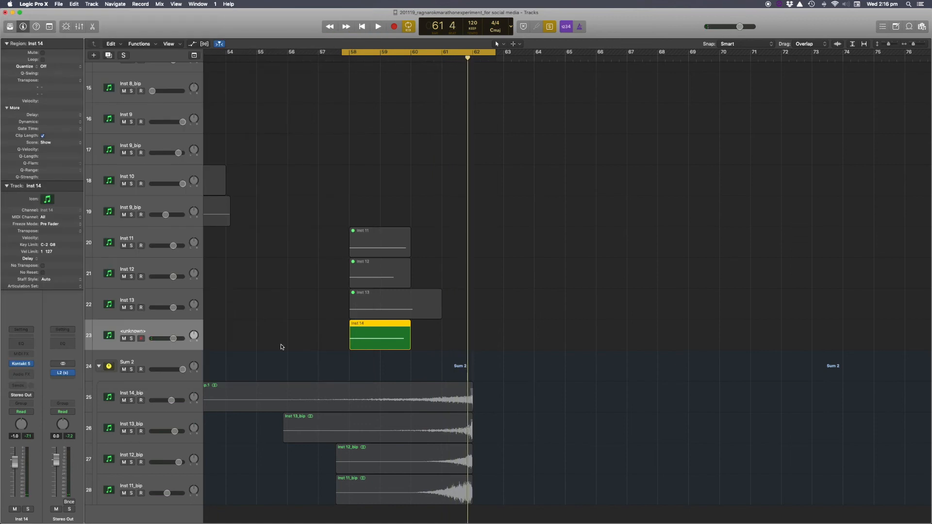
Stop playback and mute the Inst 14 MIDI region.
key(space)
key(ctrl+m)
scroll(428, 402, down, 1)
scroll(434, 401, up, 1)
scroll(437, 401, right, 1)
scroll(437, 401, up, 1)
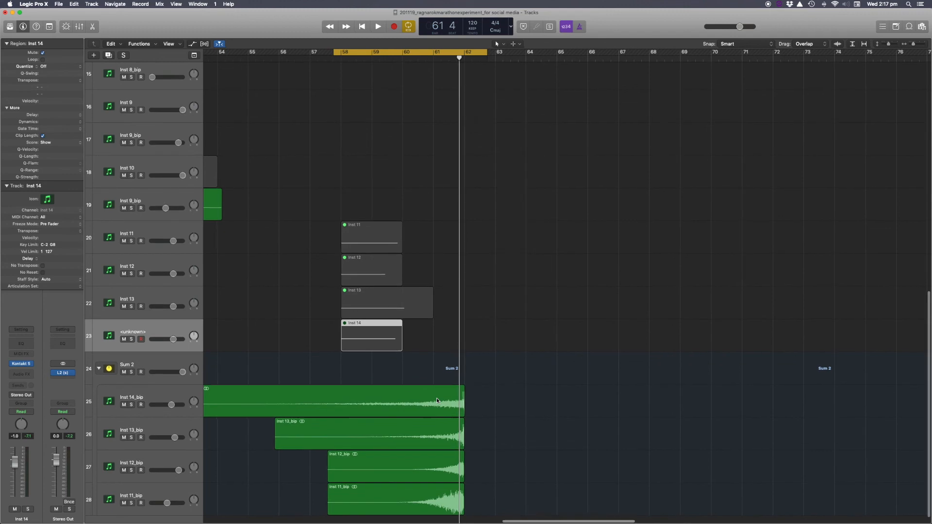
Solo the Inst 14_bip audio region and play from bar 60.
scroll(437, 399, down, 1)
click(423, 394)
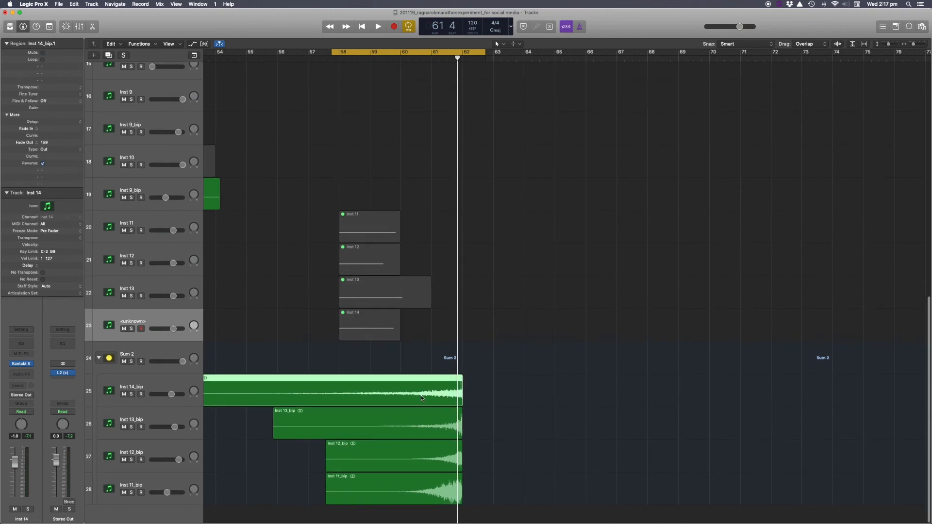
click(410, 61)
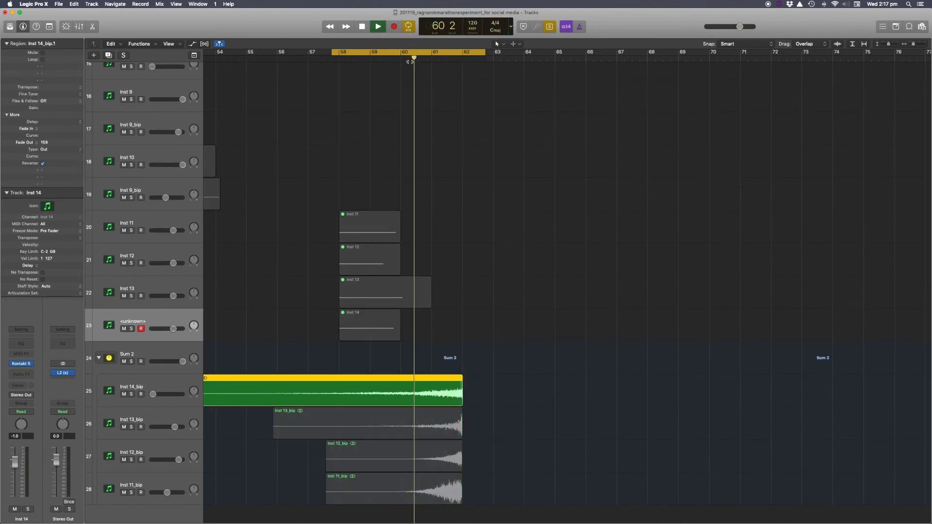
Switch the region solo to Inst 11_bip, move the cycle to start at bar 61, and play it.
click(447, 485)
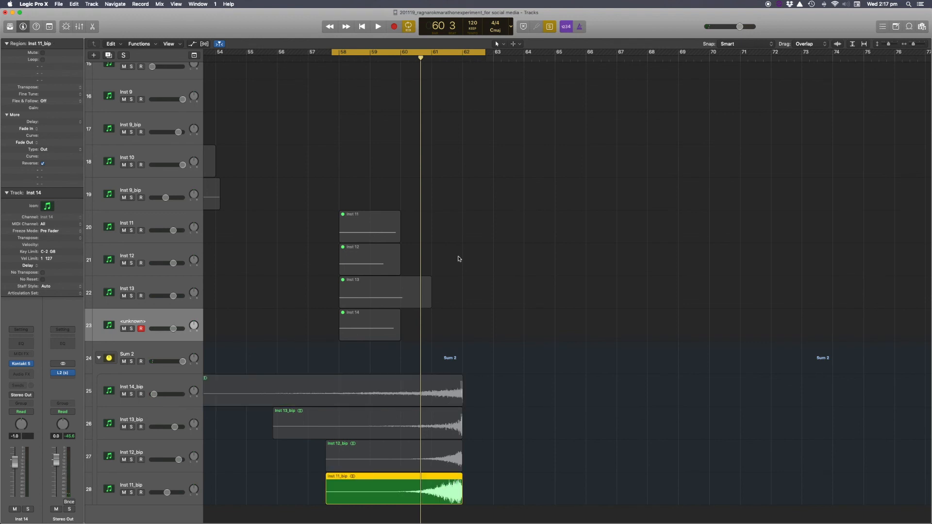
drag(411, 58, 511, 62)
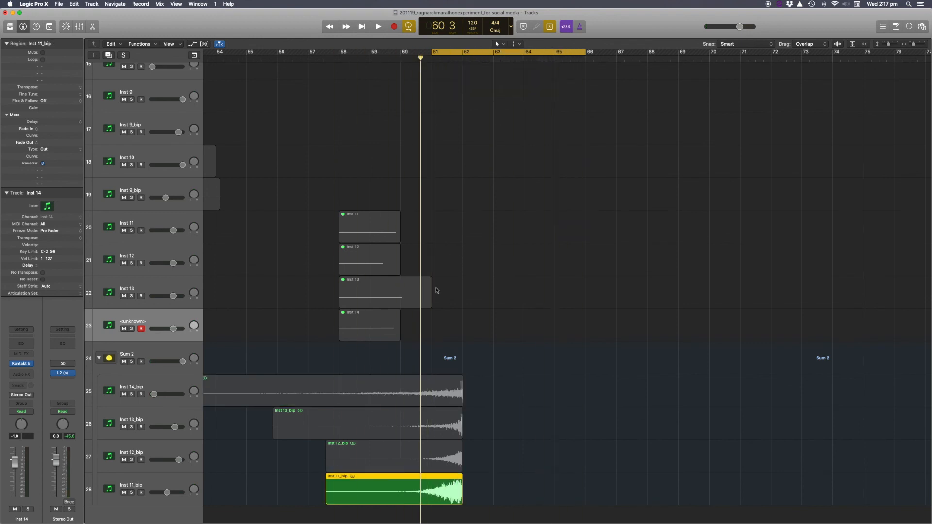
key(space)
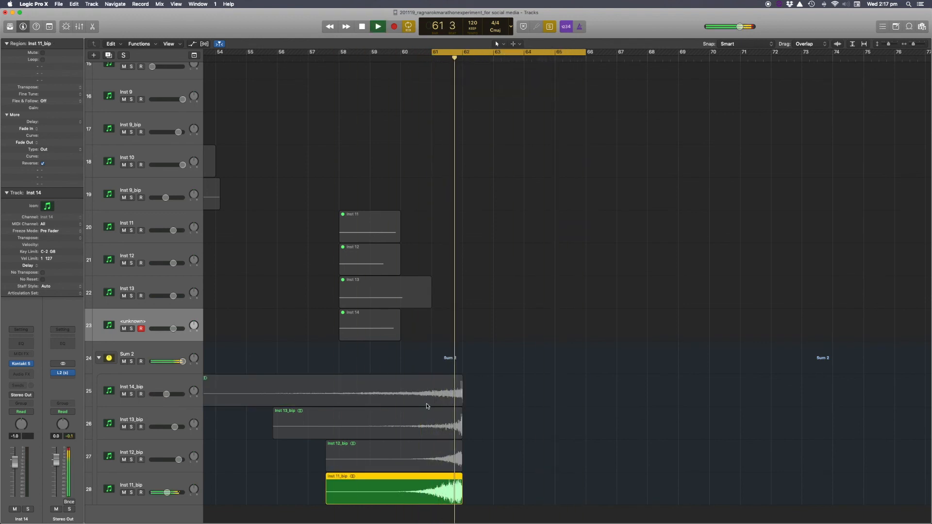
key(space)
Select the Inst 11_bip track, switch the region solo to Inst 12_bip, and play it.
click(131, 483)
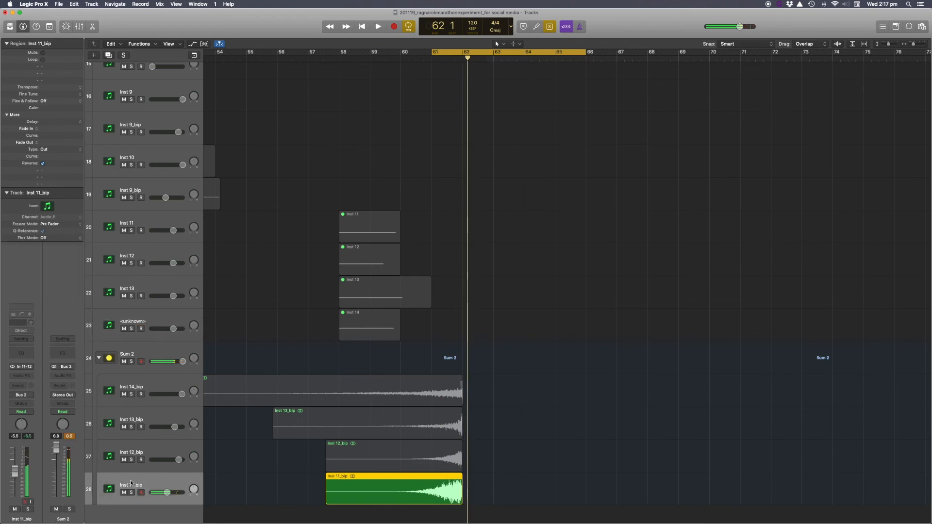
click(143, 450)
key(space)
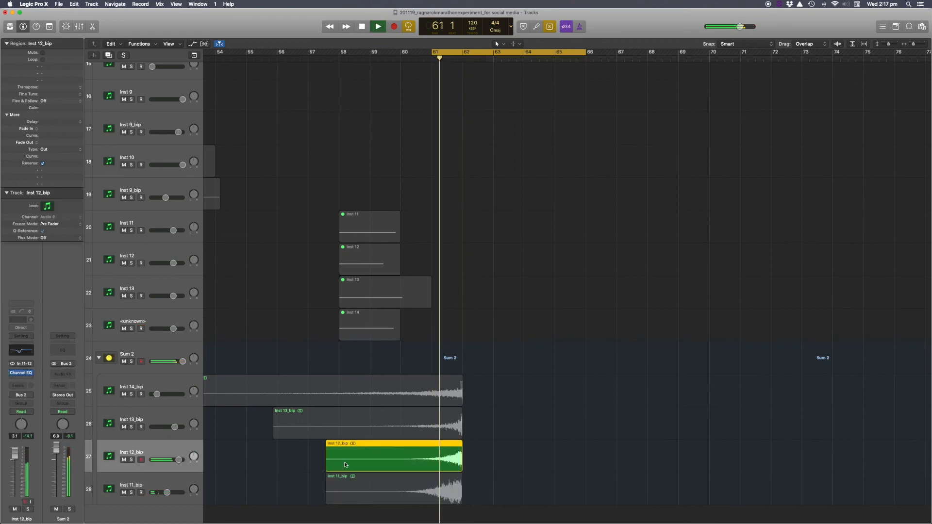
key(space)
Open the Inst 12_bip track's Channel EQ, bypass and re-enable it during playback, and close it.
click(20, 372)
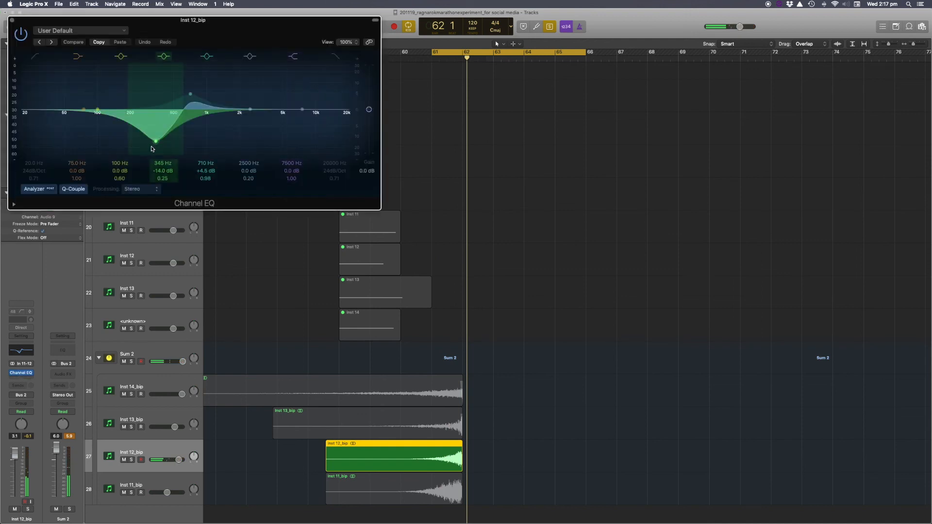
click(21, 36)
key(space)
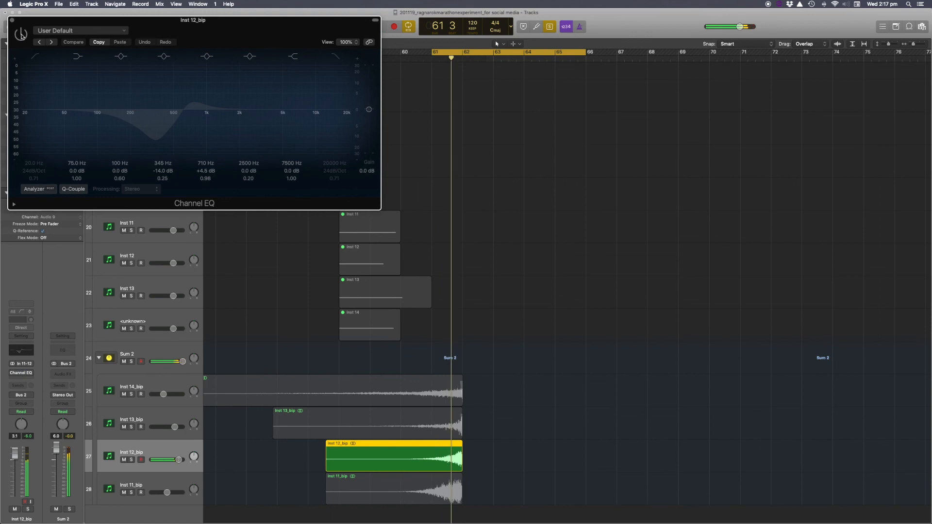
click(21, 36)
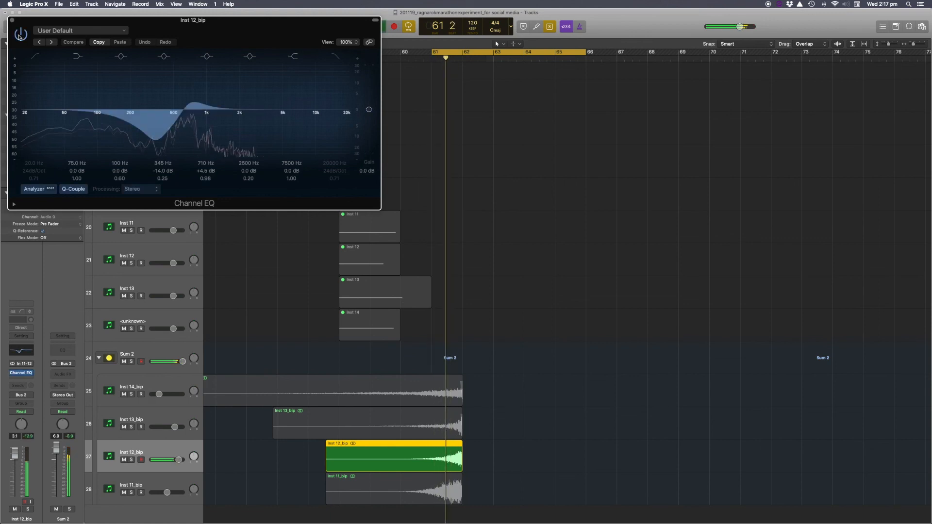
key(space)
click(12, 19)
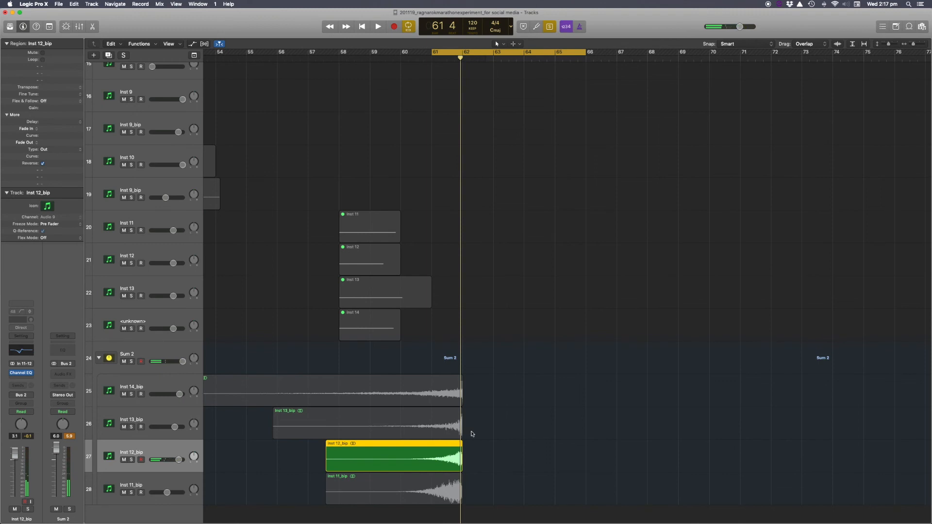
Switch the region solo to Inst 13_bip, play it, and select the Inst 13_bip track.
click(333, 427)
key(space)
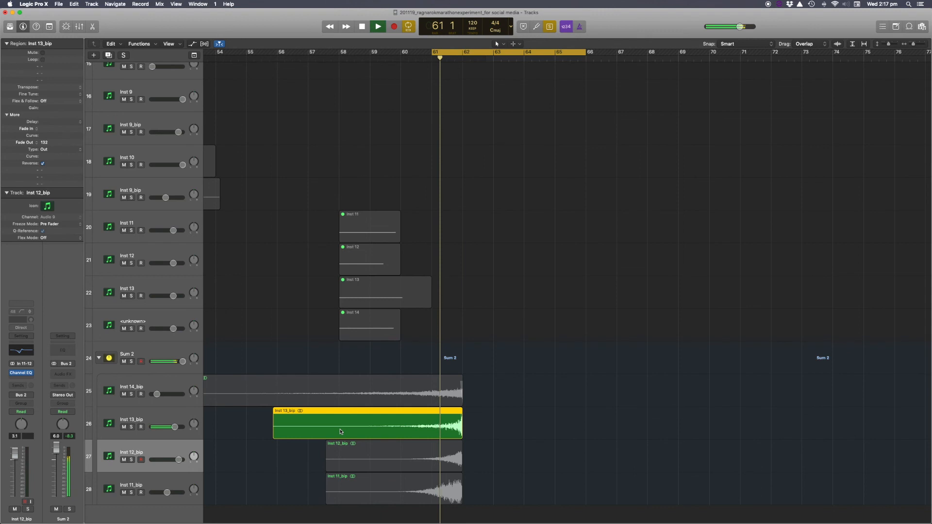
key(space)
click(157, 418)
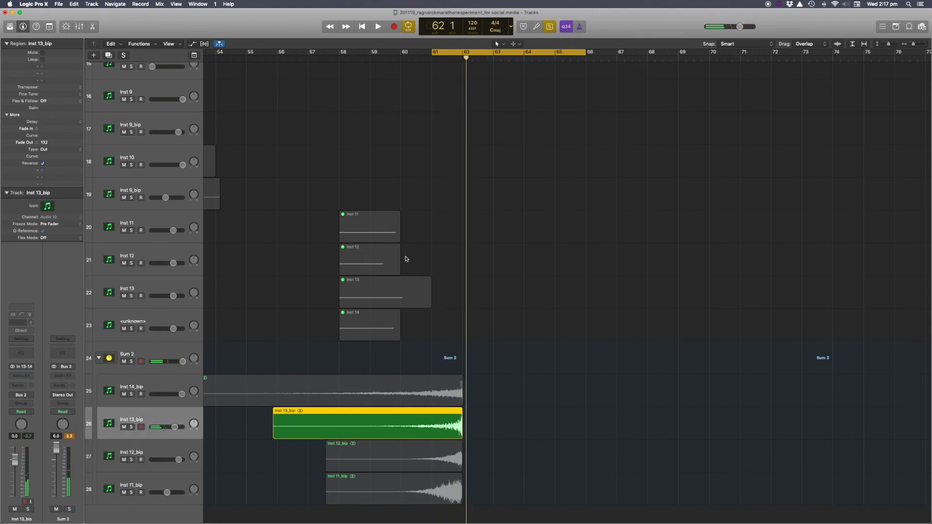
Switch the region solo to Inst 14_bip and start playback.
click(396, 388)
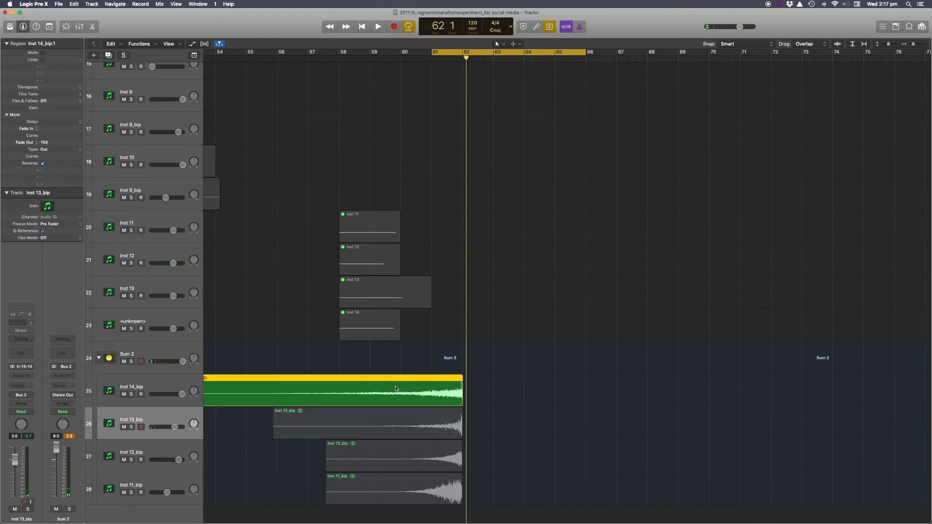
click(378, 333)
click(397, 394)
scroll(341, 374, left, 5)
scroll(392, 396, right, 5)
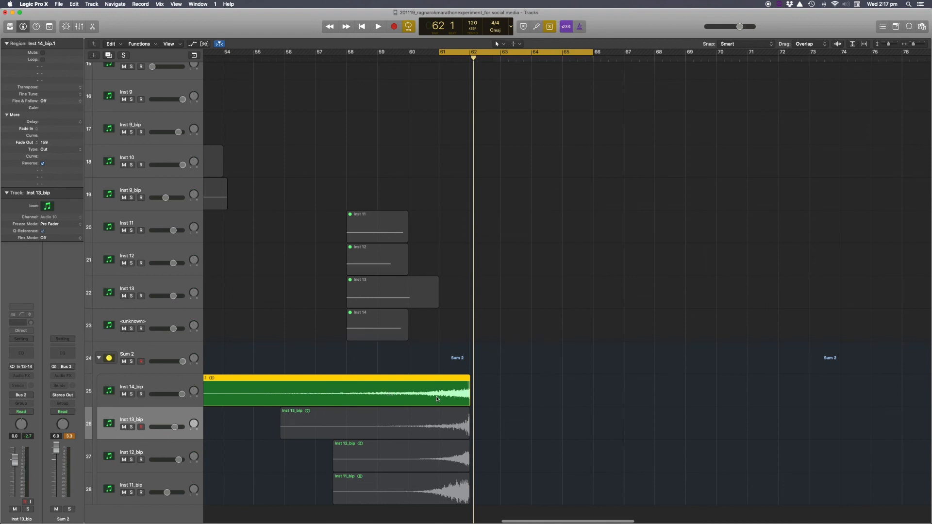
key(space)
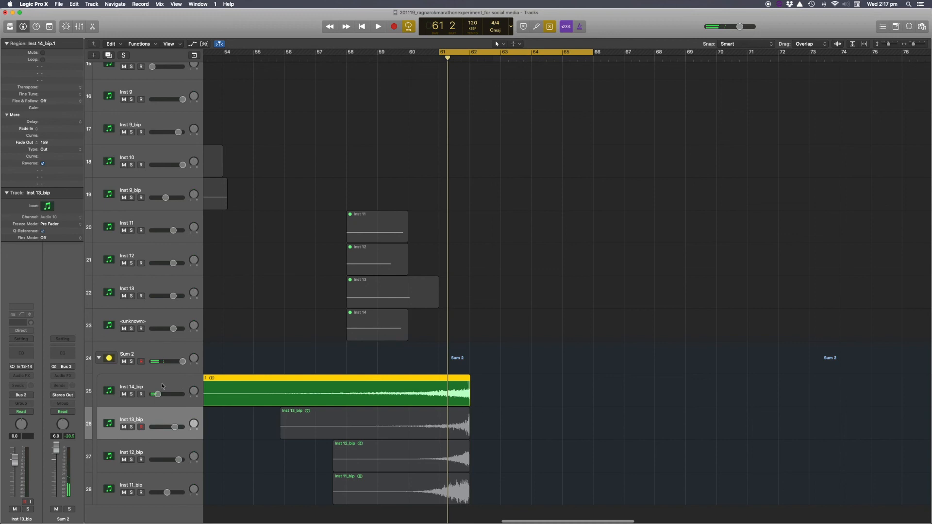
Select the Inst 14_bip track and open and close its PanMan plug-in.
click(164, 385)
click(21, 365)
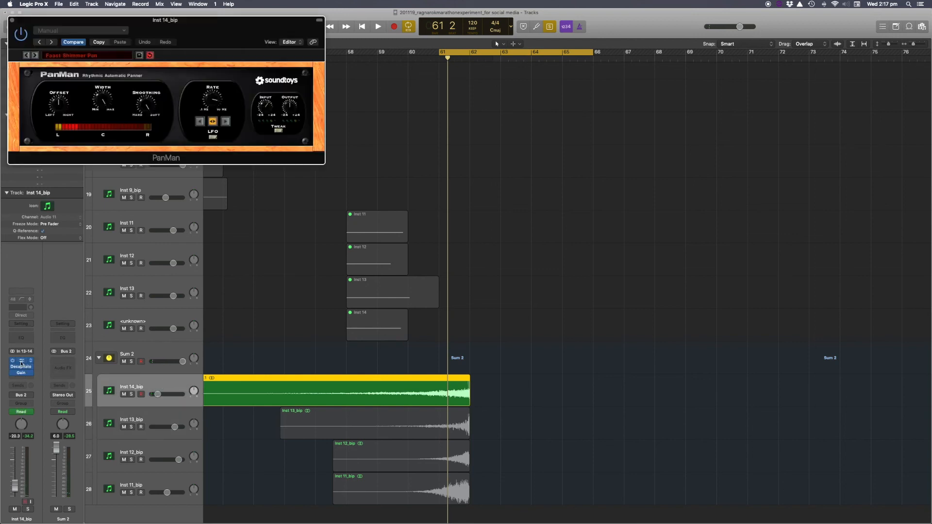
click(13, 21)
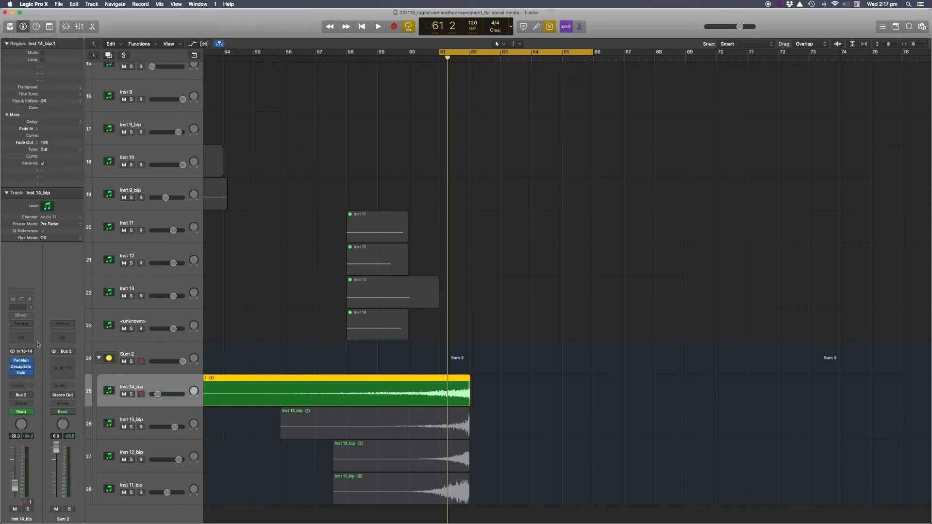
Show the automation lanes and display the Inst 14_bip track's volume automation.
key(a)
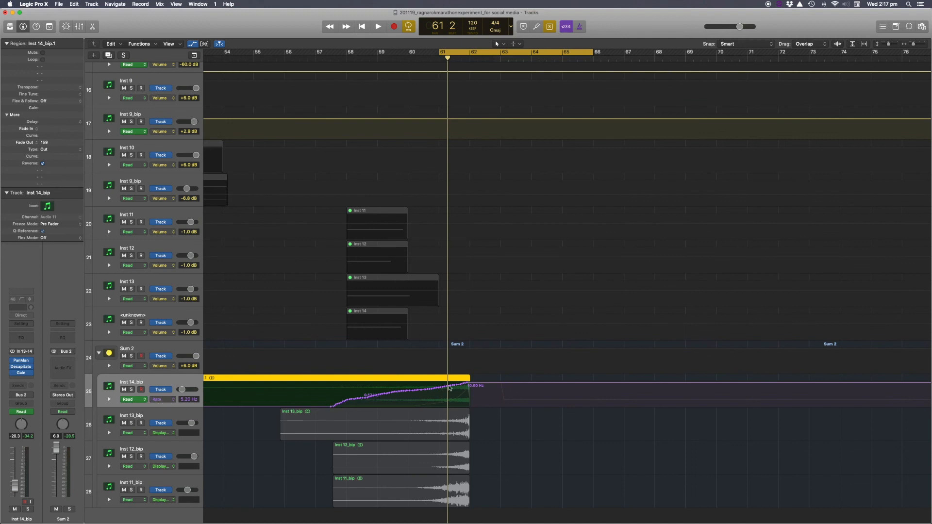
click(163, 399)
click(180, 391)
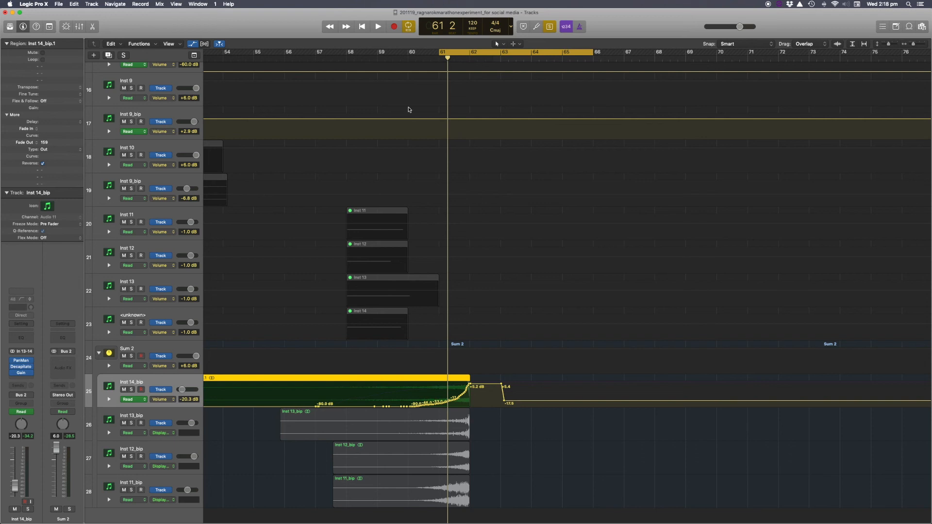
Move the cycle to bars 60–64 and play back the Inst 14_bip volume automation.
drag(396, 54, 561, 54)
key(space)
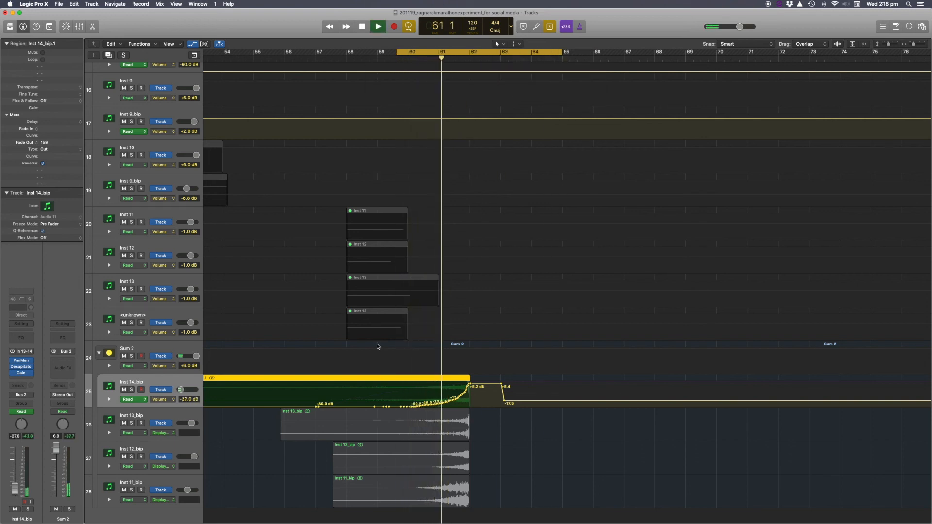
key(space)
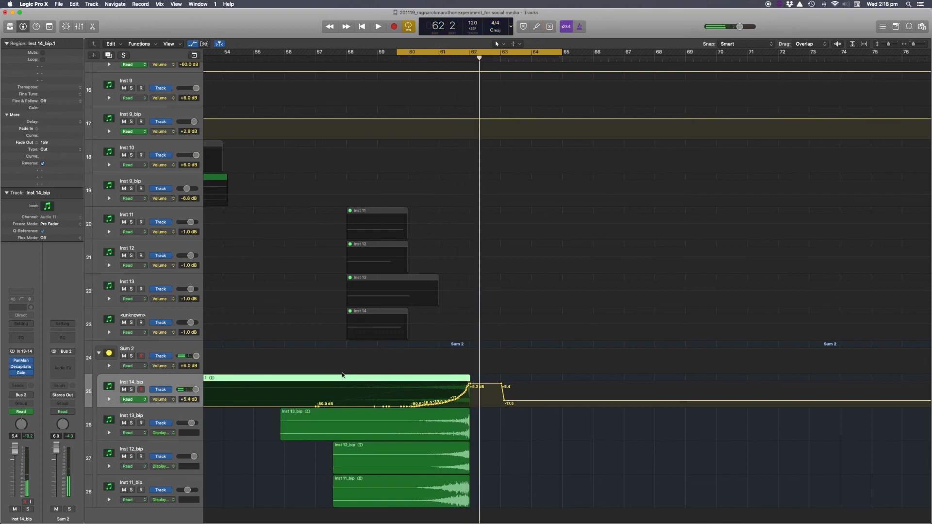
Hide the automation lanes.
key(a)
scroll(381, 363, right, 1)
scroll(381, 363, down, 3)
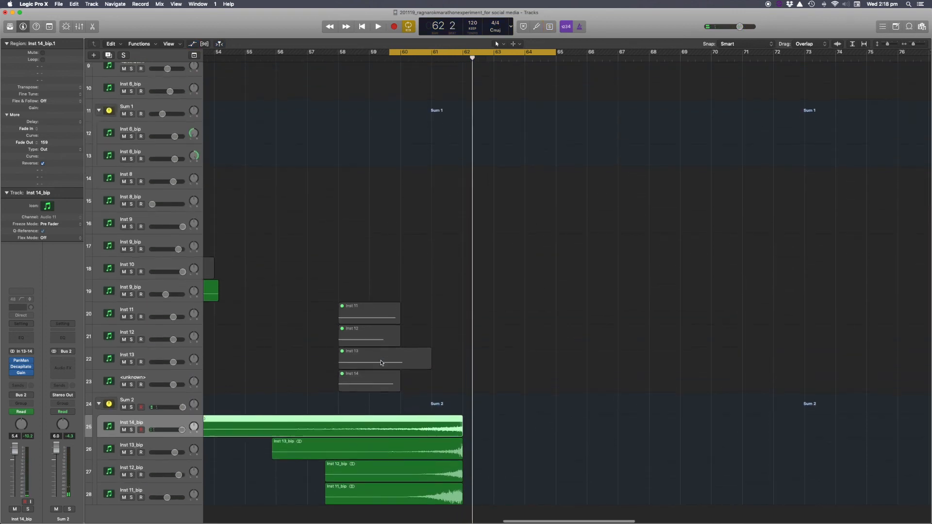
scroll(379, 363, up, 4)
scroll(379, 363, up, 1)
scroll(379, 362, left, 1)
scroll(379, 362, down, 4)
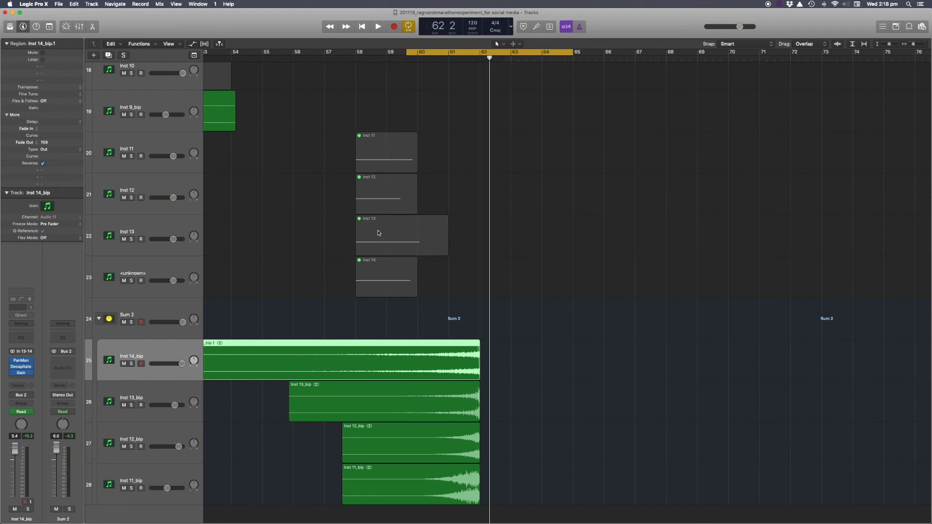
Extend the cycle to bars 58–65 and play it.
drag(360, 55, 604, 54)
key(space)
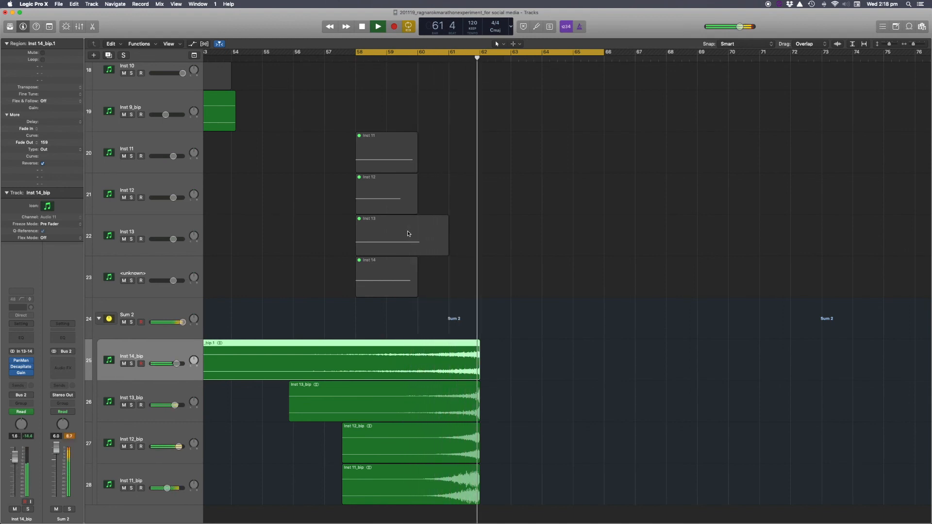
key(space)
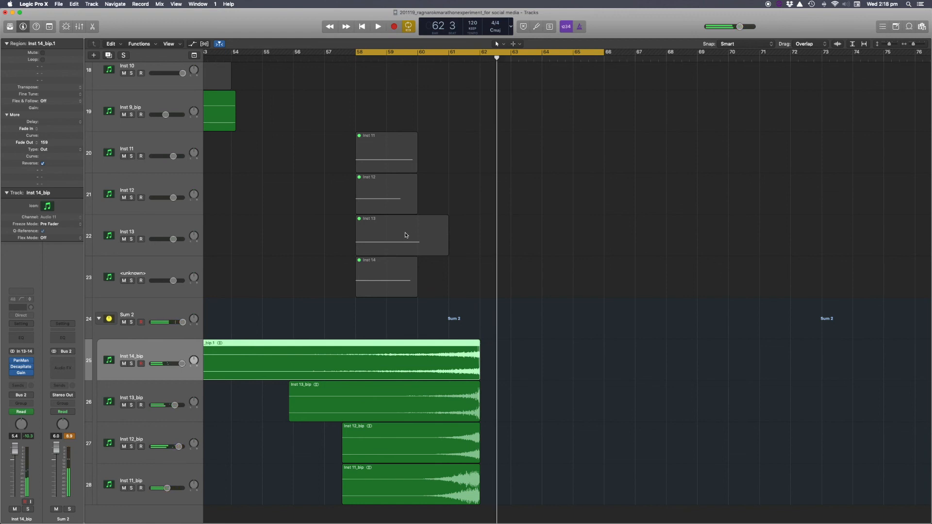
Solo the Inst 13_bip region and play it.
click(370, 402)
key(ctrl+s)
key(space)
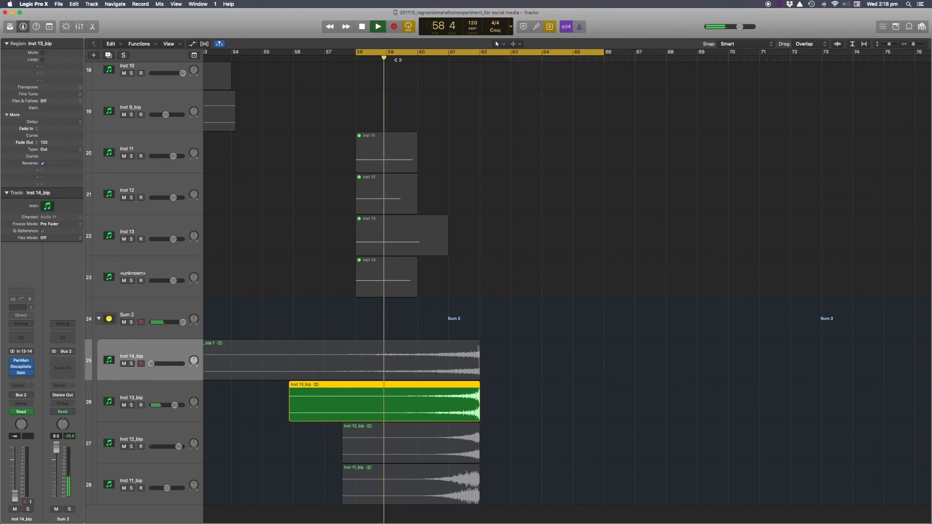
key(space)
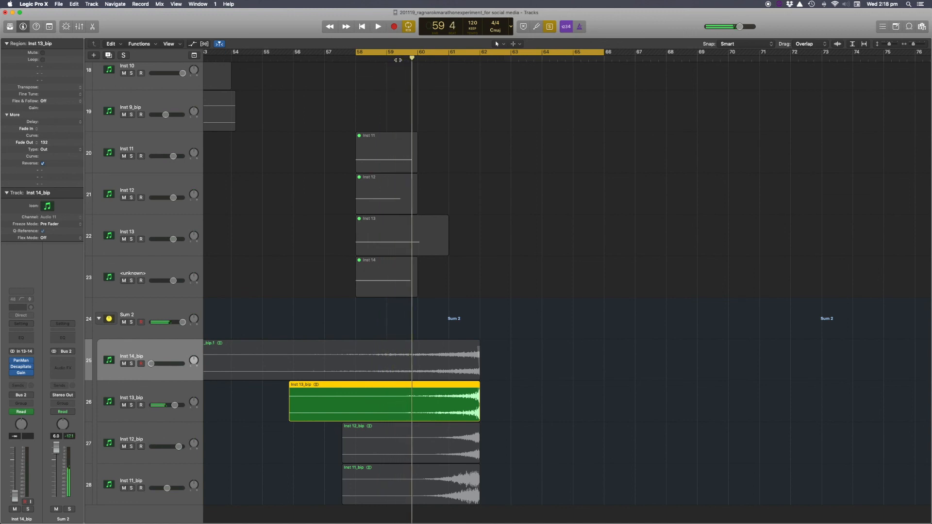
Remove the region solo and select both the Inst 12_bip and Inst 11_bip regions.
key(ctrl+s)
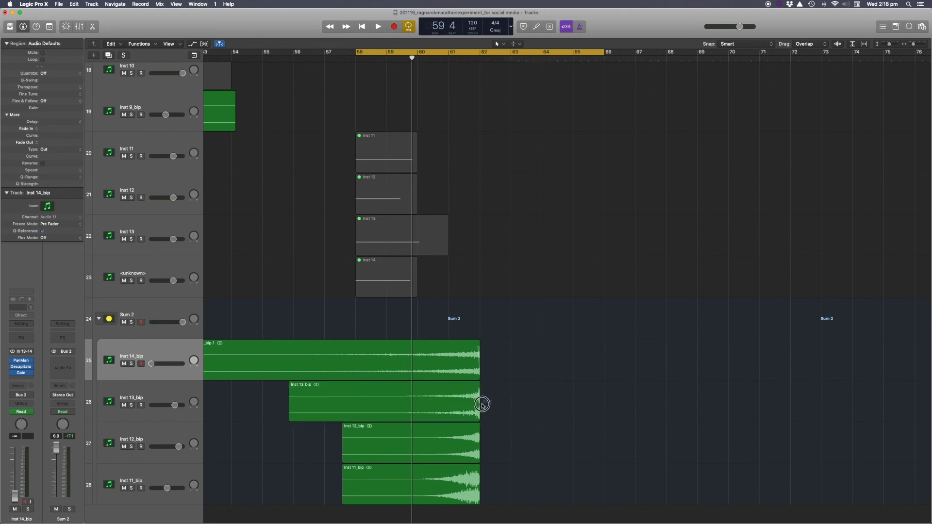
drag(468, 62, 464, 138)
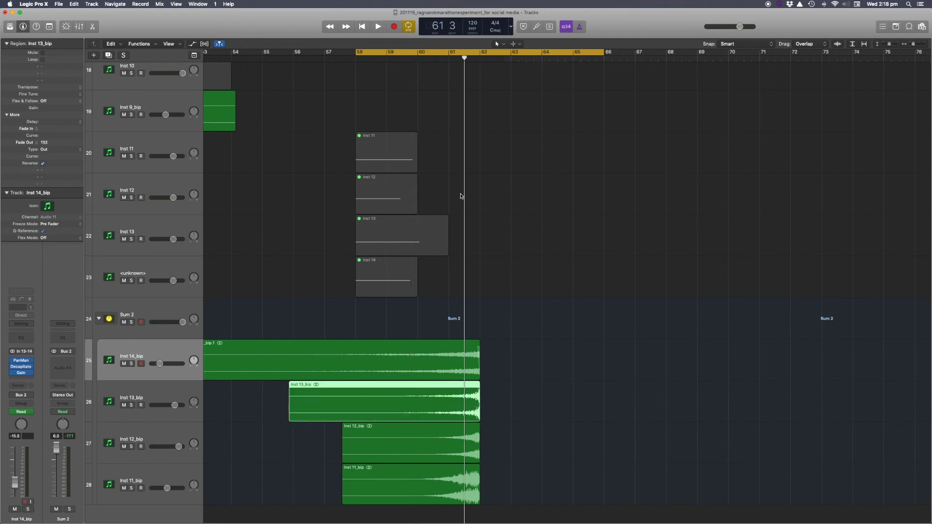
drag(491, 472, 473, 453)
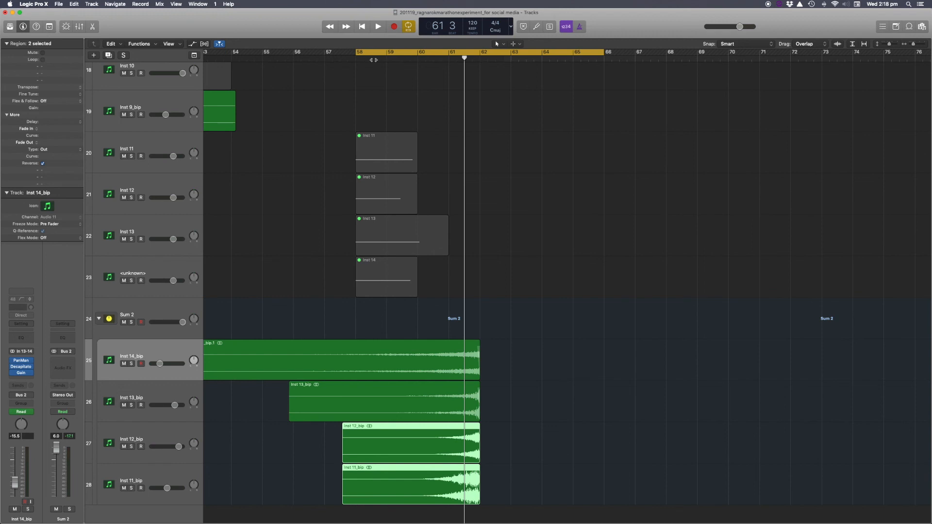
Audition the section from bar 59 with the Inst 13_bip track muted and with it unmuted.
click(123, 405)
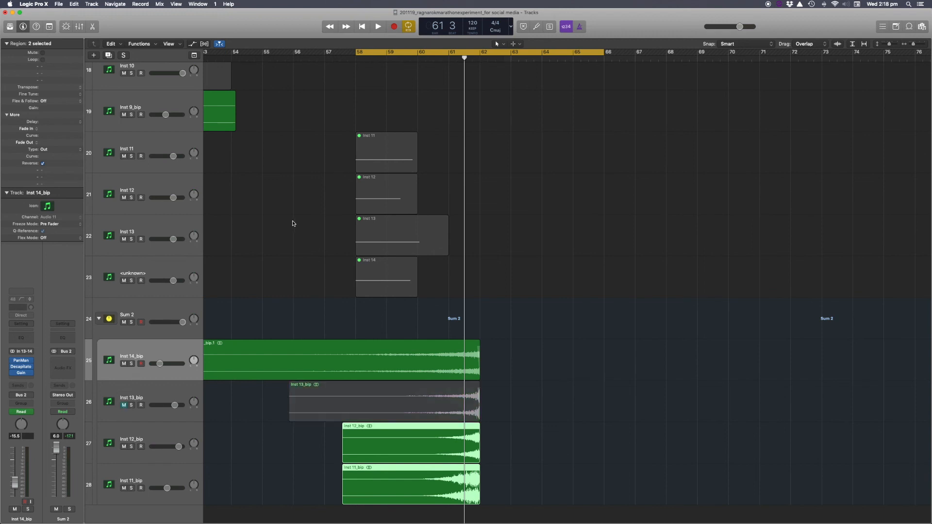
double_click(386, 53)
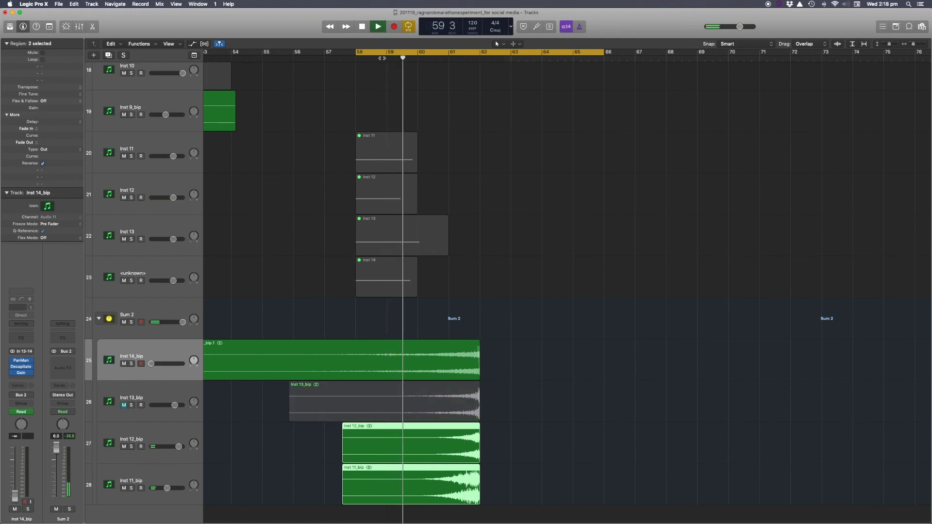
key(space)
click(124, 406)
double_click(381, 54)
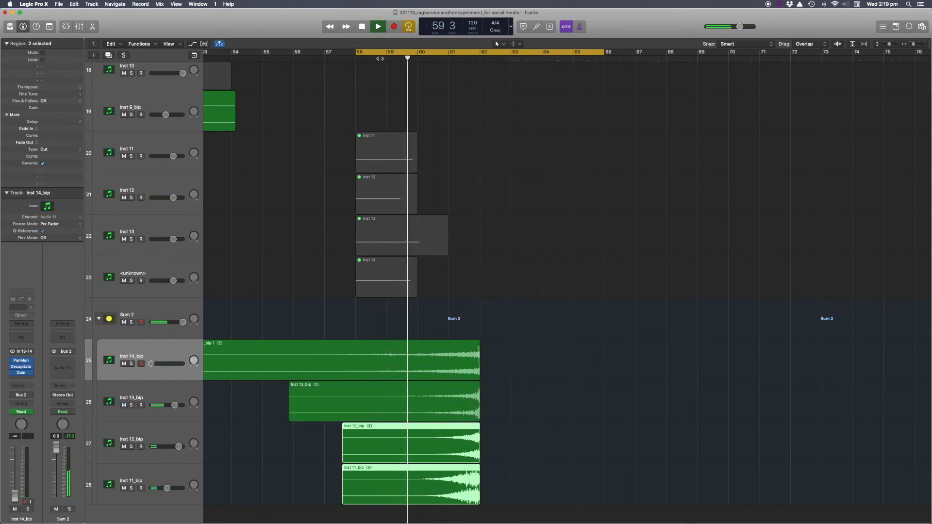
key(space)
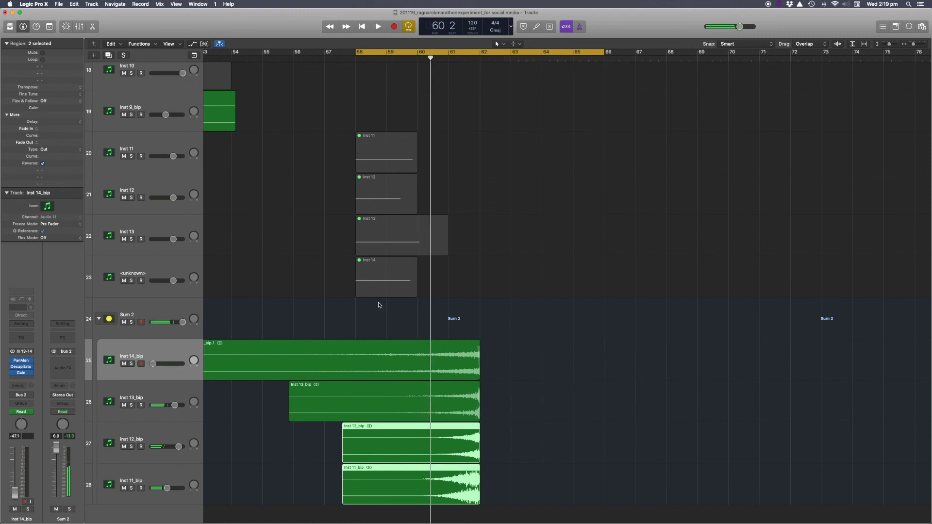
Zoom out the arrangement, switch off the cycle and select the six regions on the Inst 1 to Inst 4 tracks.
click(574, 377)
ctrl+alt+click(564, 375)
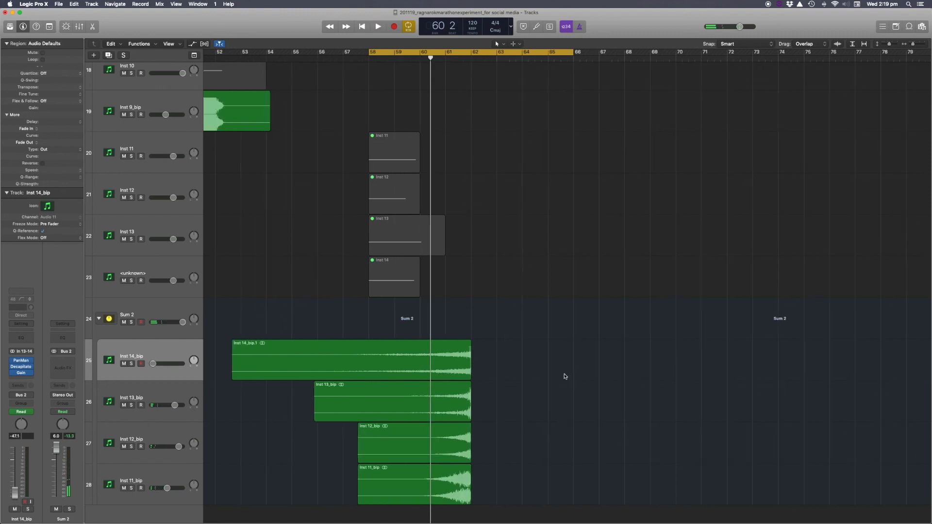
scroll(561, 377, down, 5)
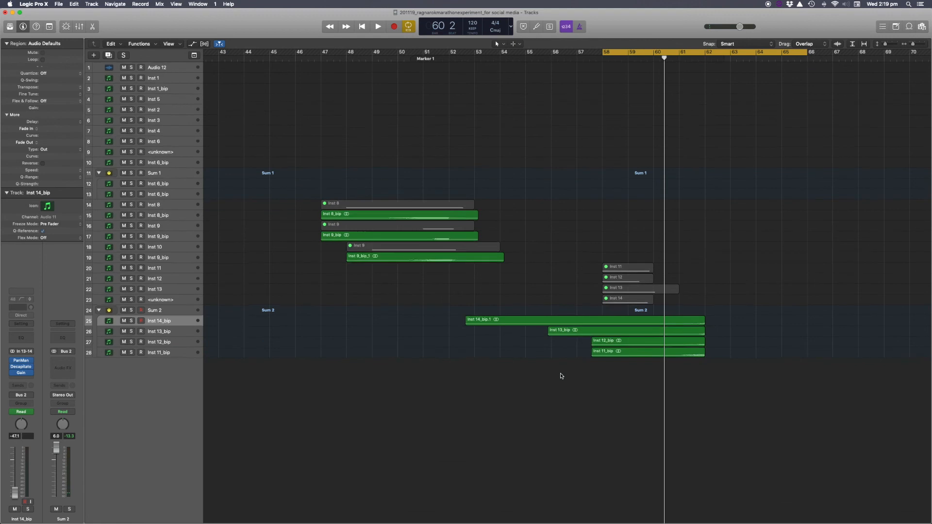
scroll(558, 375, up, 8)
scroll(507, 341, down, 8)
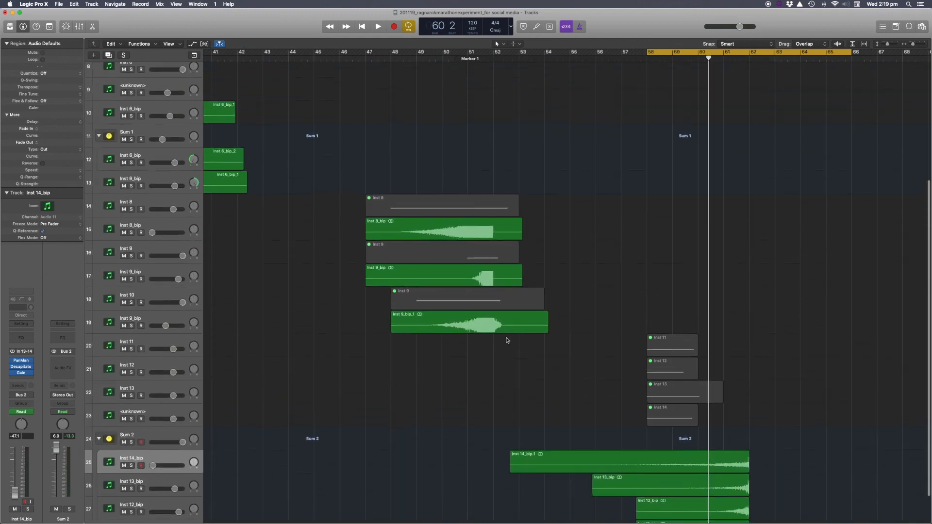
scroll(507, 342, down, 10)
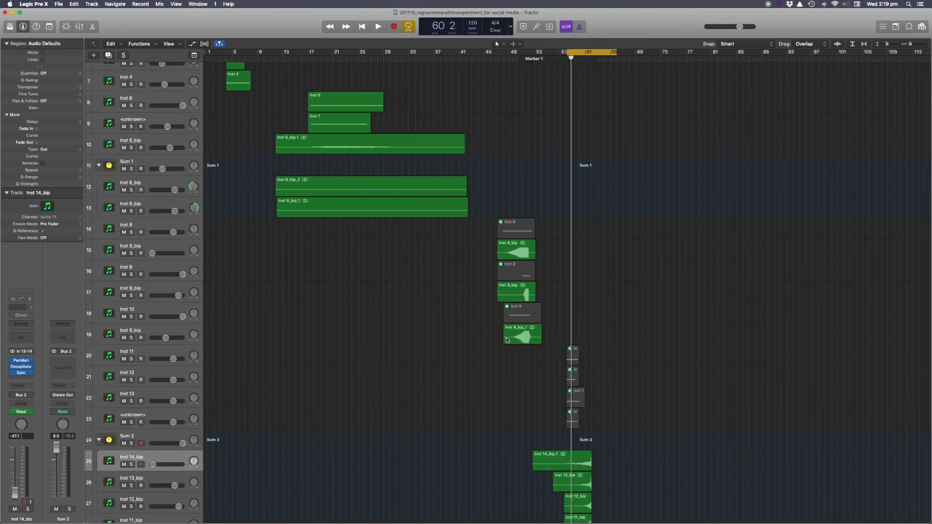
drag(276, 72, 563, 131)
click(555, 54)
scroll(546, 121, up, 8)
scroll(545, 121, up, 6)
scroll(545, 121, right, 5)
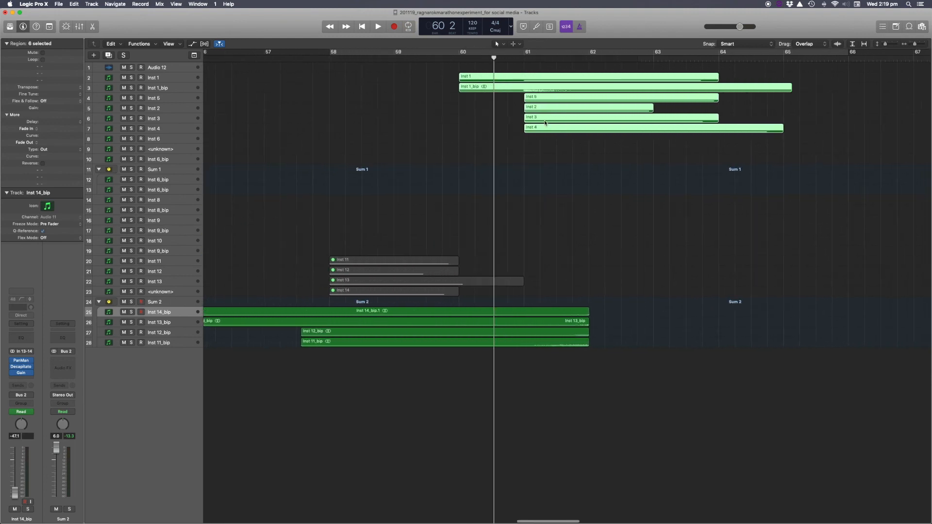
scroll(533, 127, up, 4)
scroll(533, 128, up, 2)
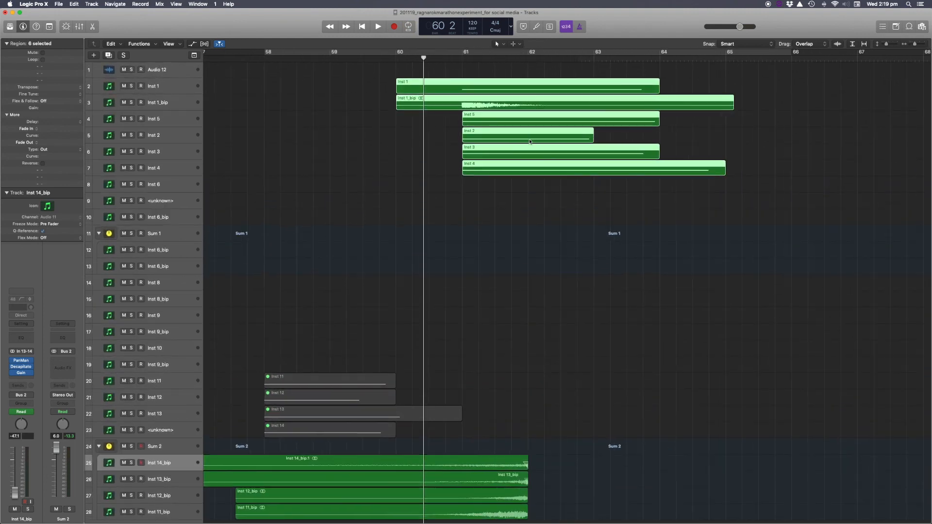
drag(500, 175, 562, 176)
Clear the region selection in the zoomed-out arrangement.
scroll(562, 177, down, 3)
scroll(562, 177, down, 3)
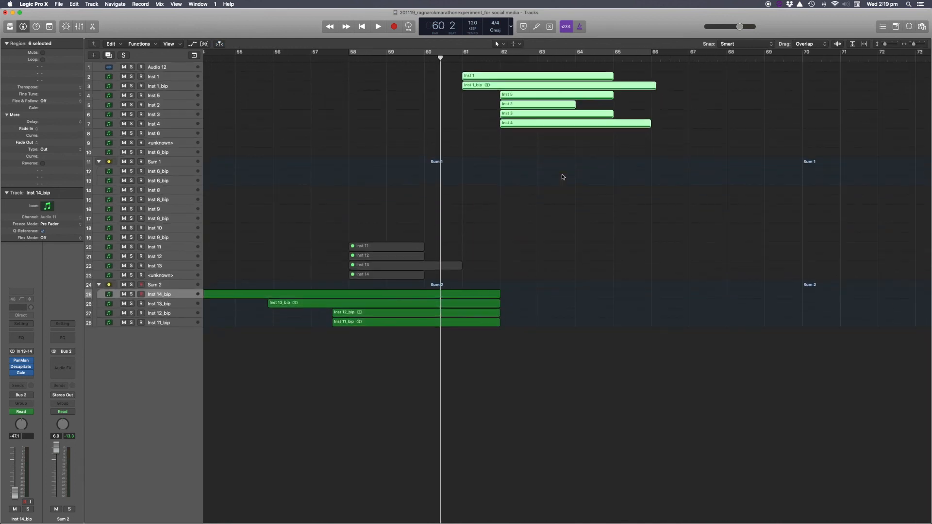
scroll(534, 171, right, 3)
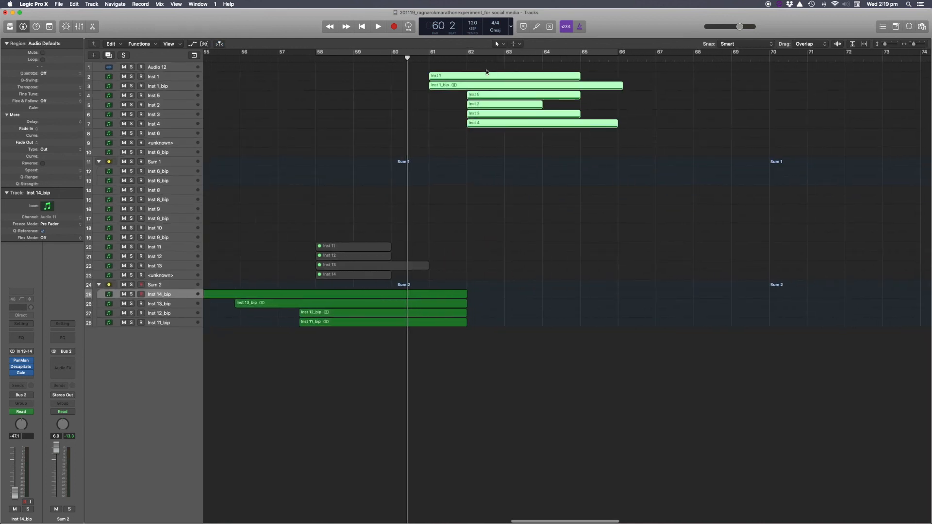
drag(483, 278, 454, 337)
click(451, 231)
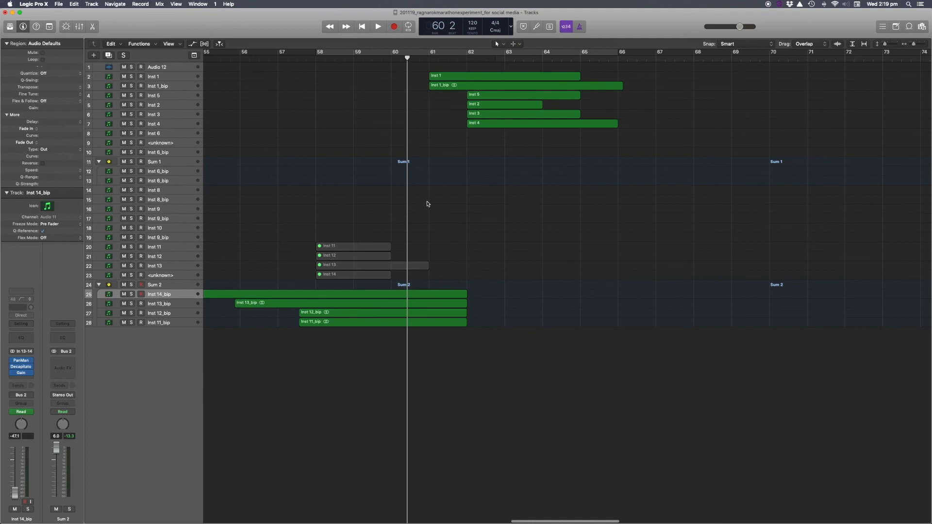
Play the passage from bar 58 with the cycle switched off so it runs past bar 66.
click(332, 54)
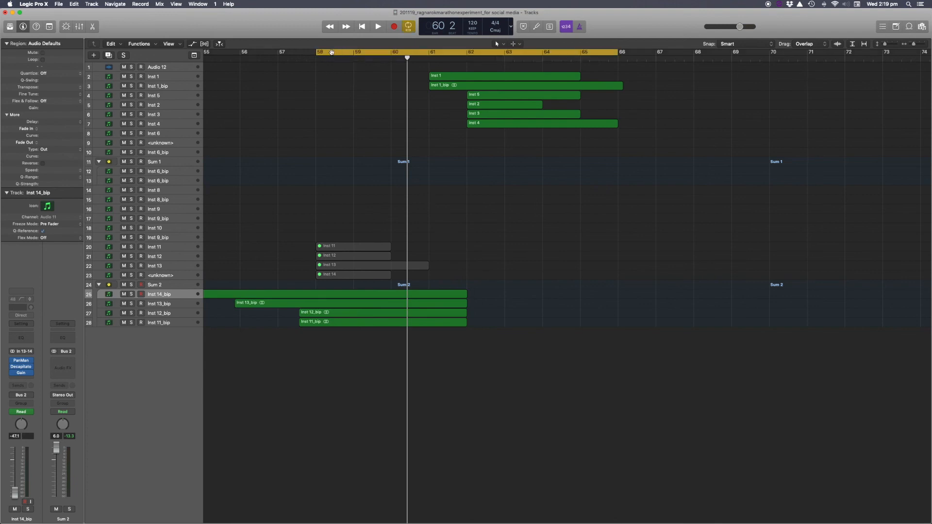
key(space)
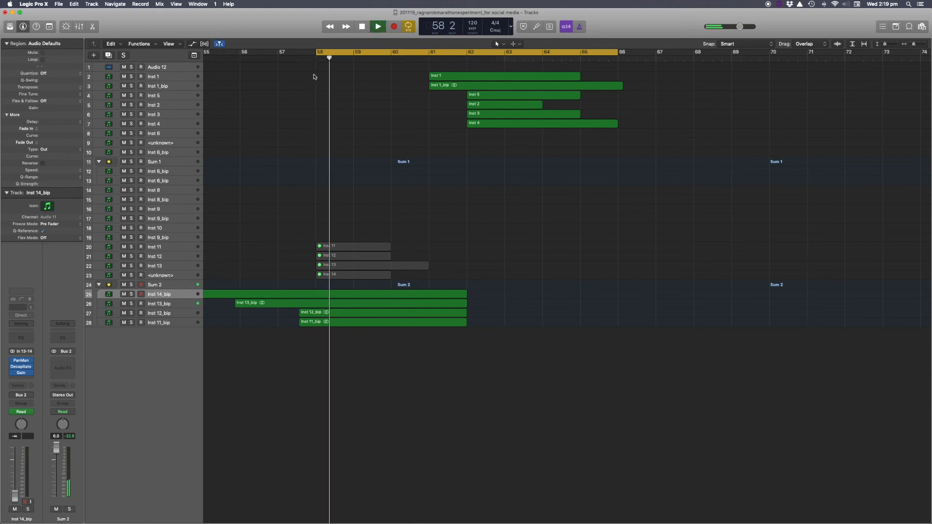
key(c)
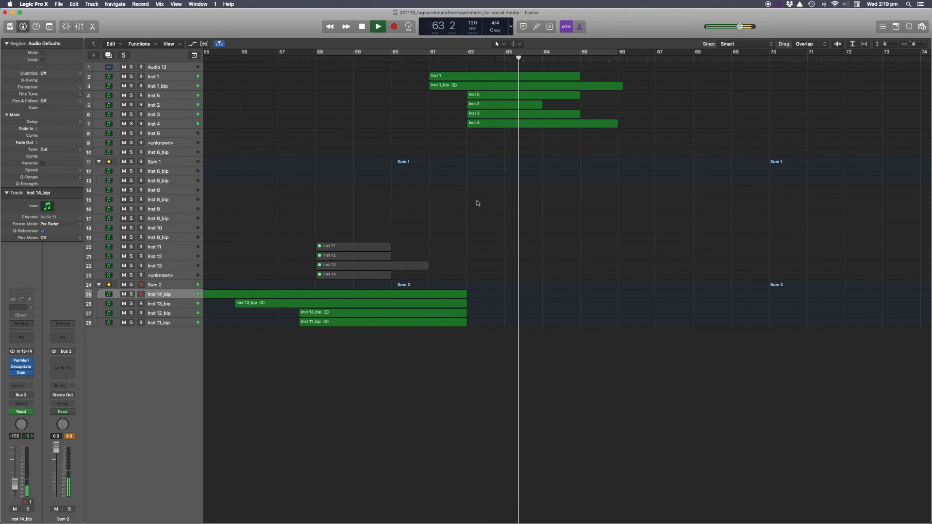
scroll(477, 202, down, 5)
scroll(478, 202, down, 3)
scroll(475, 202, left, 5)
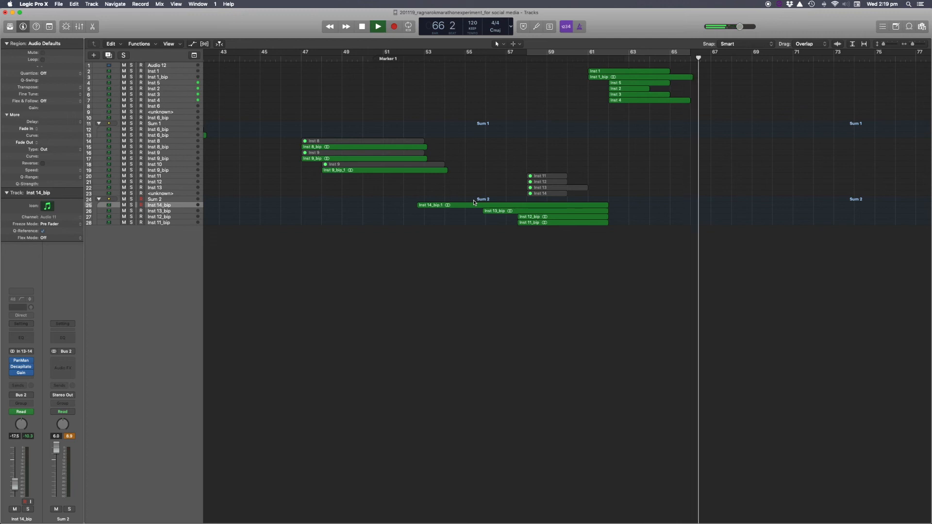
key(space)
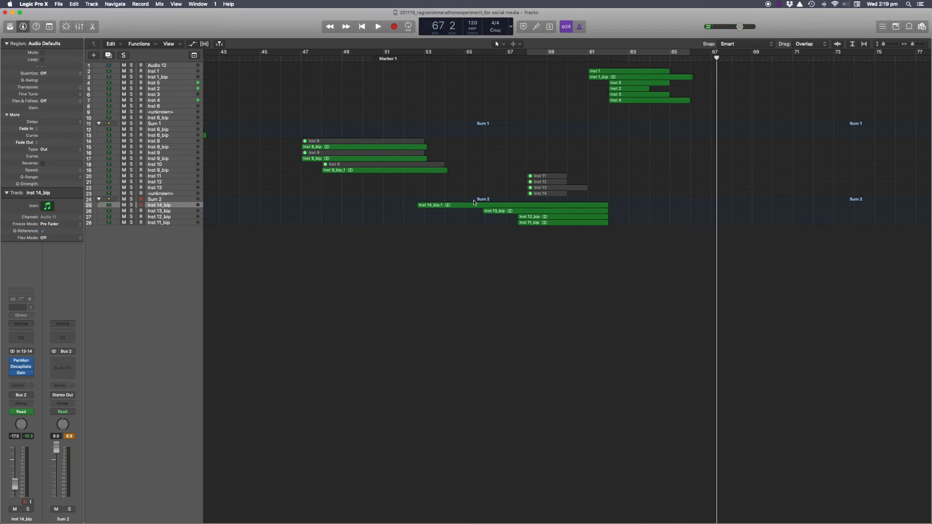